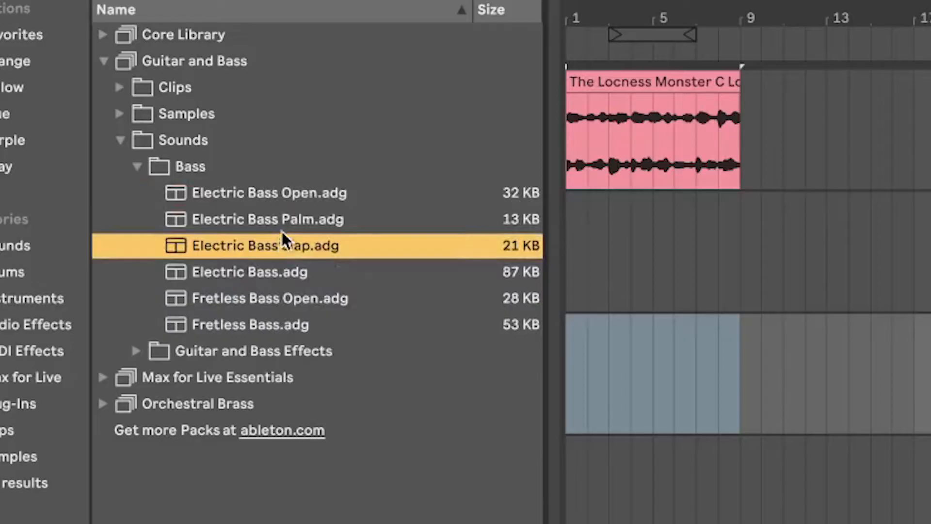
Shorten the C2 note at 4.2 in the electric bass MIDI clip.
left_click(133, 144)
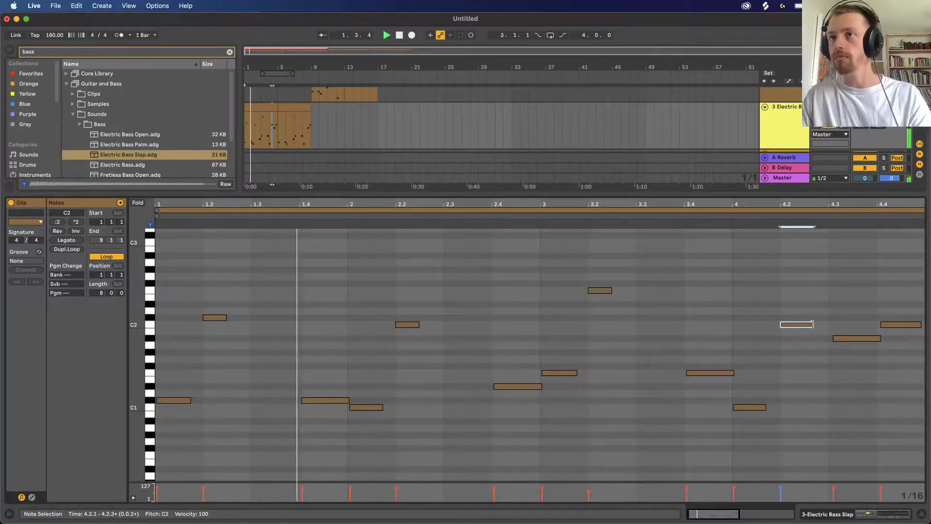
left_click_drag(811, 325, 805, 324)
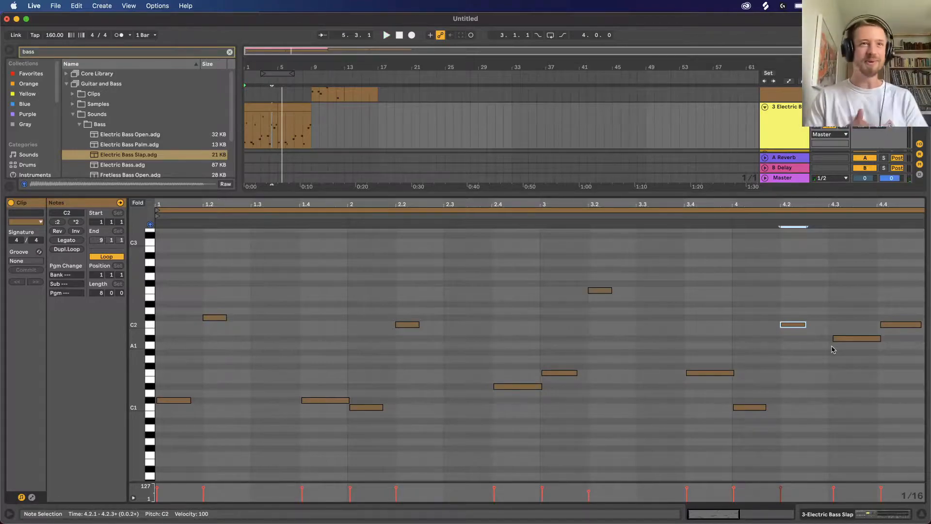
Transpose all the notes in the first 808 bass clip at bar 9 up by two octaves.
left_click(327, 152)
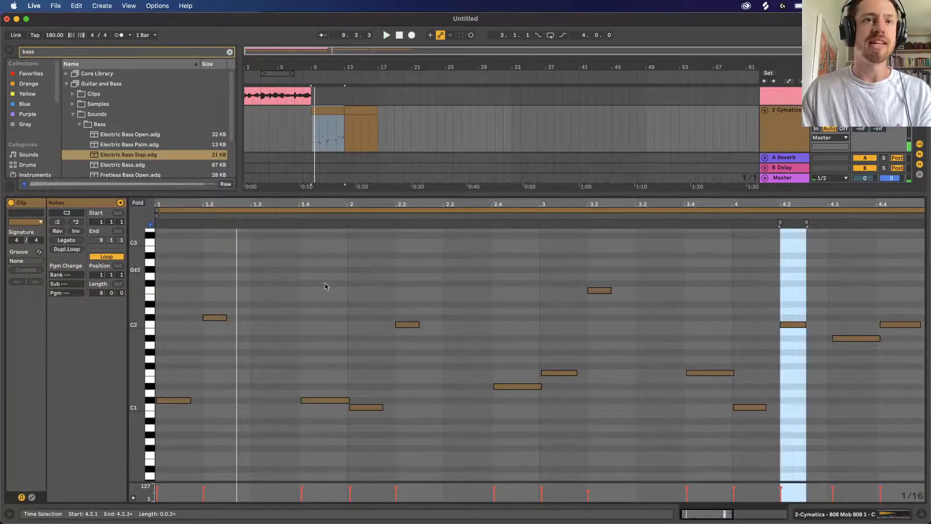
key("super+a")
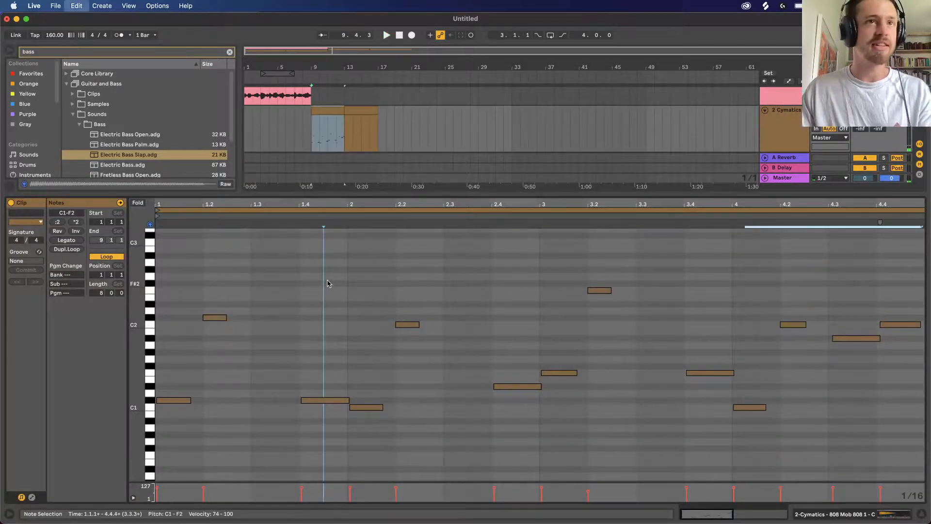
key("shift+Up")
key("shift+Up")
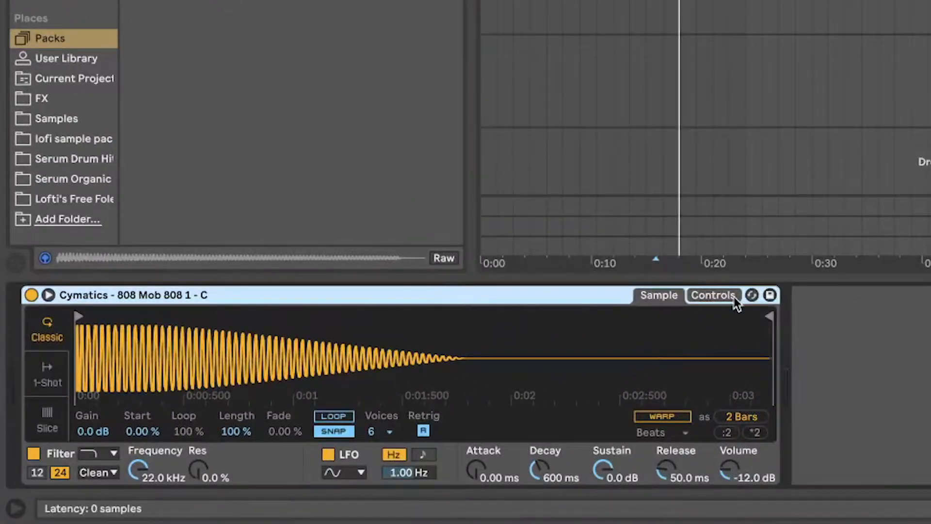
Set the 808 sampler's glide mode to Glide and add a short C3 note just before 2.2 in its clip.
left_click(733, 296)
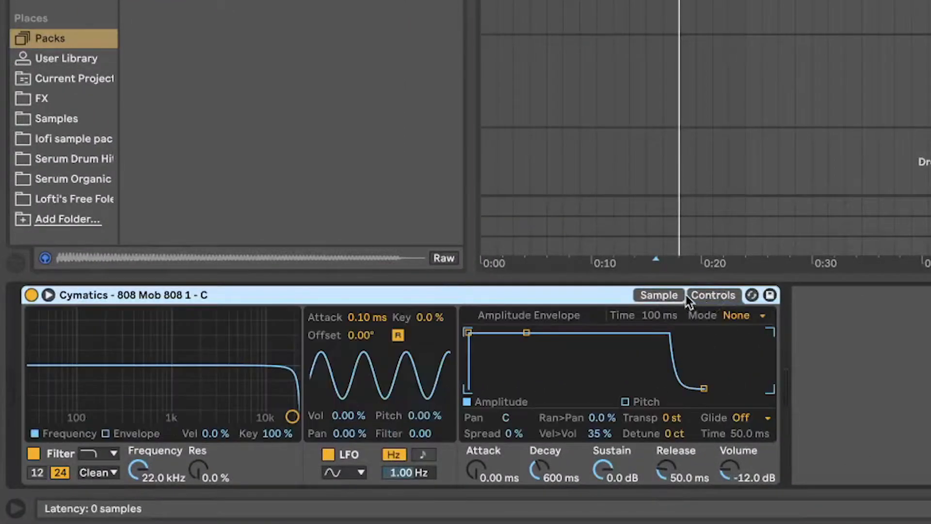
left_click(724, 420)
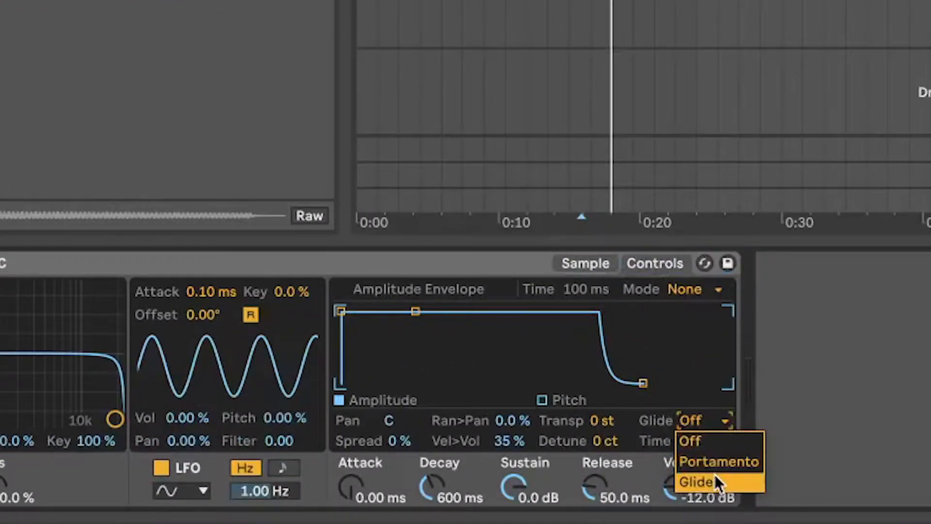
left_click(750, 466)
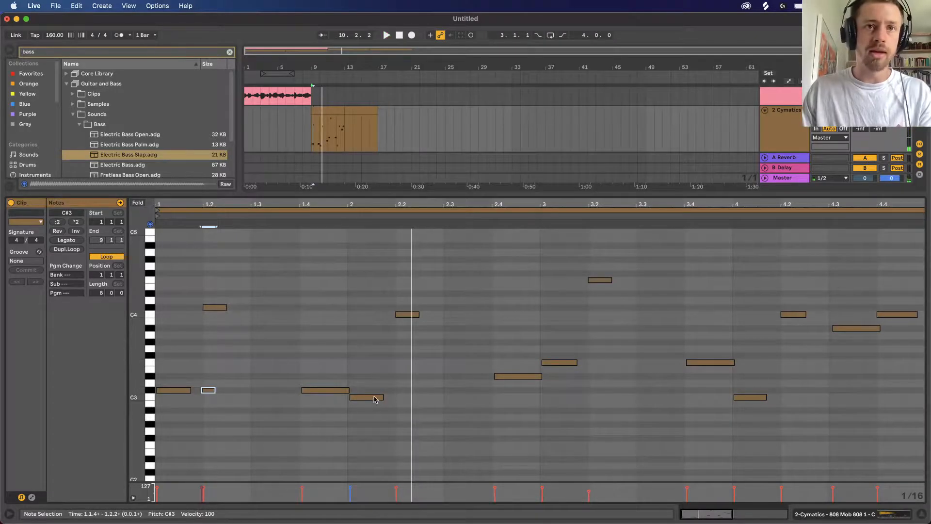
left_click_drag(374, 399, 415, 399)
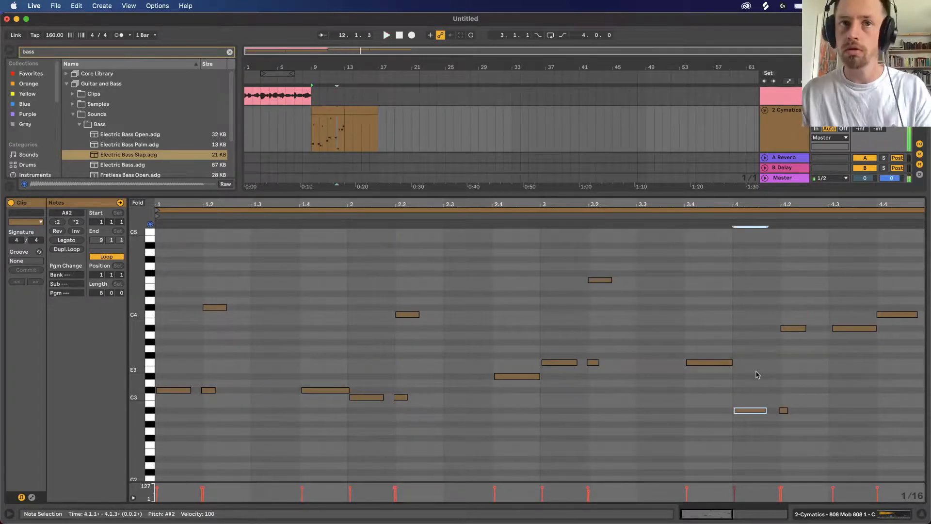
key("space")
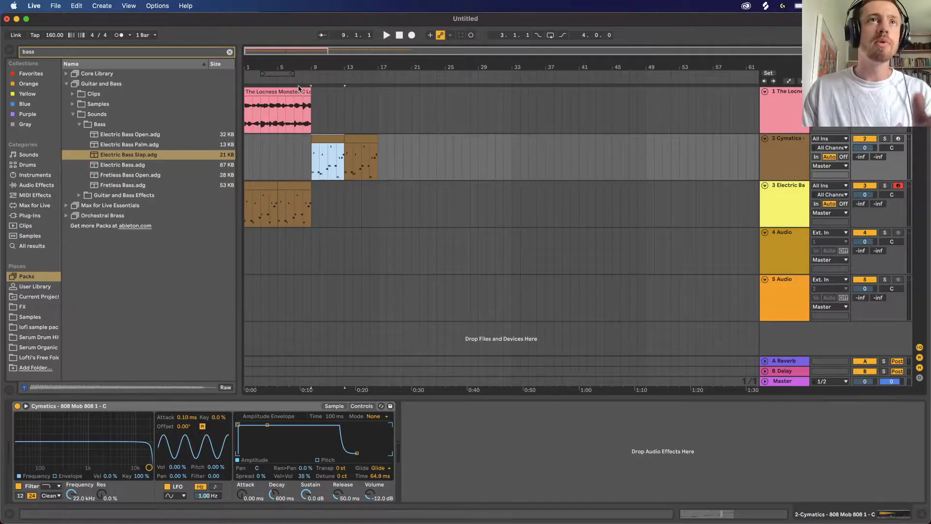
Duplicate the Locness Monster loop to bar 9 and insert a Drum Rack MIDI track below the electric bass track.
left_click(295, 93)
key("super+d")
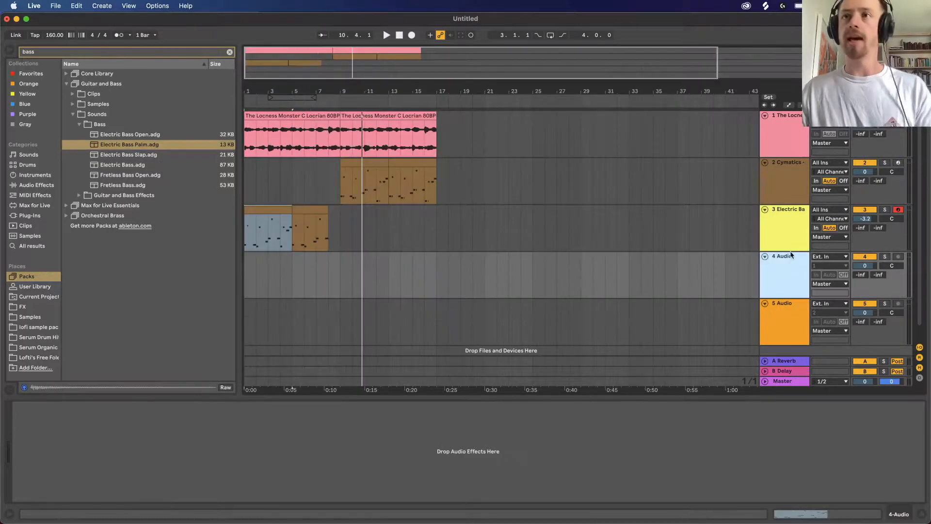
left_click(792, 244)
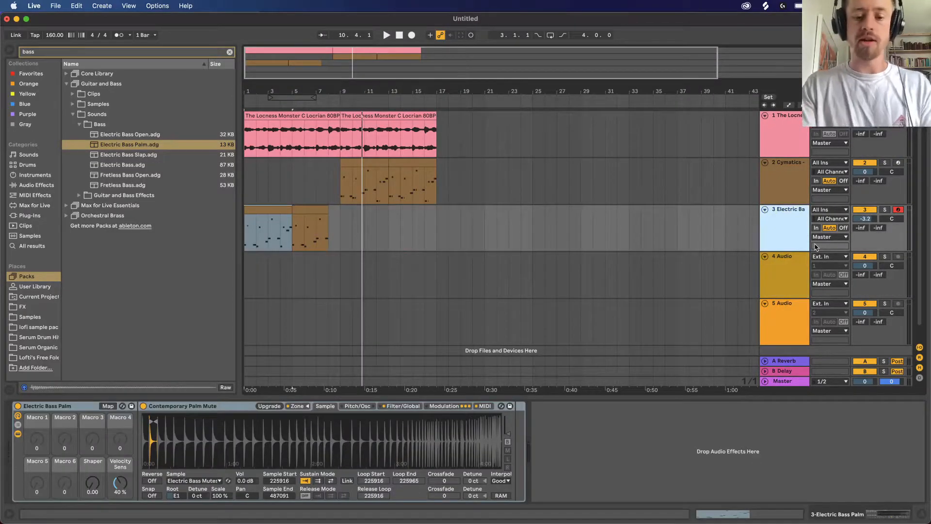
key("super+shift+t")
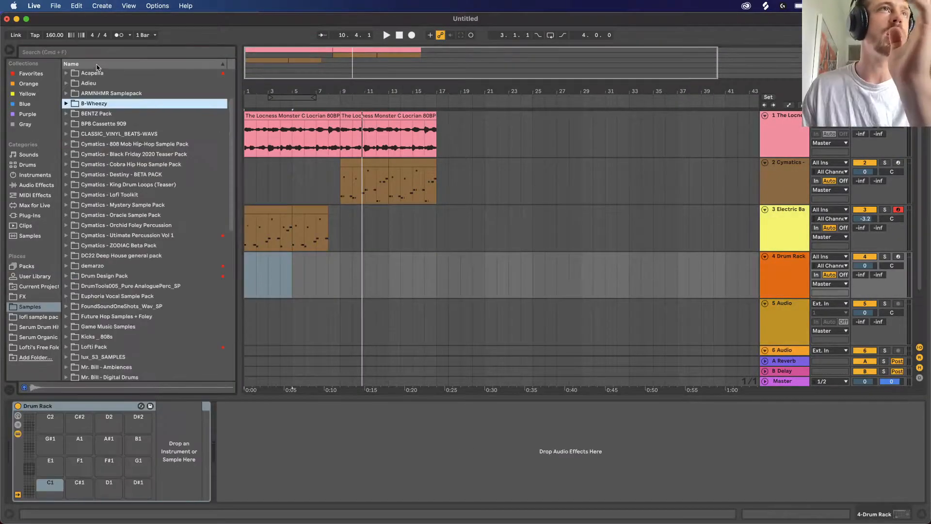
Search the samples for "snap" and place snap-close-02.wav on the audio track below the Drum Rack at 9.3.
left_click(102, 56)
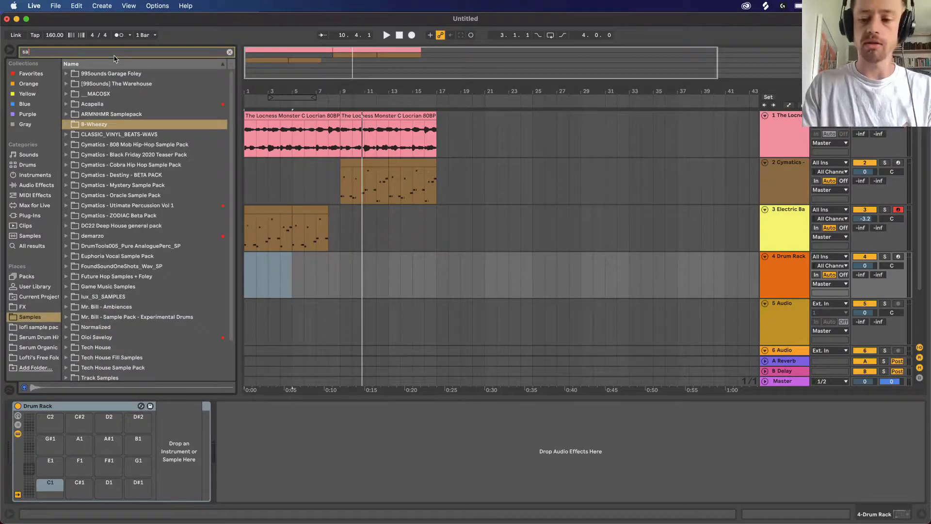
key("BackSpace")
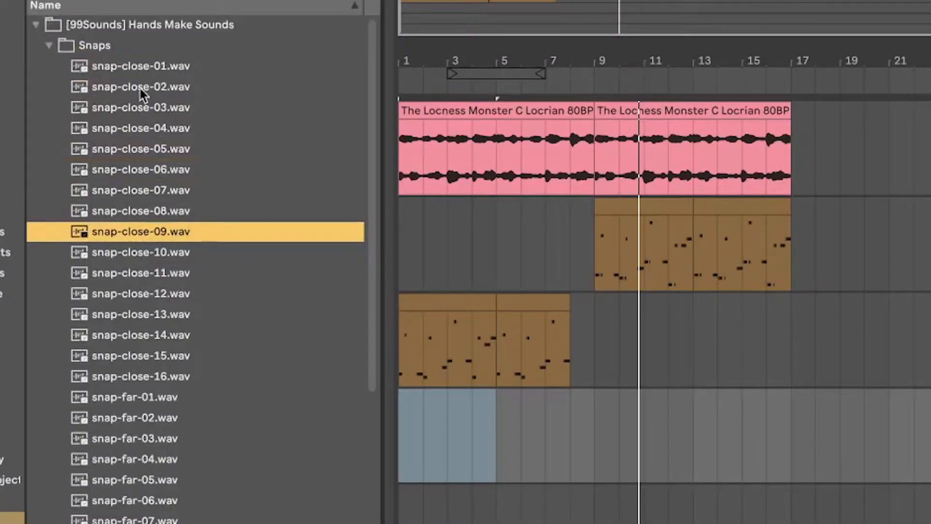
left_click(136, 66)
left_click(133, 91)
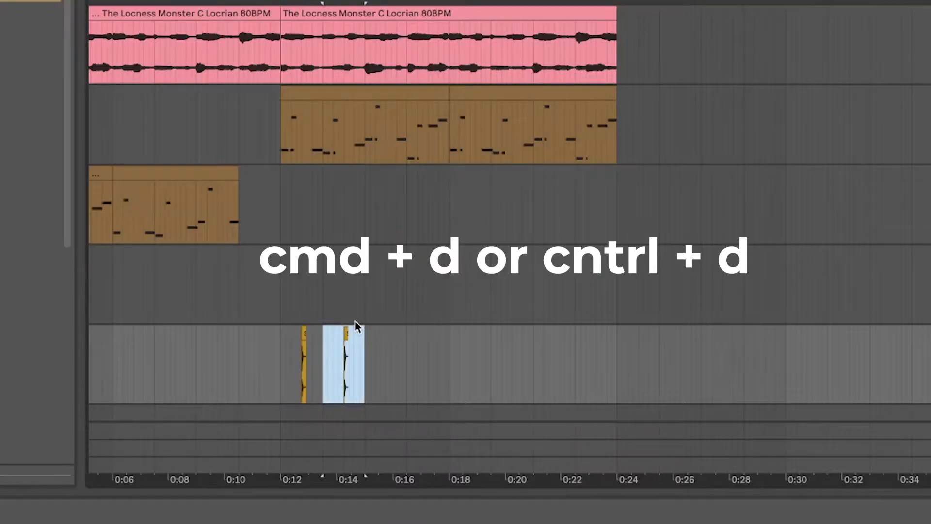
Duplicate the snap hit once per bar through bar 16 and play the section from just before bar 9.
key("ctrl+d")
key("ctrl+d")
key("ctrl+d")
key("ctrl+d")
key("ctrl+d")
key("ctrl+d")
left_click(286, 311)
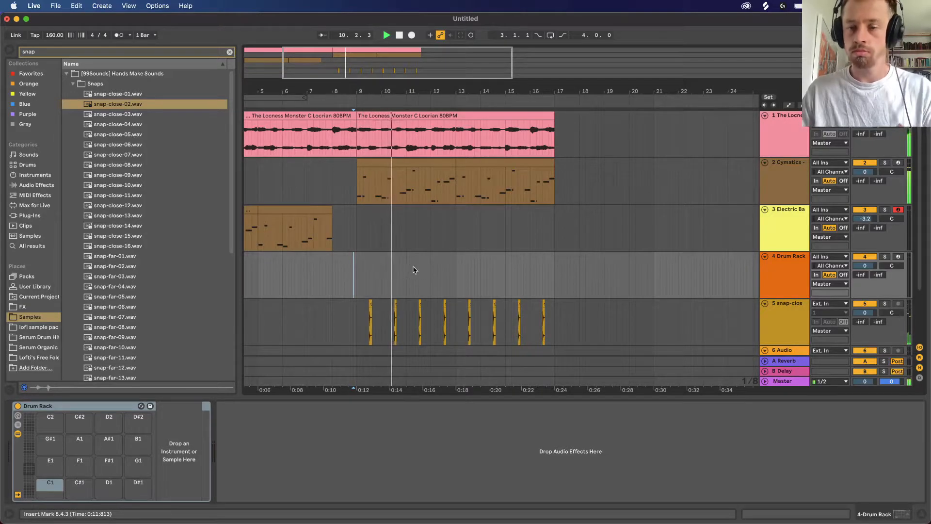
key("space")
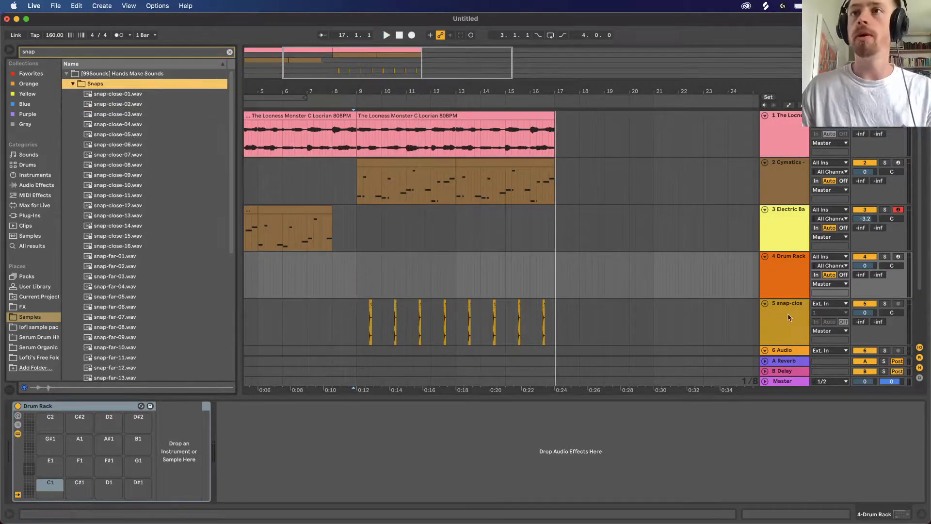
Group the snap track under the name Snaps and add a second audio track inside the group.
left_click(777, 314)
key("super+g")
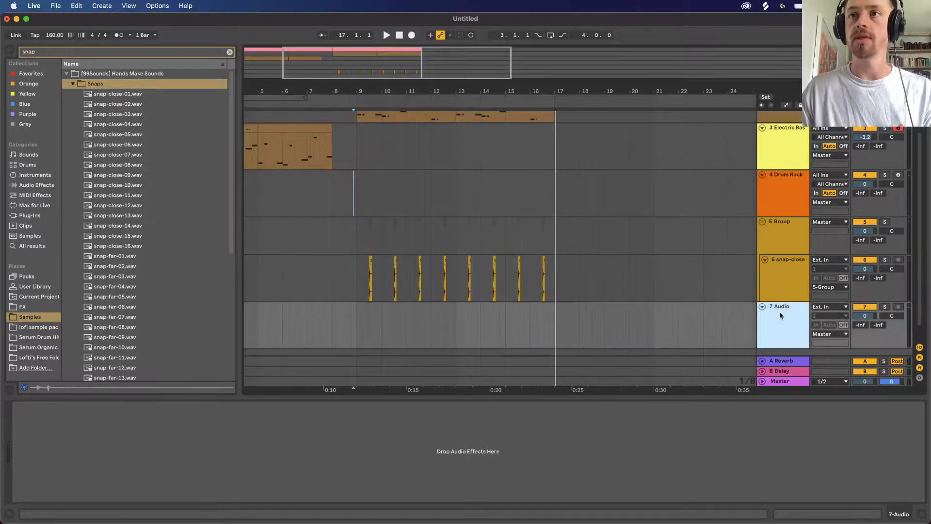
key("super+t")
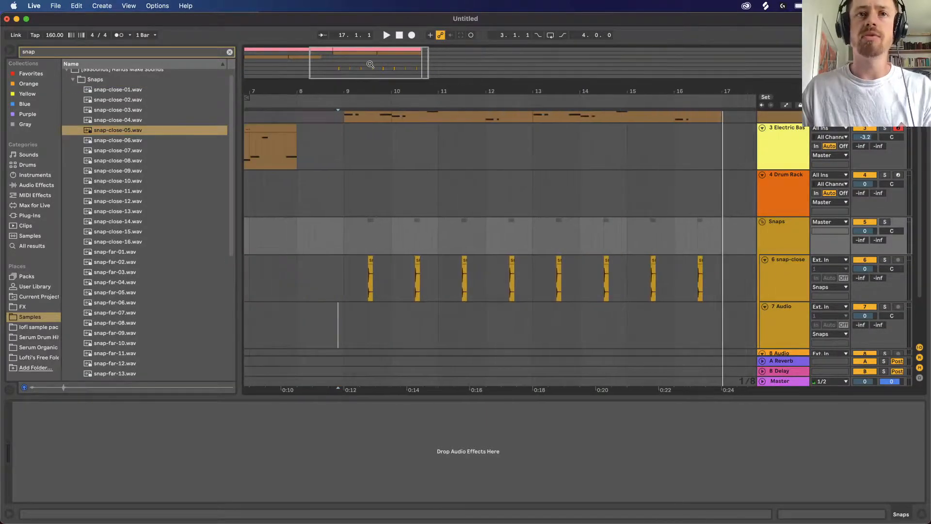
Place snap-close-05.wav on the second Snaps track at 9.3 and nudge it slightly ahead of the first snap.
left_click_drag(137, 134, 371, 318)
key("plus")
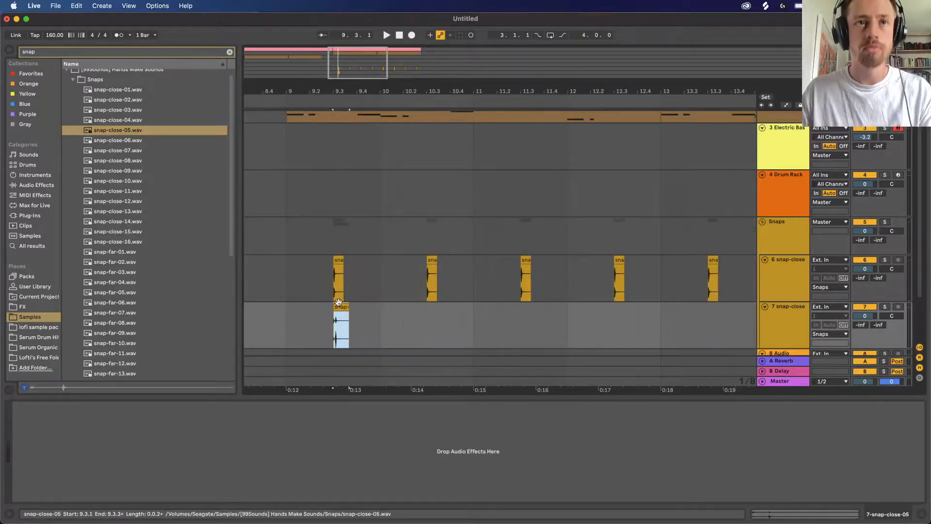
key("super+Left")
key("super+Left")
key("super+Left")
key("super+Left")
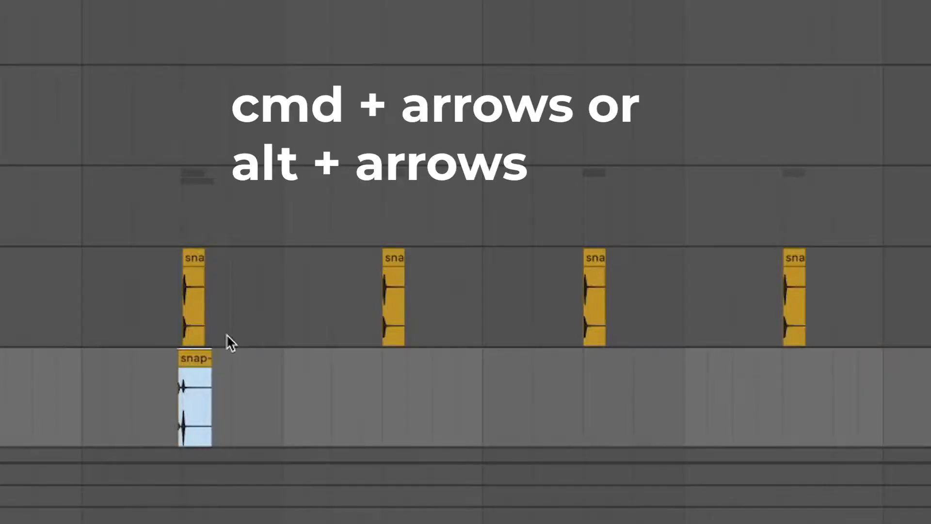
Nudge the snap-close-05 copy at 10.3 slightly behind the beat and play back the layered snaps.
left_click(144, 355)
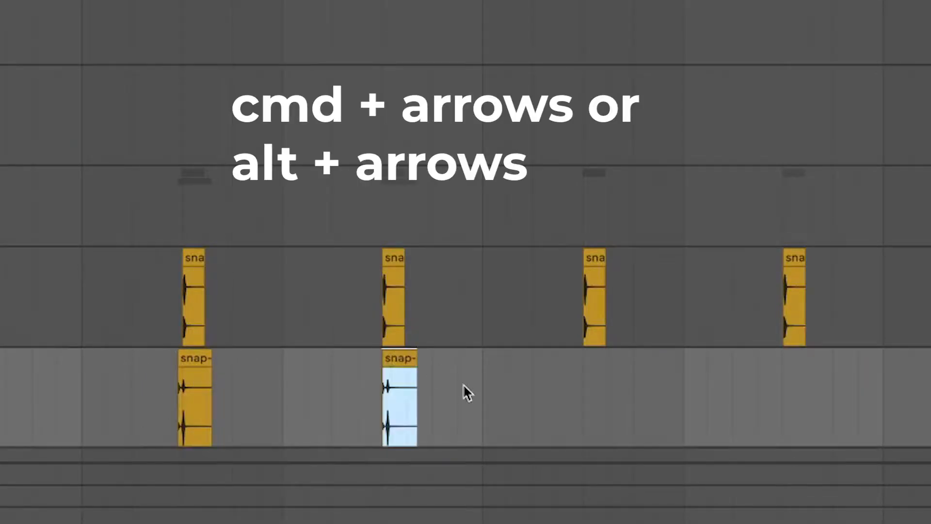
key("super+Right")
key("super+Right")
key("space")
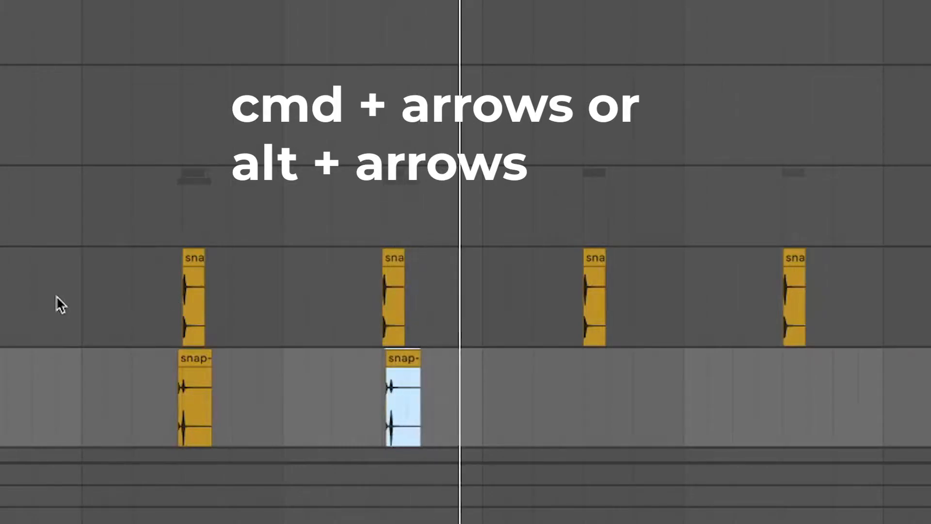
left_click(56, 296)
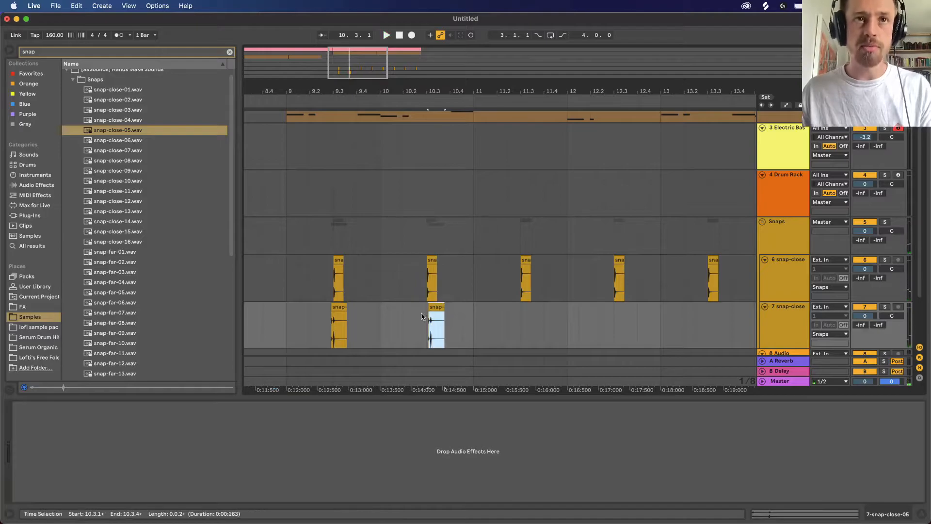
Duplicate the two-bar pattern of offset snap-close-05 hits from bar 9 through bar 16.
left_click_drag(474, 315, 378, 310)
key("super+d")
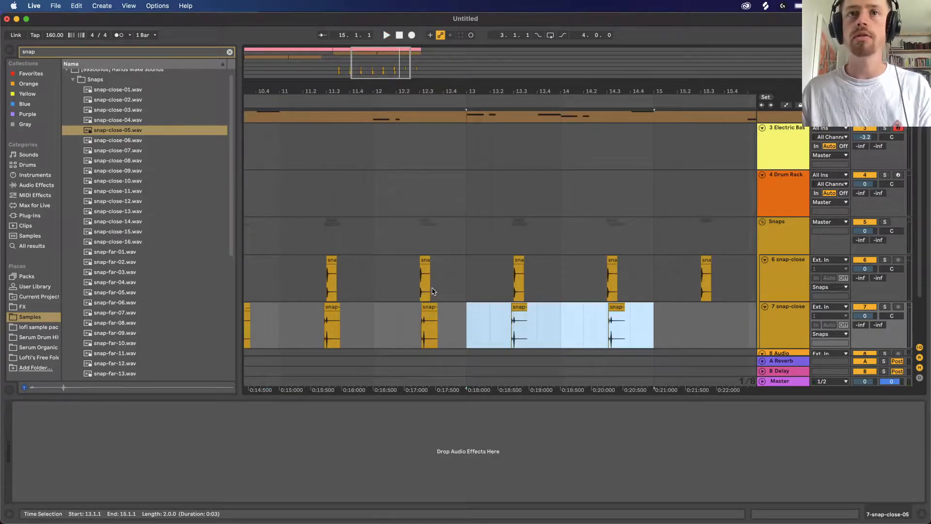
key("super+d")
key("super+d")
left_click(806, 326)
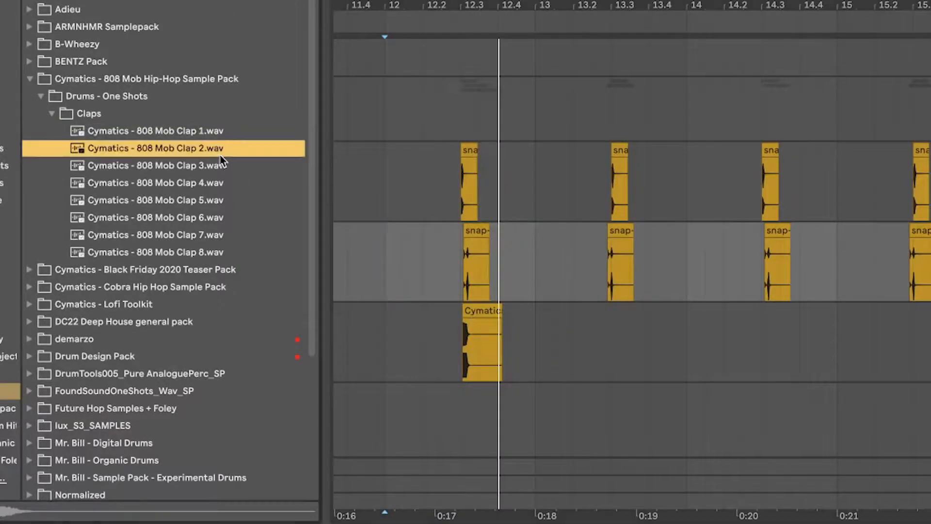
Audition the 808 Mob Clap samples, including Clap 2, for the third layer of the Snaps group.
left_click(167, 189)
left_click(197, 148)
left_click(477, 357)
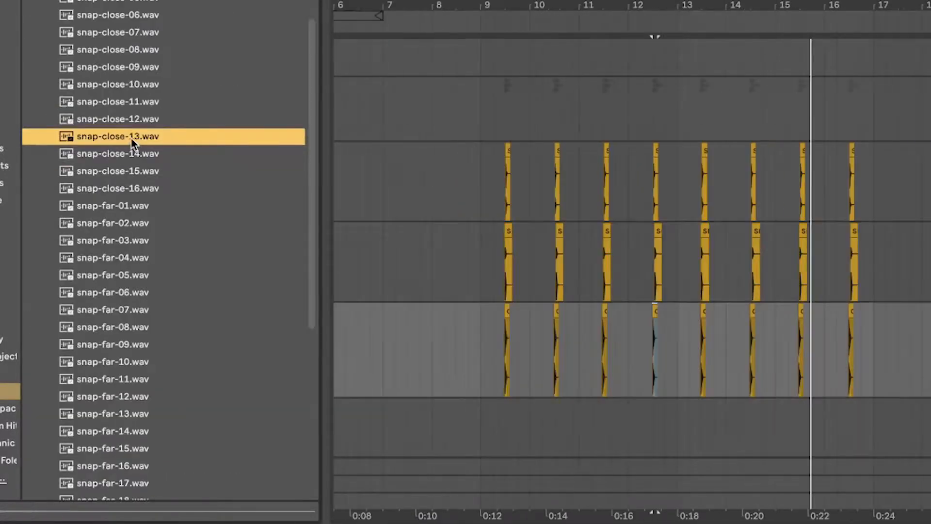
Replace the claps at 9.3 and 10.3 with snap-close-12.wav and nudge the second one slightly earlier.
left_click(130, 123)
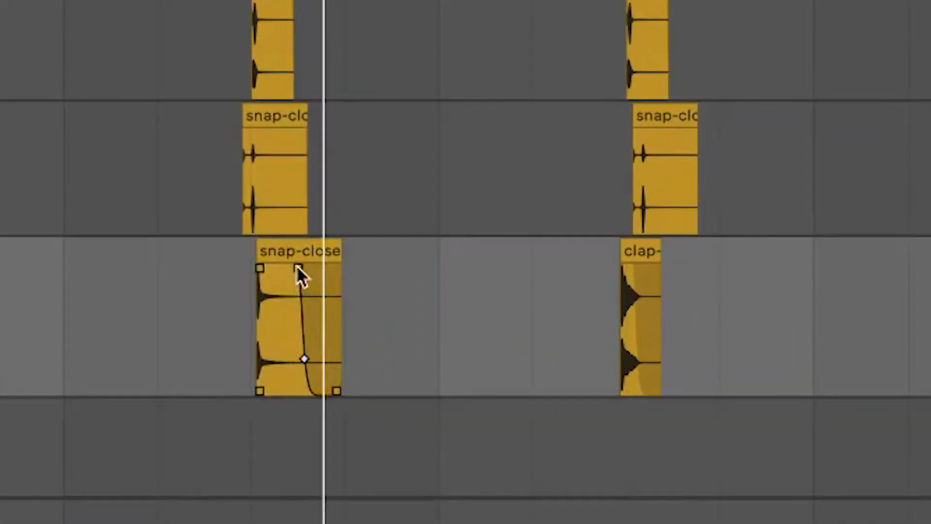
left_click(222, 240)
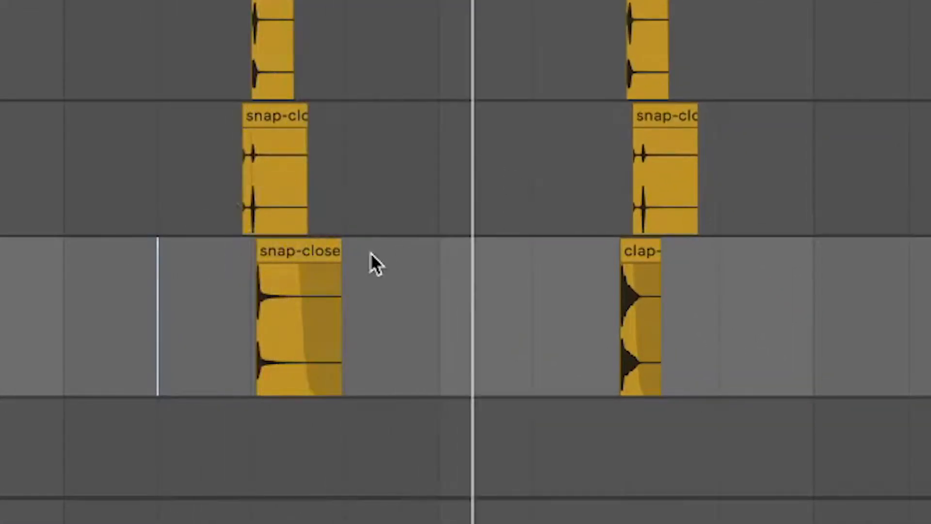
left_click(308, 252)
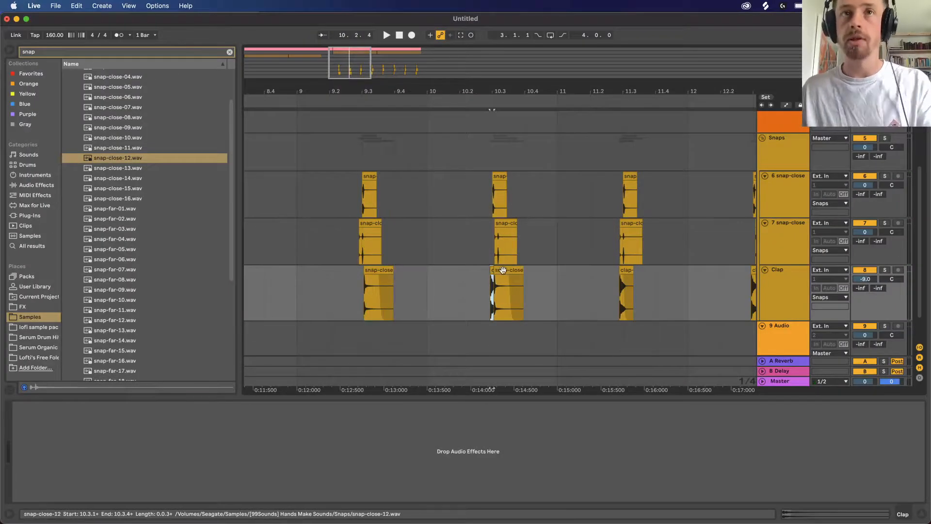
left_click(504, 270)
key("Left")
Duplicate the two-bar snap-close-12 pattern on the Clap track from bar 9 over the following bars.
left_click(342, 275)
scroll(341, 277, "down", 8)
left_click_drag(472, 296, 364, 286)
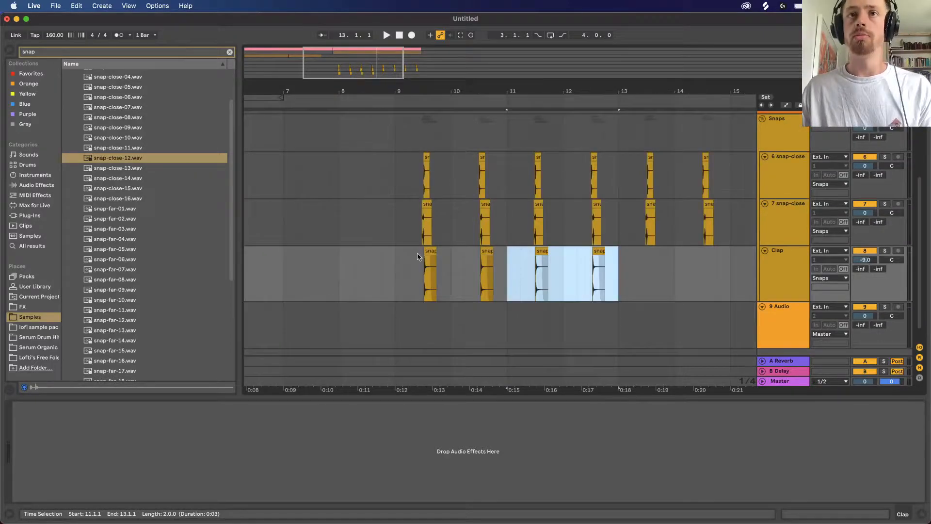
key("super+d")
key("super+d")
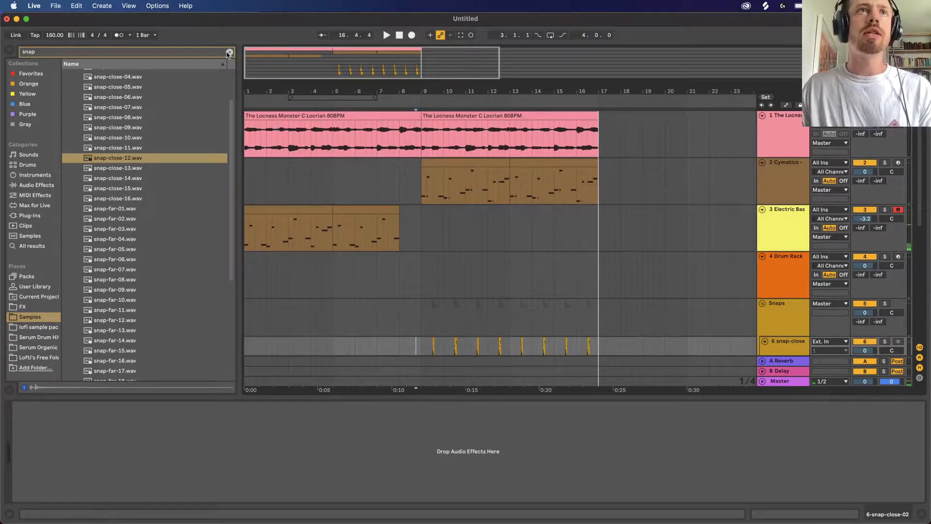
Clear the sample search and duplicate the Locness Monster loop clip at bar 9 to bar 17.
left_click(230, 52)
left_click(547, 131)
left_click(547, 116)
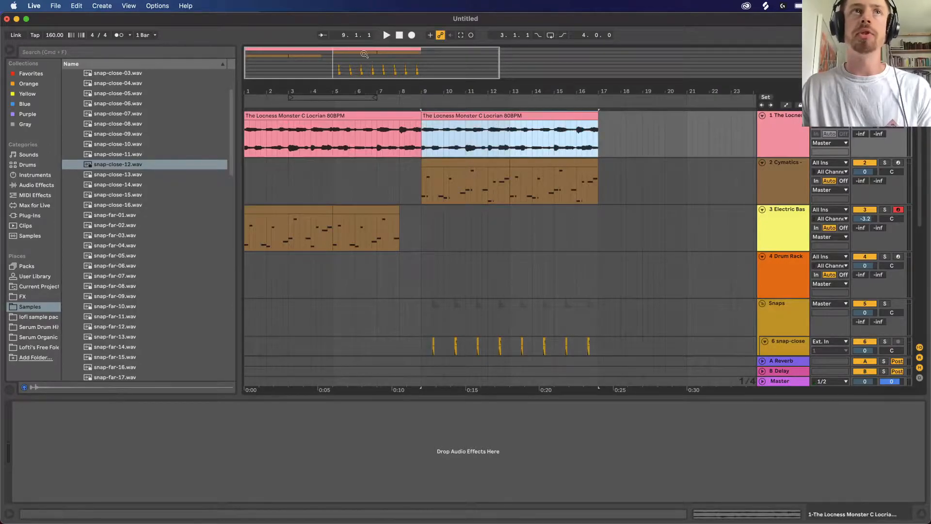
left_click_drag(364, 54, 540, 68)
Audition samples in the B-Wheezy Drops folder and load RunSN.wav into the drum rack.
scroll(72, 130, "down", 3)
left_click(87, 127)
scroll(88, 117, "up", 8)
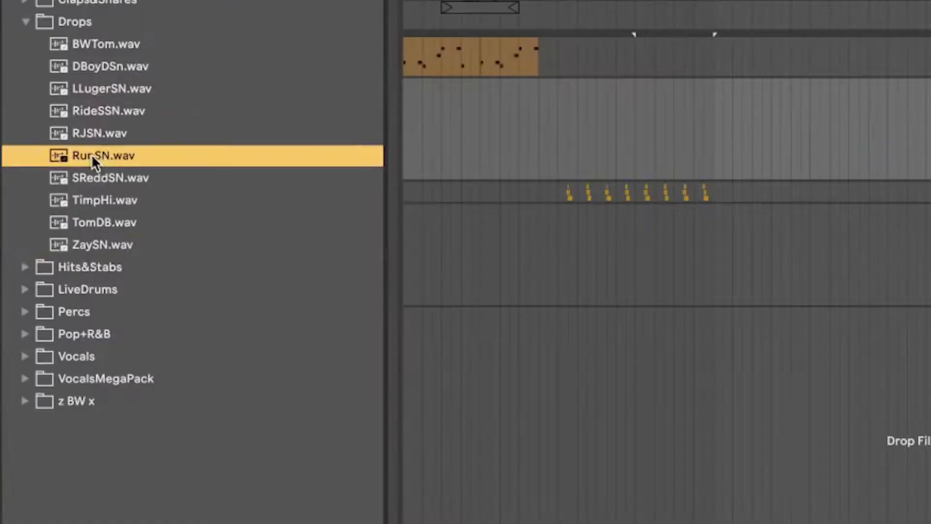
left_click(90, 134)
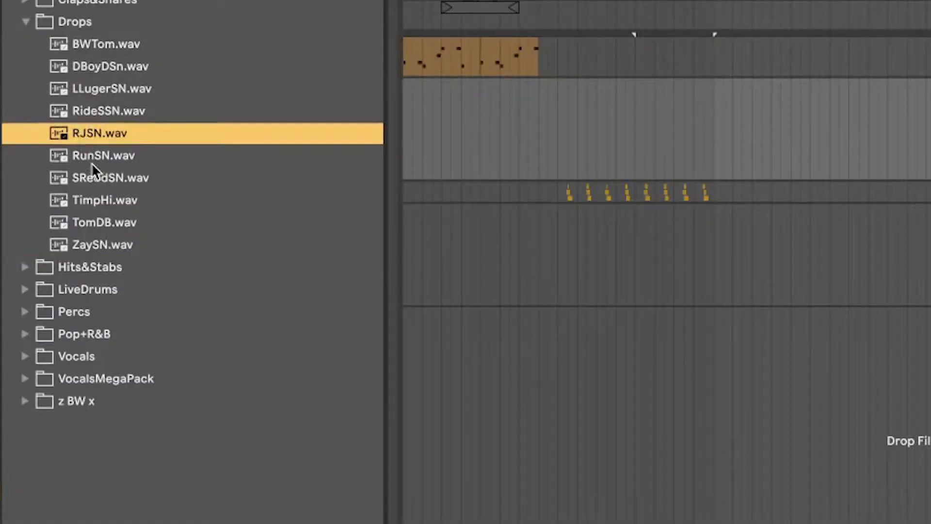
left_click(87, 155)
left_click_drag(88, 156, 259, 408)
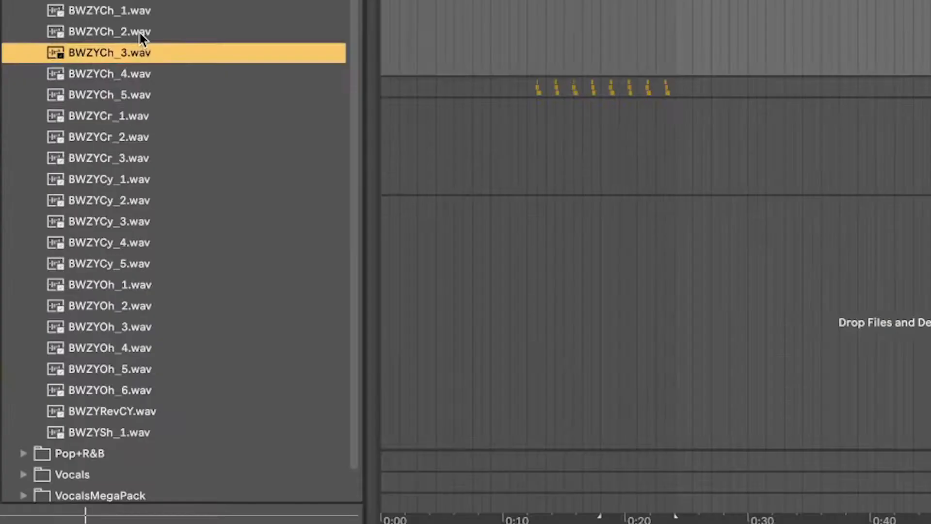
Audition further B-Wheezy drums and add BWZYCl_9, BWZYSn_4, BWZYKik_4 and SHD2_AC_OH_010 to the drum rack.
left_click(139, 31)
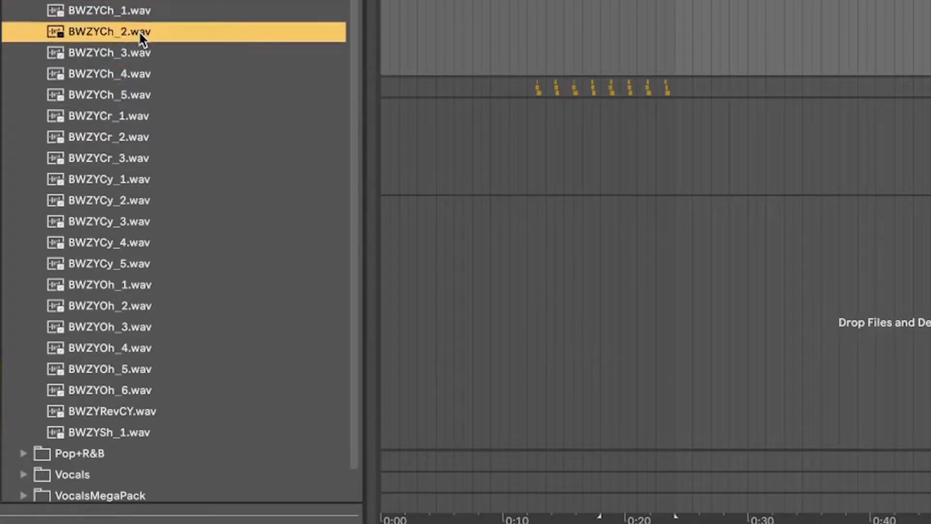
left_click_drag(175, 62, 257, 475)
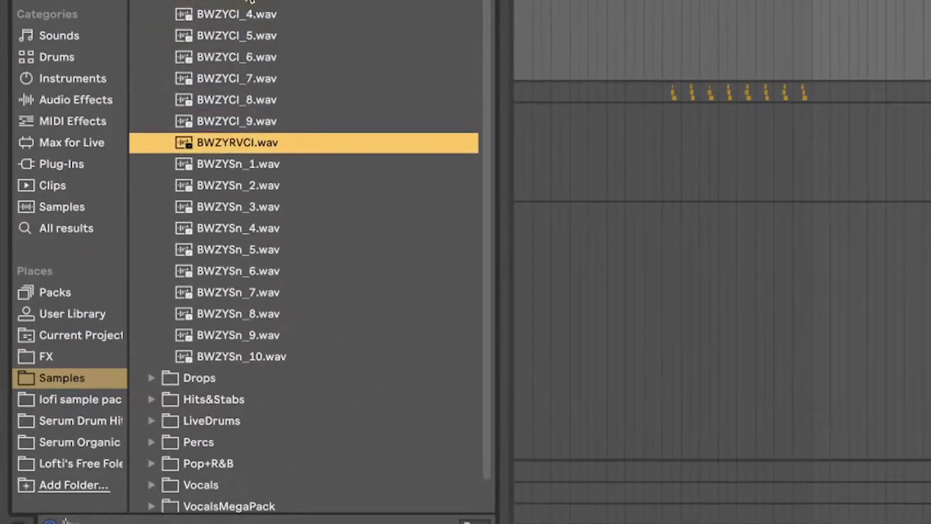
left_click_drag(184, 407, 187, 440)
key("Up")
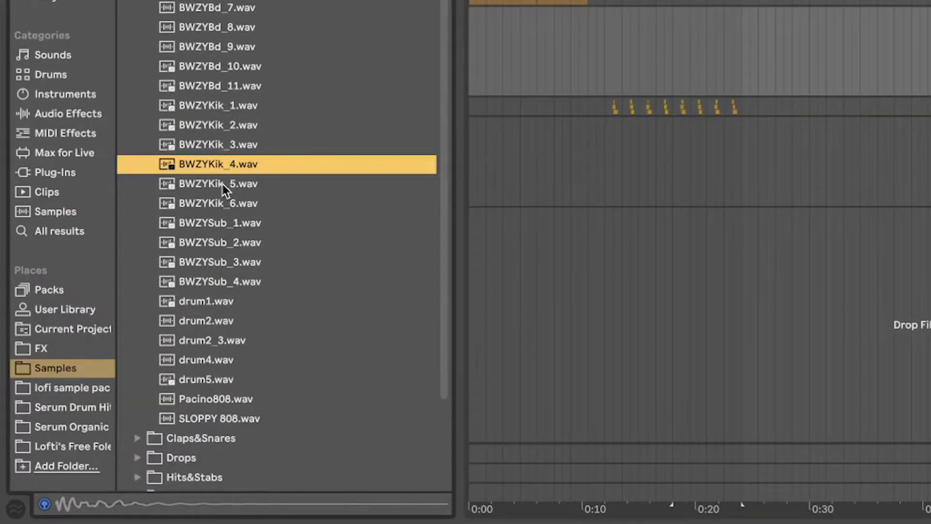
left_click(222, 185)
left_click(223, 167)
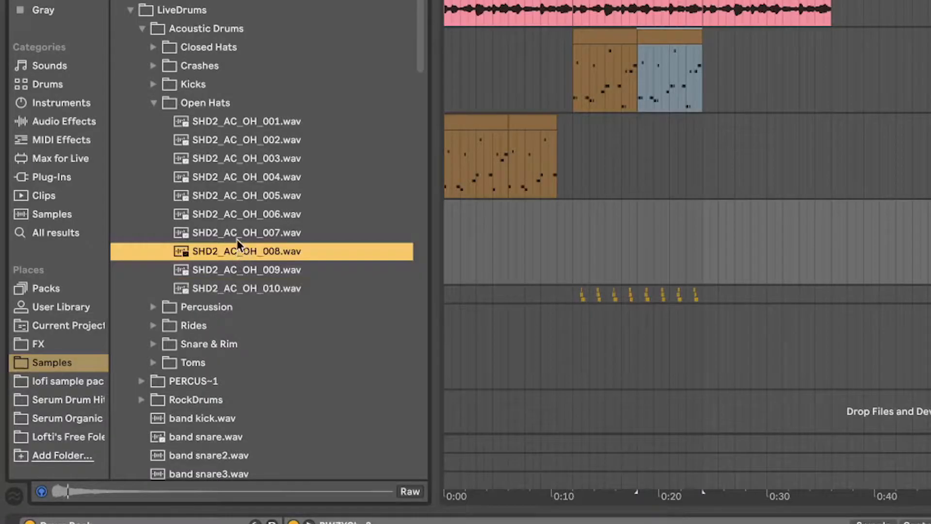
left_click(223, 289)
left_click_drag(223, 289, 140, 486)
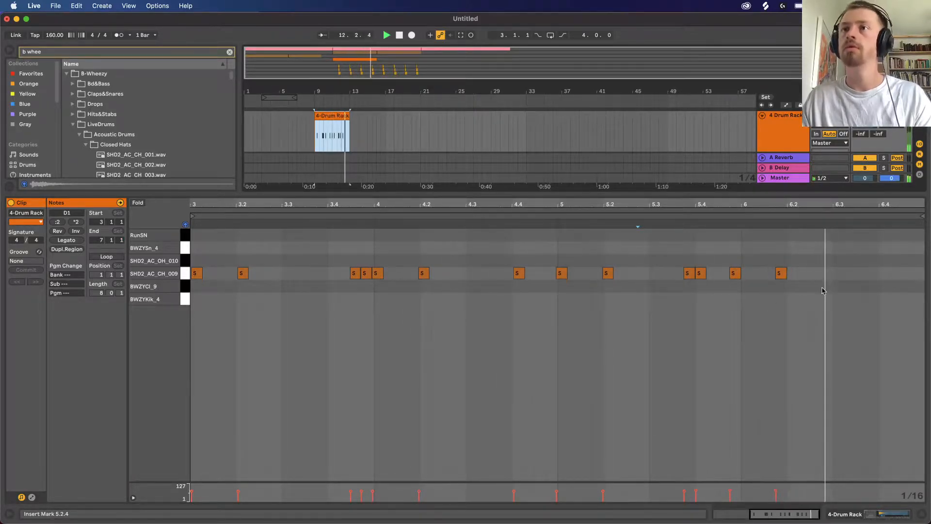
Duplicate the four-bar hi-hat clip to bar 13 and add syncopated BWZYSn_4 snare hits to the clip at bar 9.
key("super+d")
key("space")
double_click(219, 248)
left_click_drag(223, 249, 389, 256)
key("space")
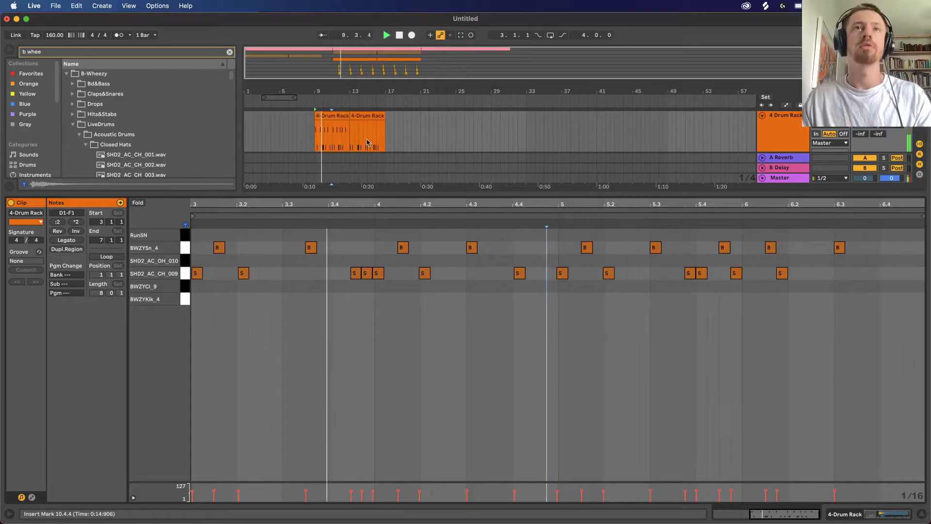
Move the drum clip with snares from bar 9 to bar 17 and copy the hat-only clip at bar 13 to bar 9.
left_click(332, 115)
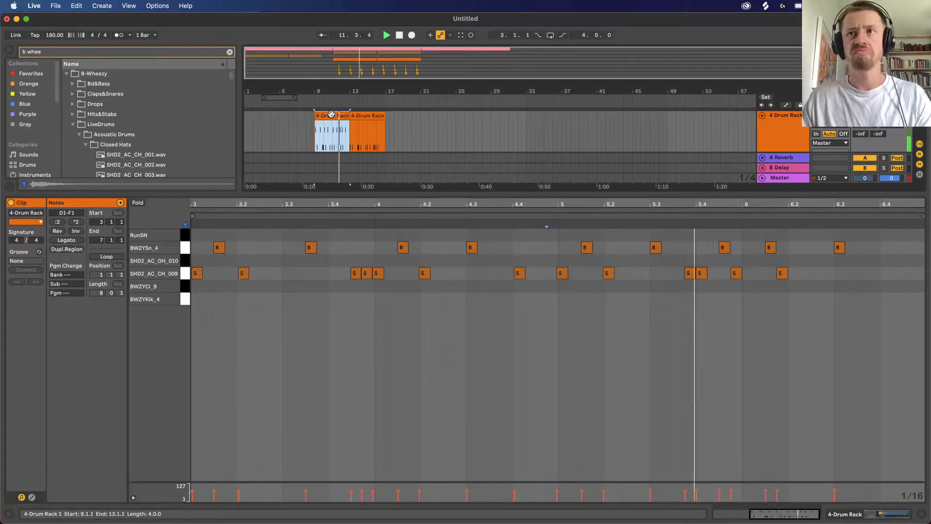
left_click_drag(331, 117, 403, 136)
left_click(922, 520)
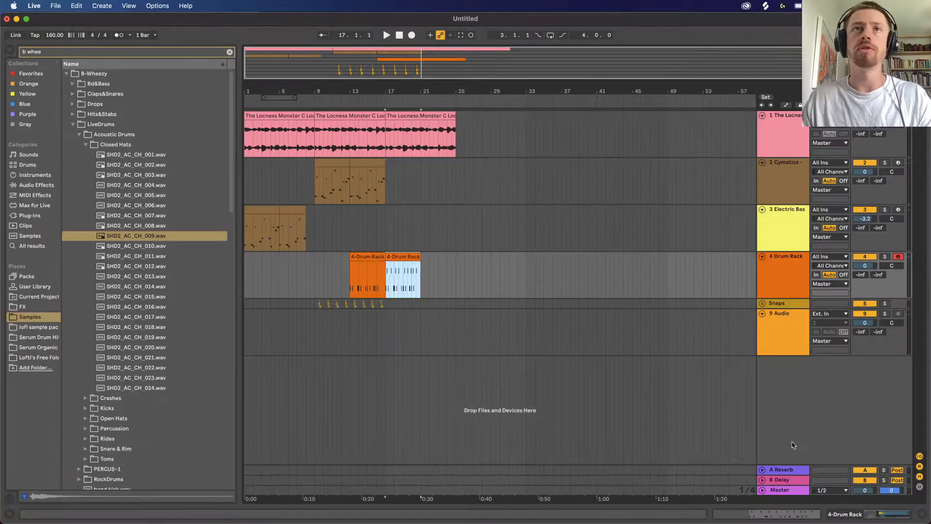
left_click_drag(368, 270, 333, 270)
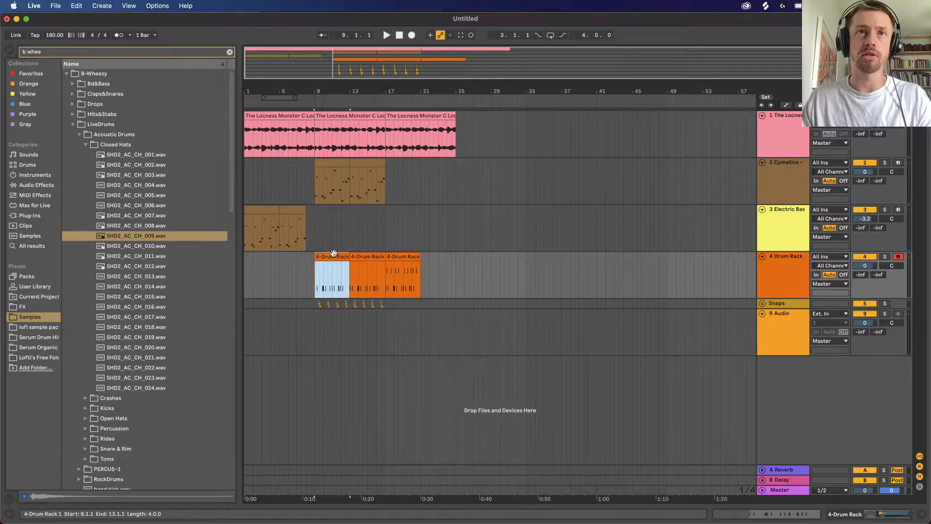
Simplify the SHD2_AC_CH_009 hi-hat pattern in the drum clip at bar 9 and play it back.
double_click(336, 269)
key("space")
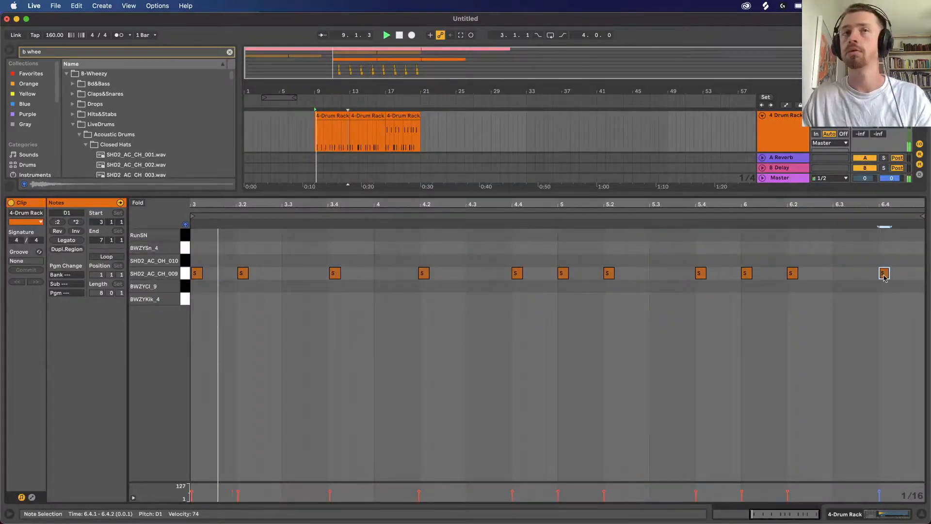
left_click(326, 115)
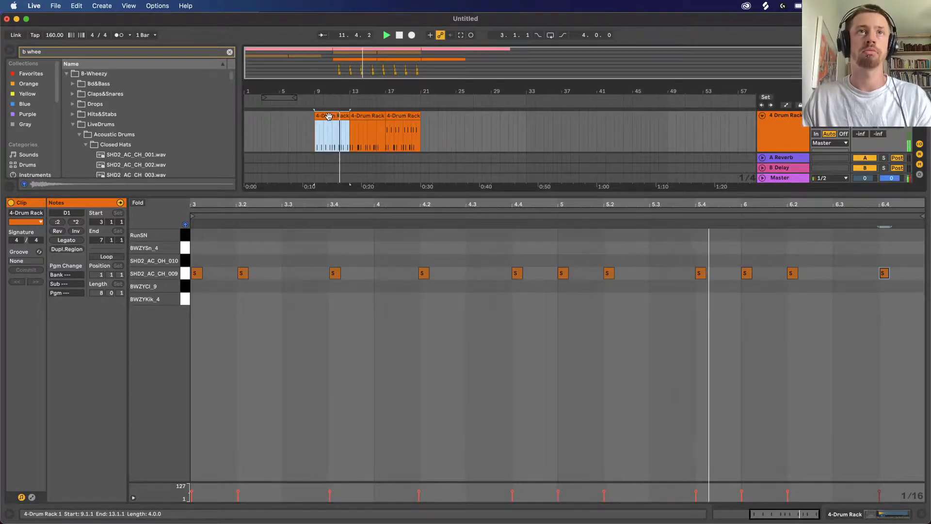
left_click(379, 127)
Set the project tempo to 150 BPM.
scroll(366, 126, "up", 3)
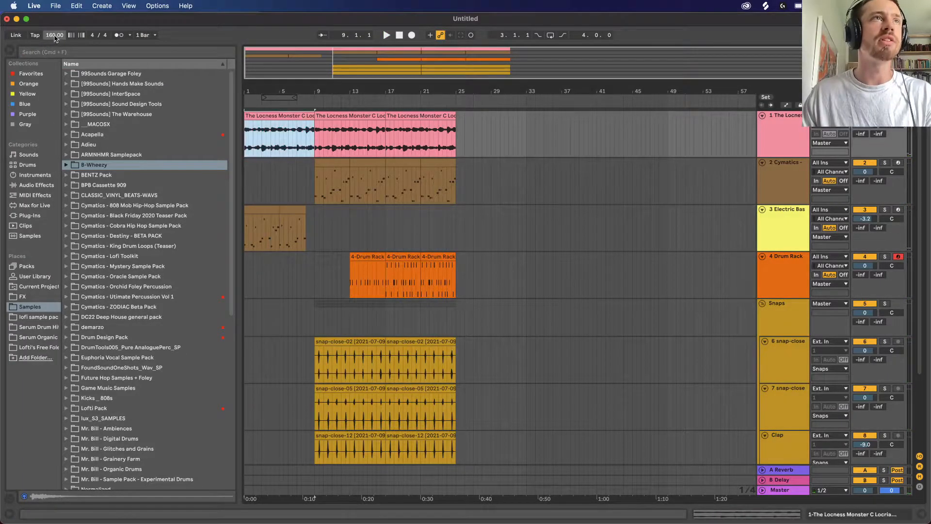
left_click(54, 35)
type("150")
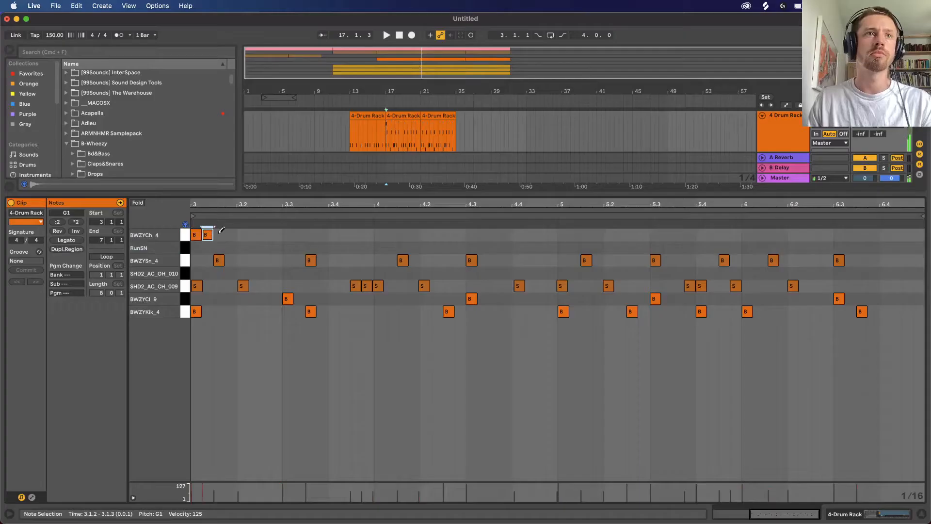
Draw four eighth-note BWZYCh_4 closed hats at the start of the bar 17 drum clip, replacing the sixteenth-note spacing.
key("space")
left_click(218, 234)
left_click(218, 234)
left_click(228, 234)
left_click(248, 233)
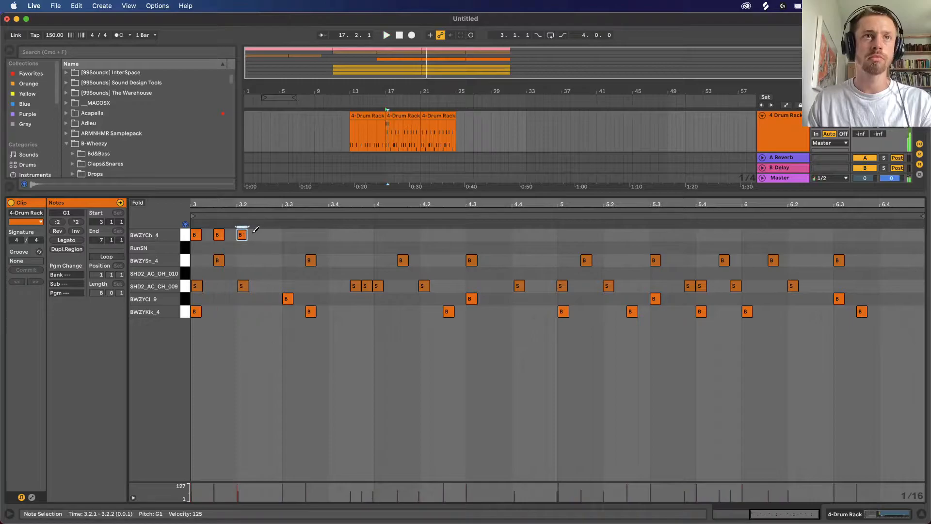
left_click(267, 234)
Repeat the four BWZYCh_4 hits through the rest of the four-bar drum clip.
key("b")
left_click(183, 234)
key("super+d")
key("super+d")
key("super+d")
key("super+d")
key("super+d")
key("super+d")
key("super+d")
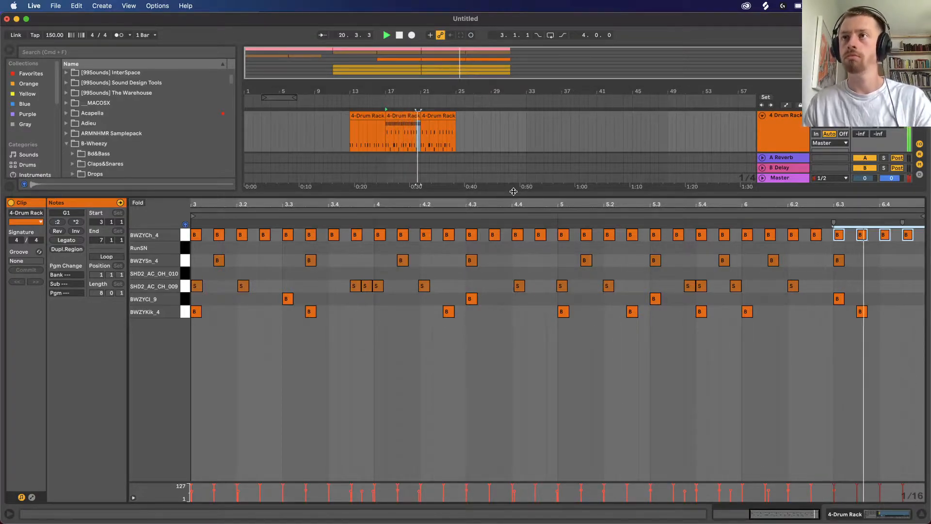
key("shift+Tab")
left_click_drag(220, 480, 221, 493)
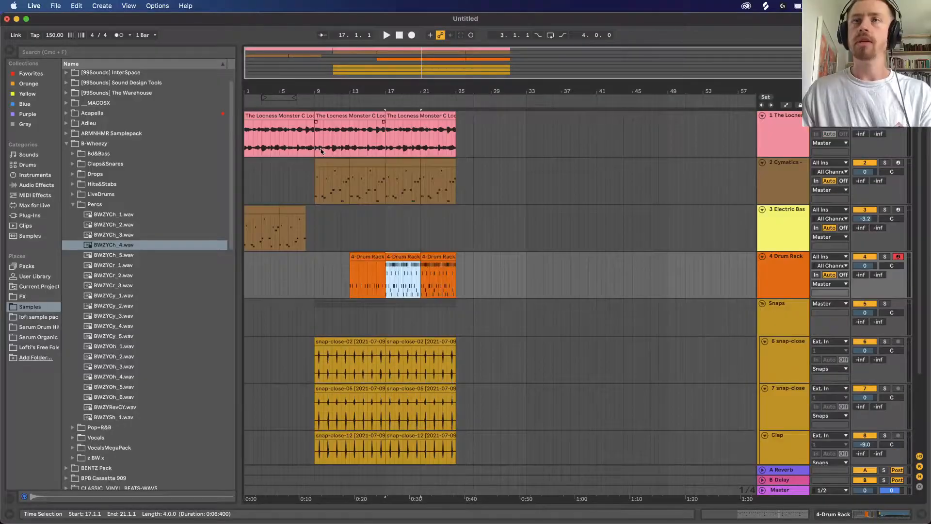
Delete the Locness Monster loop clip from bars 1 to 9 and insert a MIDI track below the loop track.
left_click(287, 116)
key("Delete")
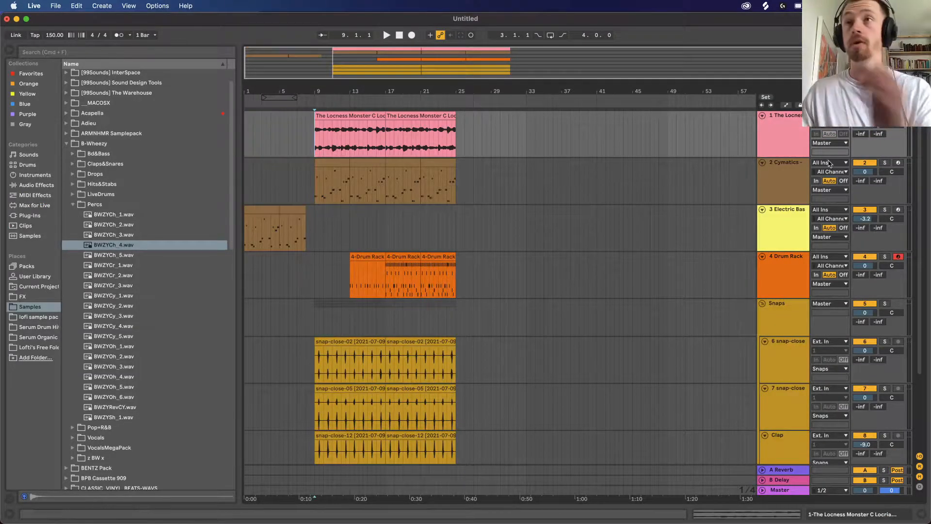
key("super+shift+t")
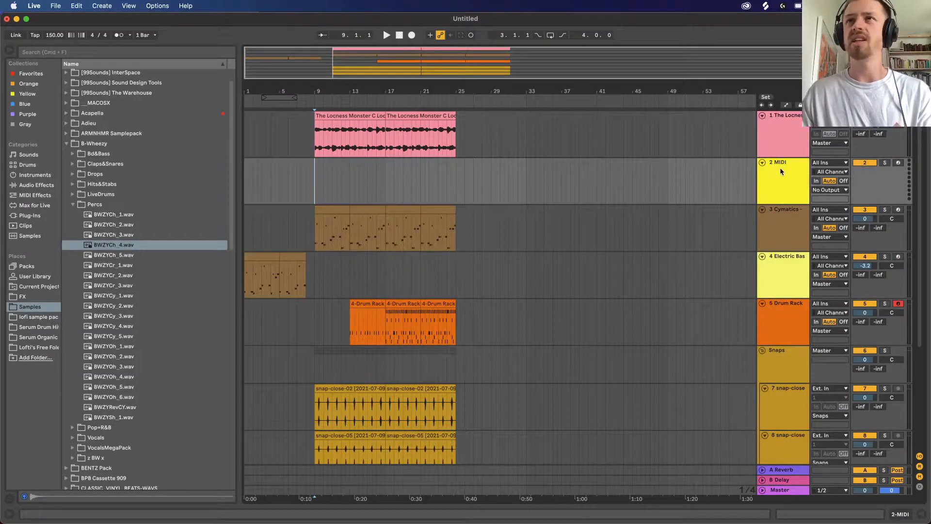
Load Serum on the new MIDI track and set OSC A to the Analog_BD_Sin wavetable.
left_click(72, 205)
left_click(67, 144)
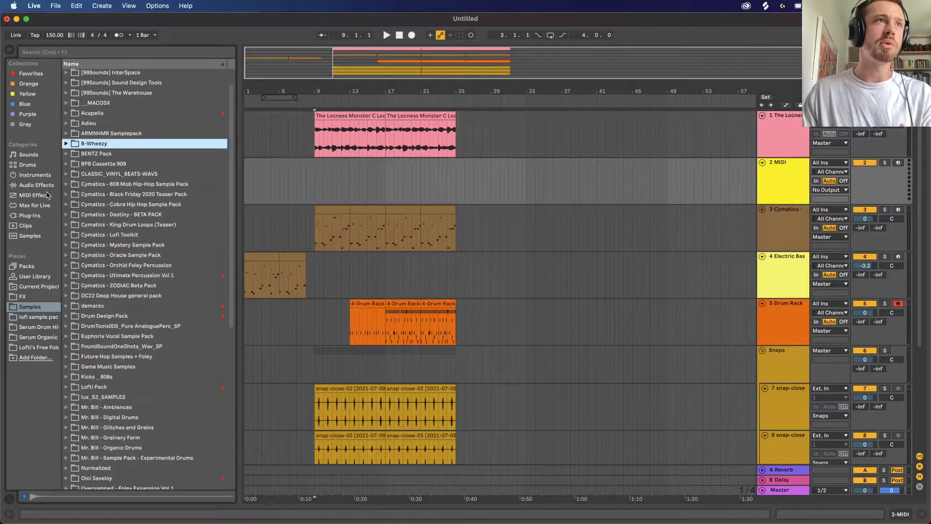
left_click(42, 204)
left_click(41, 186)
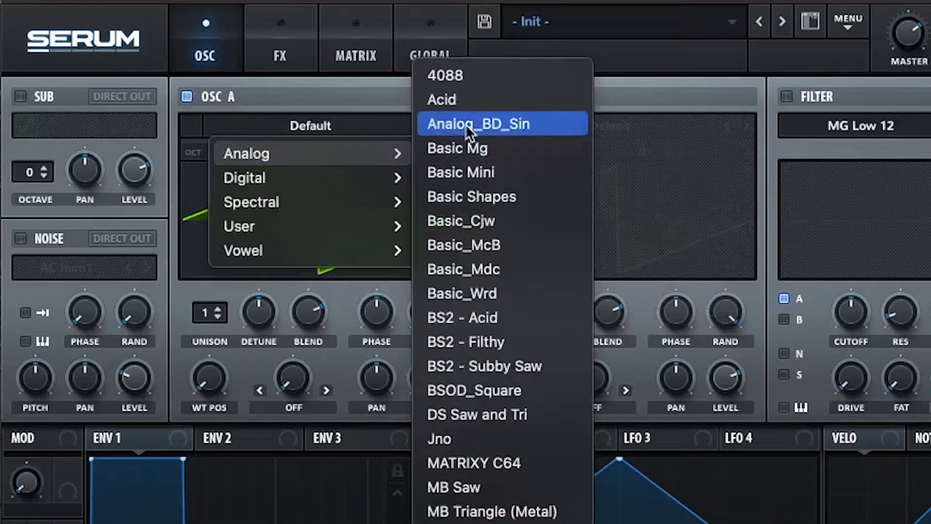
left_click(483, 125)
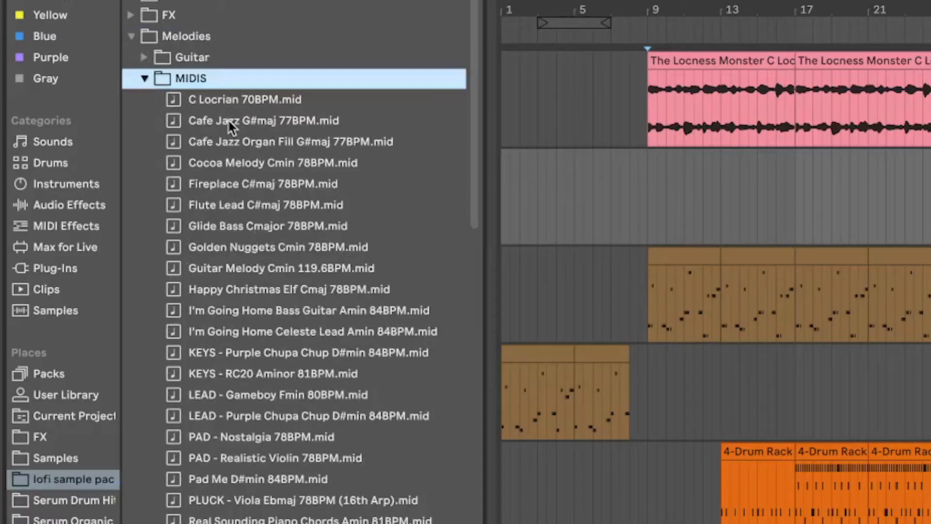
Place C Locrian 70BPM.mid at bar 1 of the Serum track and stretch its selected notes by *2.
left_click_drag(255, 94, 599, 182)
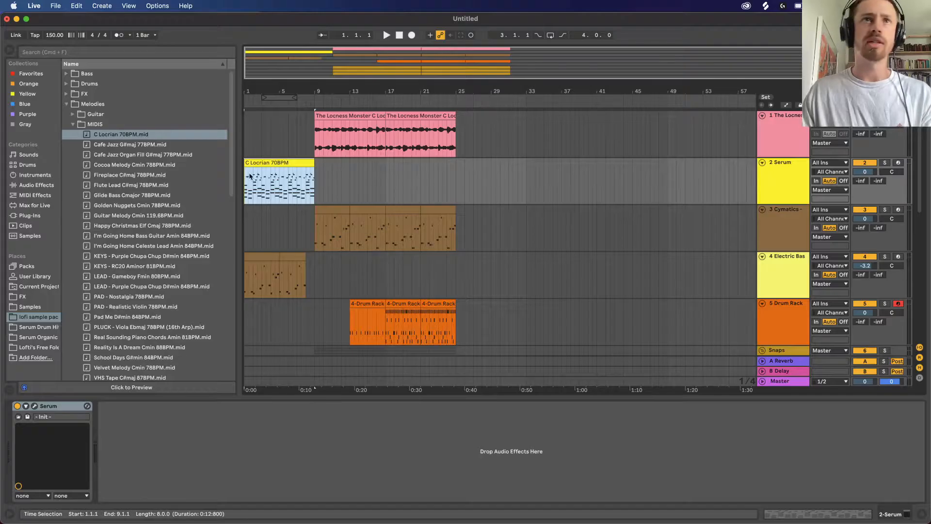
double_click(252, 175)
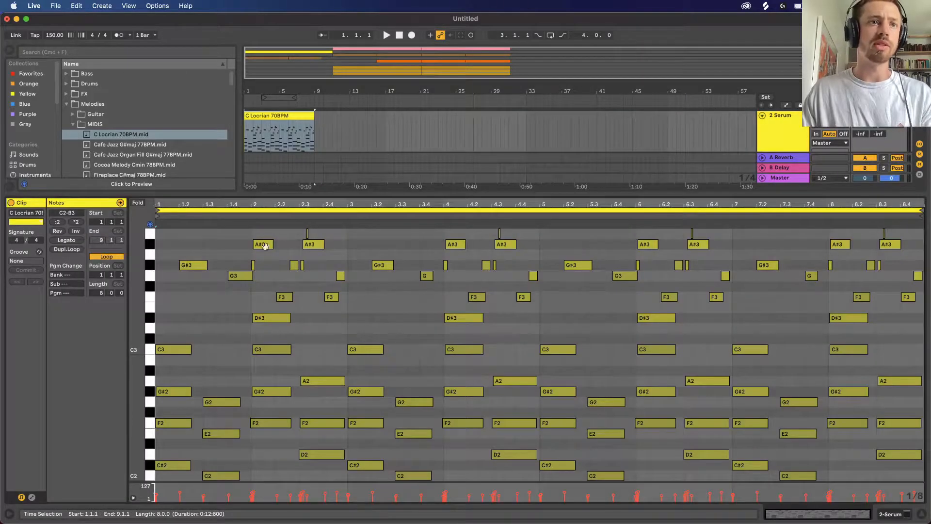
scroll(195, 284, "up", 1)
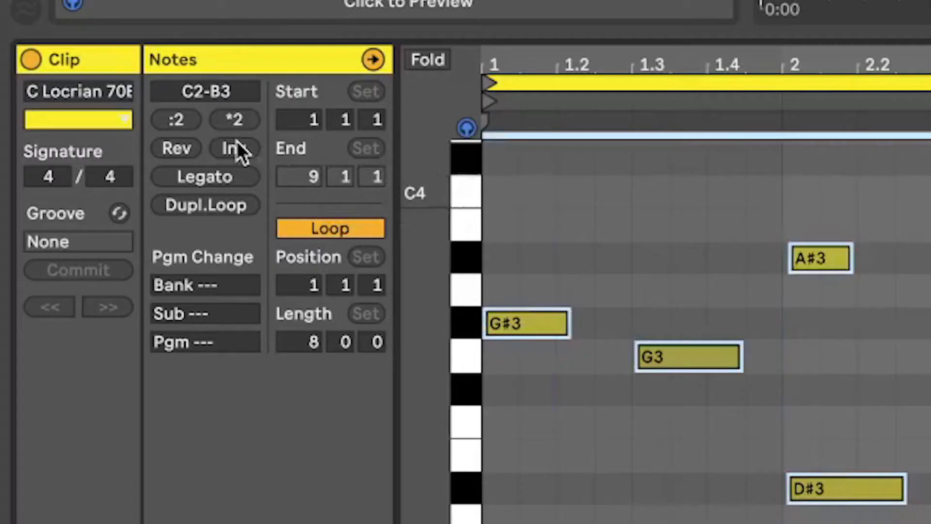
left_click(78, 222)
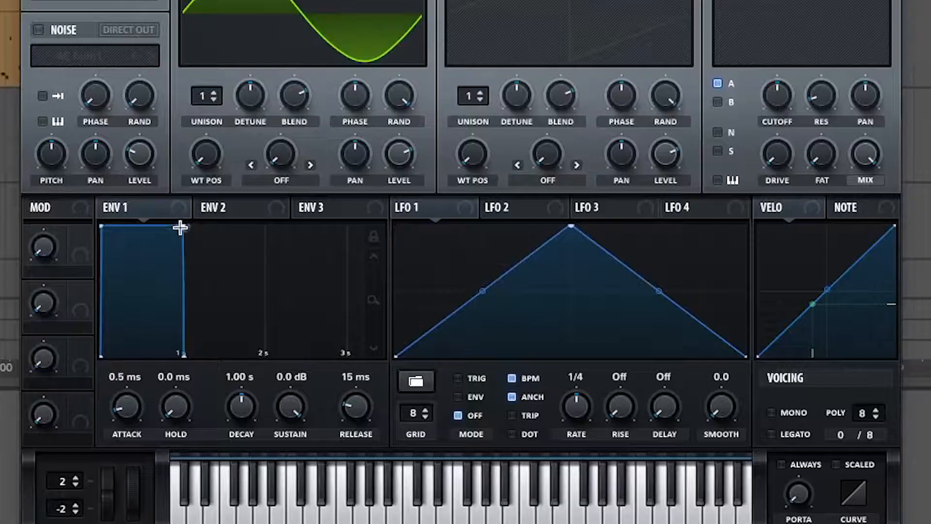
Shape Serum's ENV 1 with a 469 ms decay and no sustain, and fine-tune OSC A to 17.
left_click_drag(180, 227, 125, 407)
mouse_move(380, 53)
left_mouse_down()
mouse_move(381, 20)
mouse_move(389, 45)
left_mouse_up()
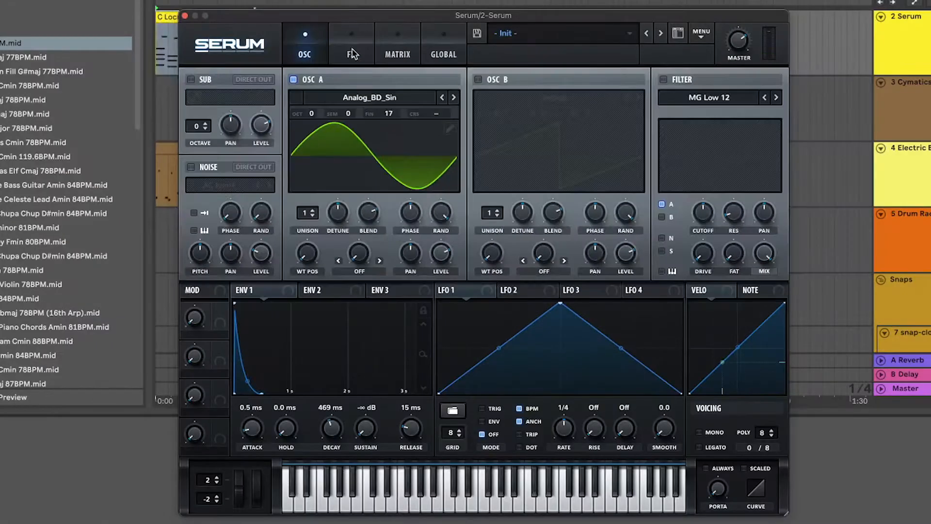
Open Serum's effects and reshape ENV 2 with a longer, curved attack and a longer release.
left_click(370, 36)
left_click(320, 285)
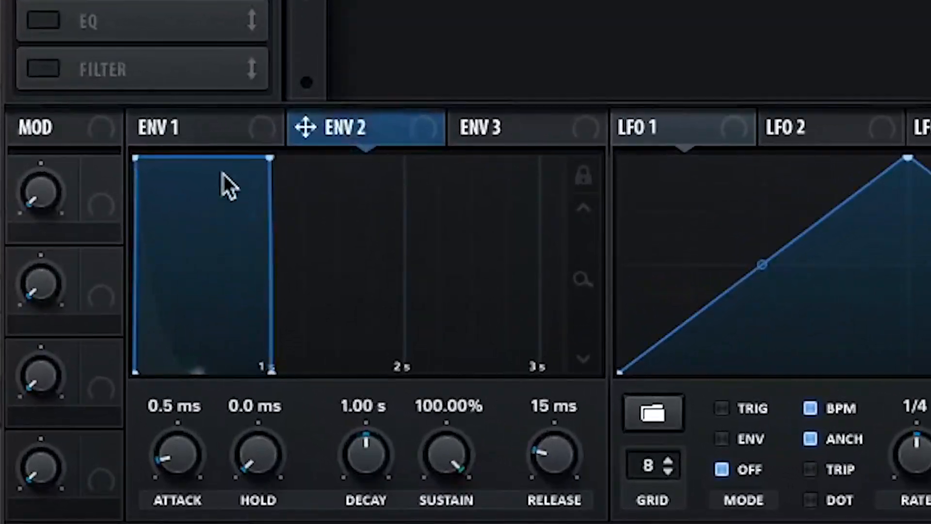
left_click_drag(139, 159, 297, 139)
left_click_drag(348, 159, 327, 250)
left_click_drag(551, 454, 597, 253)
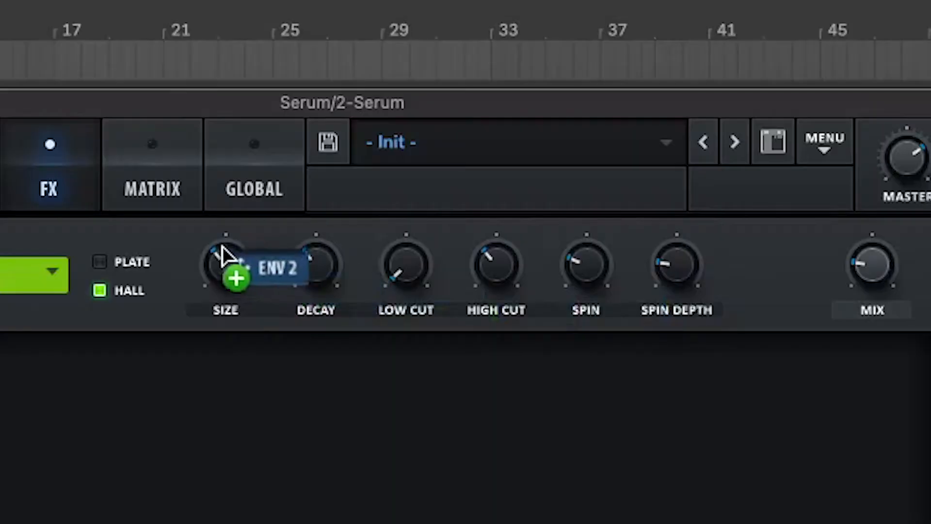
Assign ENV 2 to the Hall reverb's Size and Mix, and reduce both modulation amounts.
left_click_drag(223, 255, 197, 243)
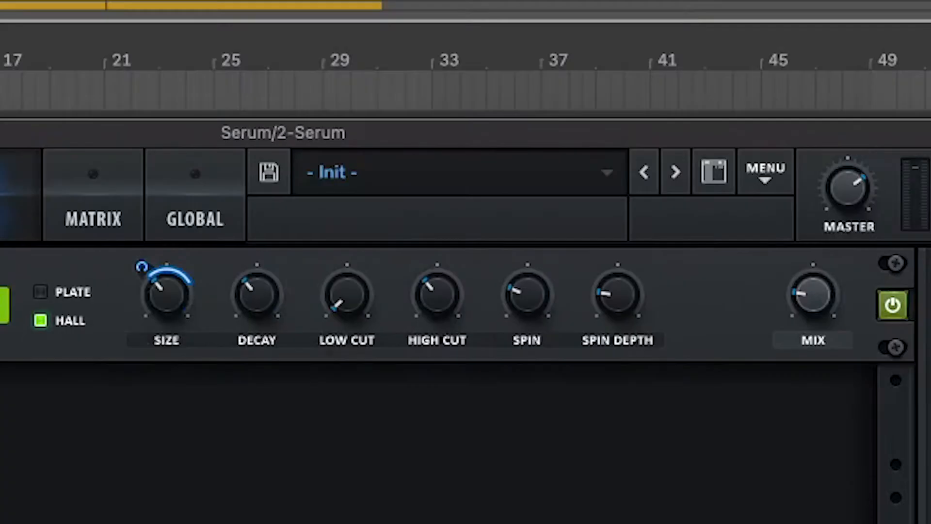
left_click_drag(349, 155, 820, 296)
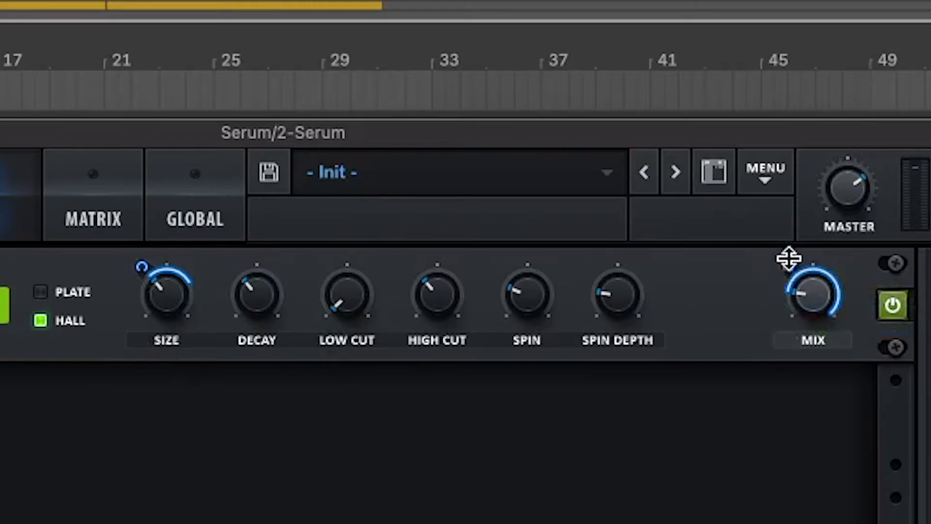
left_click_drag(788, 260, 788, 287)
left_click_drag(141, 262, 137, 319)
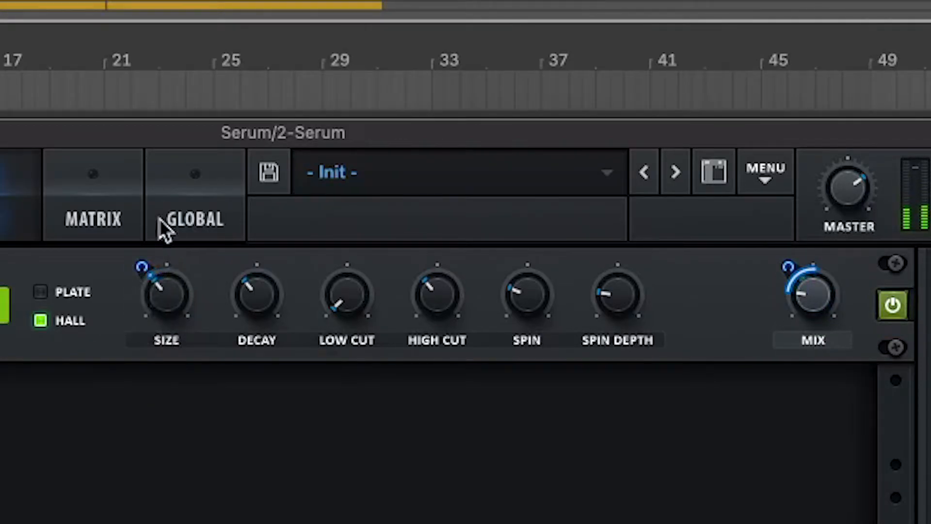
Review ENV 2's Hall reverb routings in the modulation matrix, and reshape ENV 2 with a curved decay and about 111 ms attack.
left_click(119, 191)
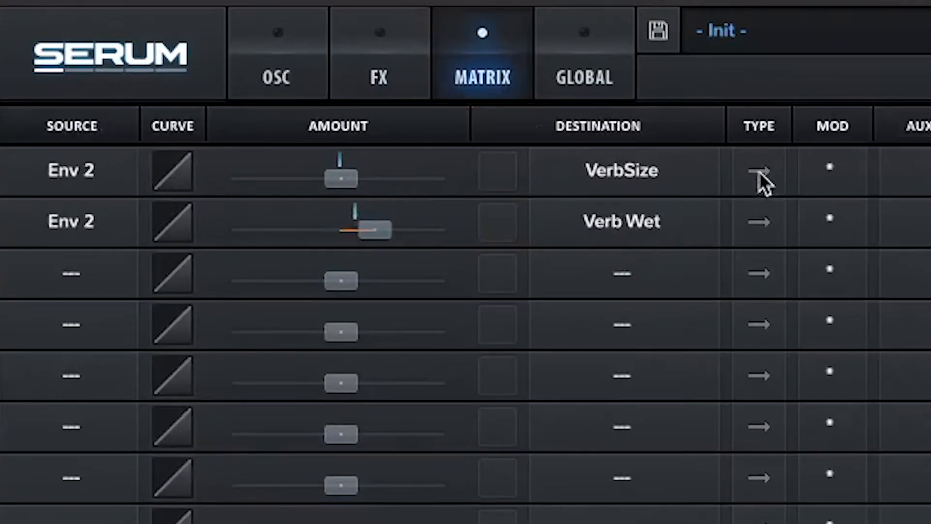
left_click(765, 171)
left_click(358, 80)
left_click_drag(531, 114, 532, 116)
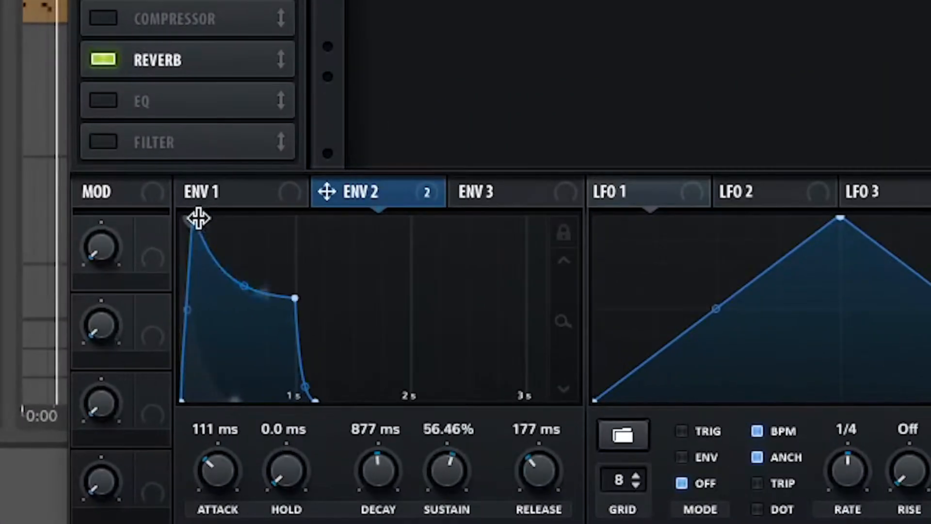
left_click_drag(242, 301, 256, 300)
left_click_drag(227, 215, 198, 214)
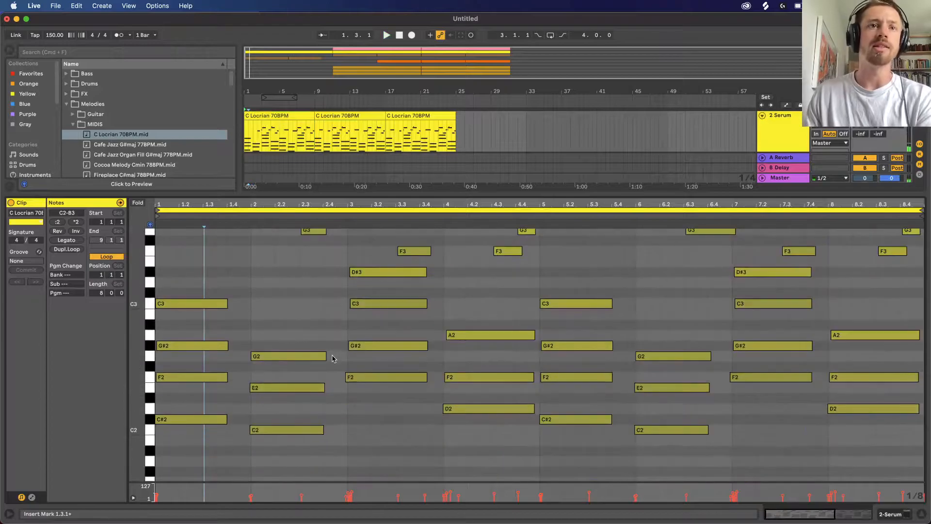
Delete the high melody notes, including the G3 and F3 notes, from the C Locrian 70BPM clip, keeping only the chords.
scroll(326, 328, "up", 3)
left_click_drag(320, 320, 307, 236)
key("Delete")
left_click_drag(366, 282, 345, 233)
key("Delete")
double_click(414, 303)
left_click_drag(412, 263, 493, 236)
key("Delete")
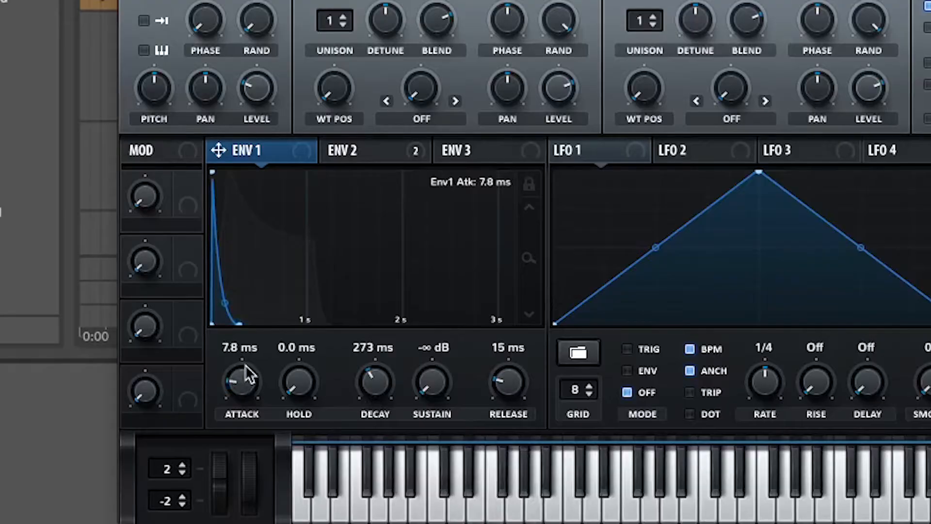
Adjust Serum's ENV 1 attack, and select the C Locrian 70BPM clips from bar 9 on the Serum track.
left_click_drag(243, 365, 257, 353)
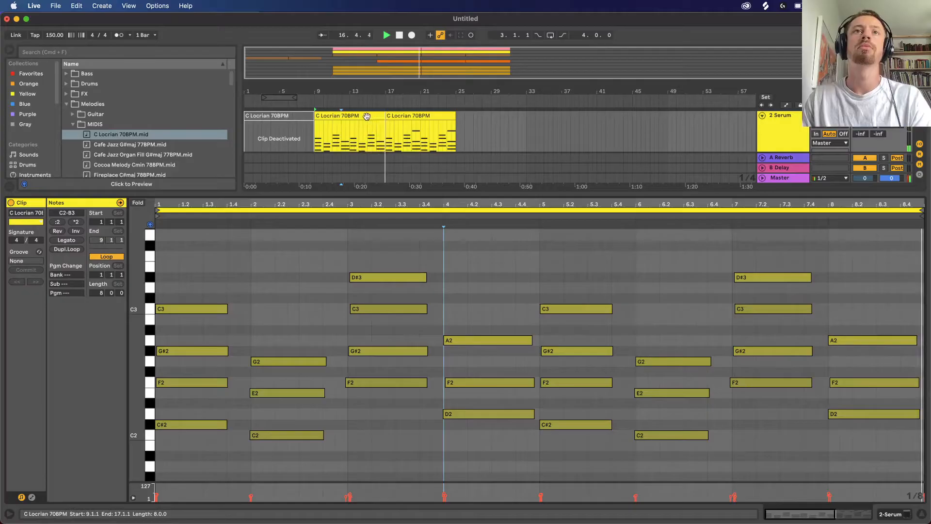
left_click(350, 116)
left_click_drag(350, 116, 421, 124)
left_click(360, 116)
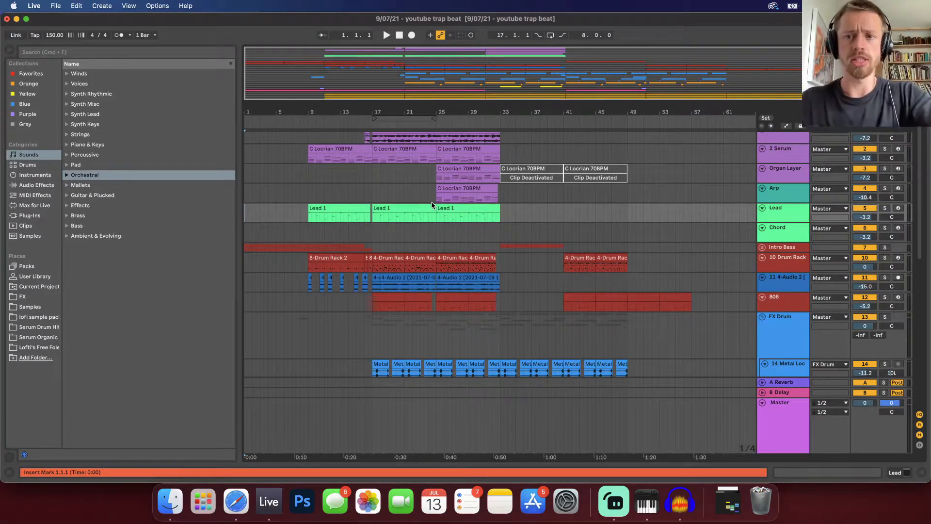
Look over all the tracks of the youtube trap beat project, and open the Serum instrument on the 2 Serum track.
scroll(417, 207, "down", 9)
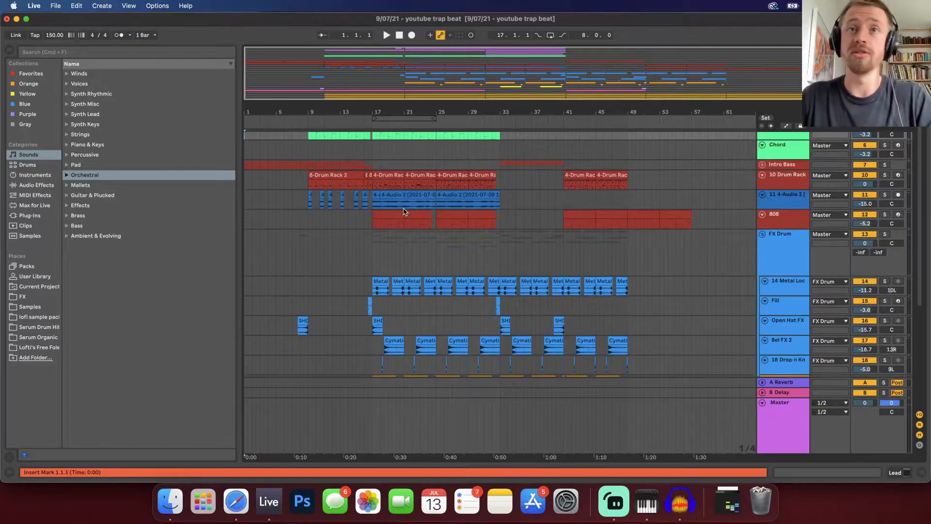
scroll(402, 210, "down", 3)
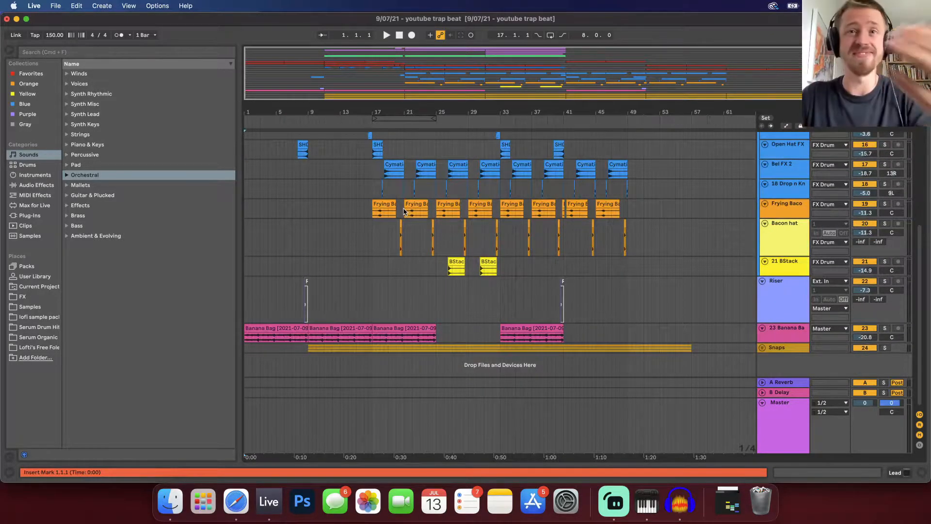
scroll(443, 270, "up", 12)
left_click(410, 157)
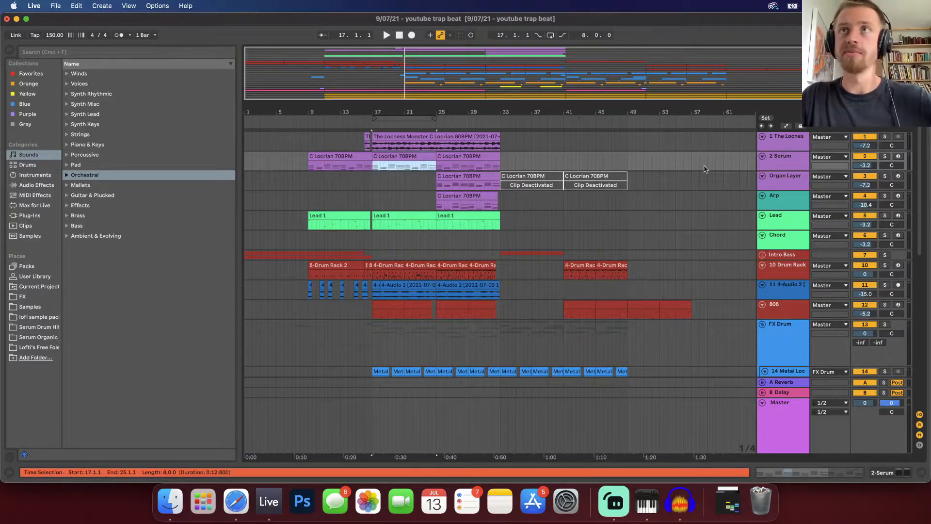
left_click(780, 167)
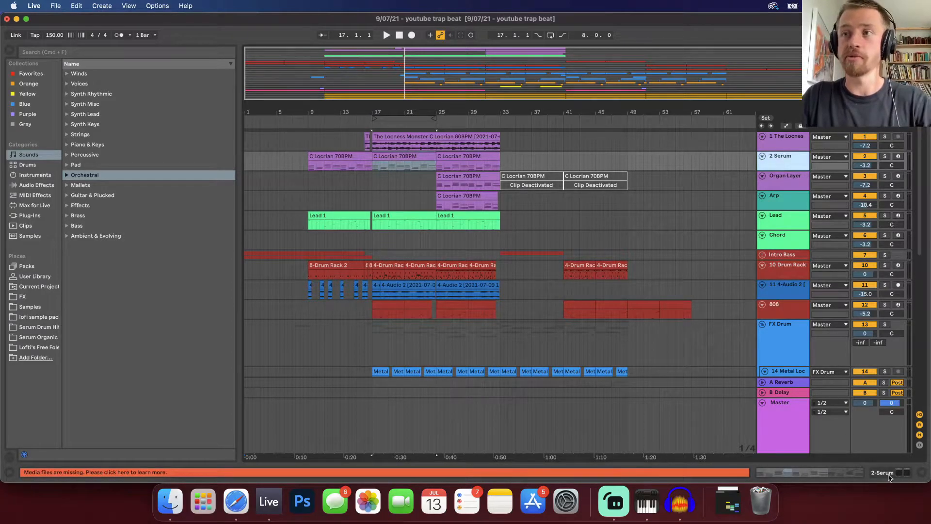
left_click(888, 474)
left_click(35, 364)
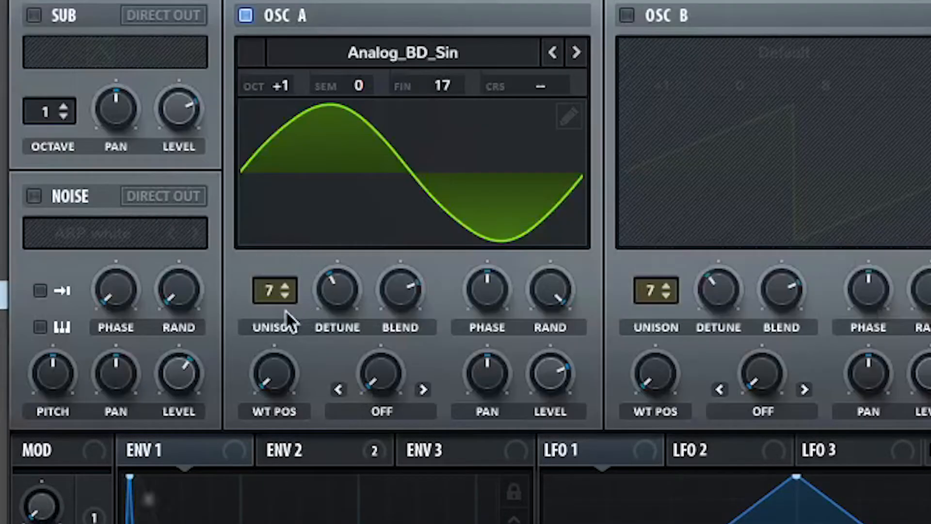
Reduce OSC A's unison in Serum to 1 voice.
left_click(284, 298)
left_click(283, 297)
left_click(283, 298)
left_click(284, 298)
left_click(284, 297)
left_click(283, 298)
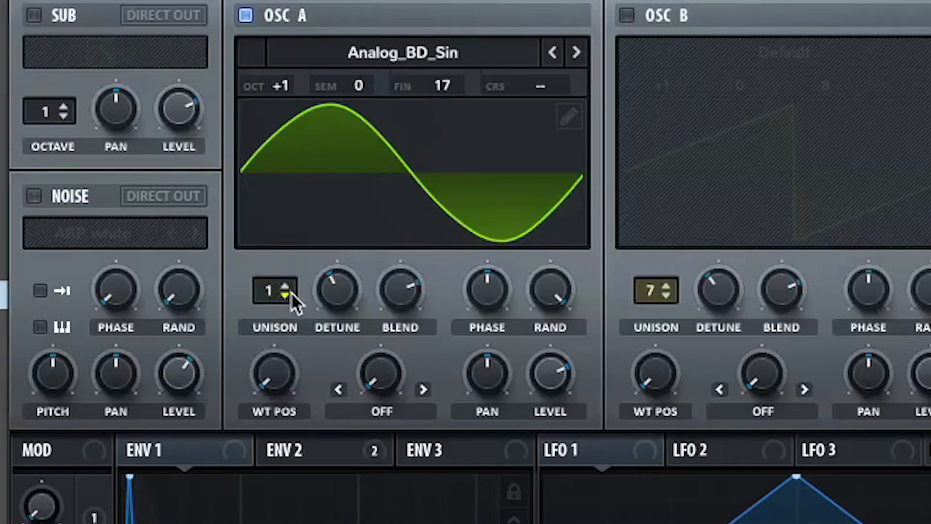
Bring OSC A's unison in Serum back to 7 voices.
left_click(286, 286)
left_click(286, 287)
left_click(286, 286)
left_click(286, 286)
left_click(287, 286)
left_click(286, 286)
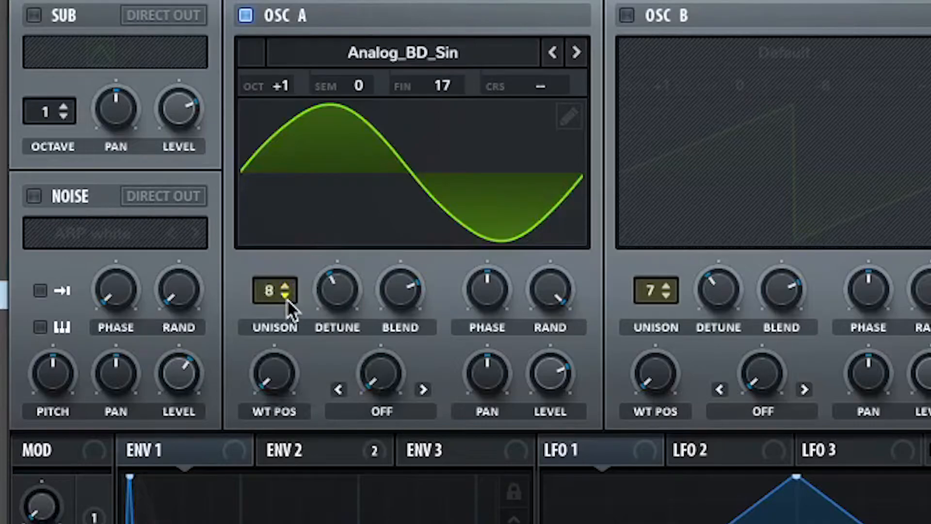
left_click(286, 296)
Turn on Serum's noise oscillator with the ARP white noise.
left_click(33, 196)
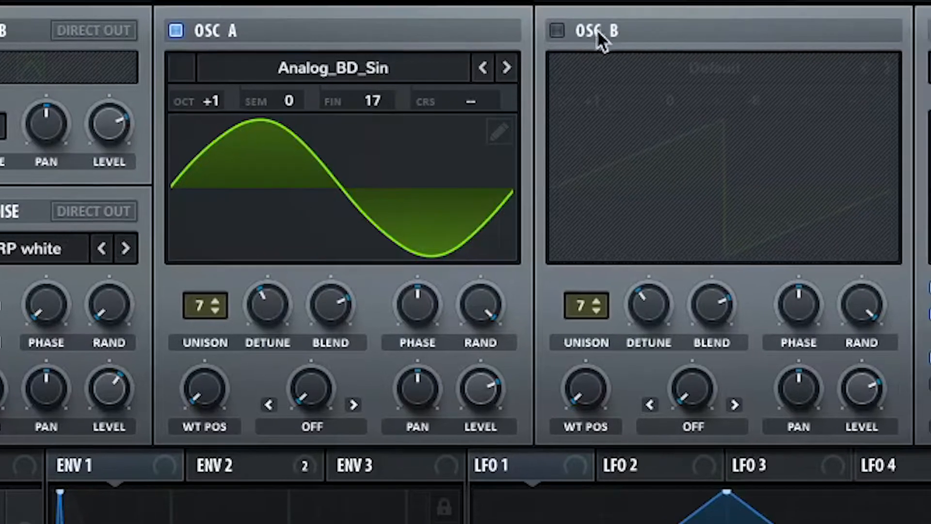
left_click(647, 12)
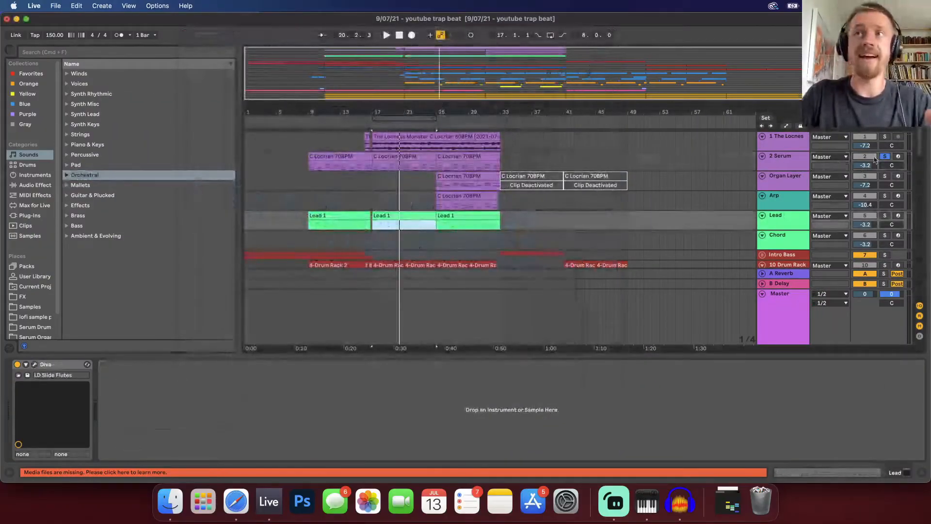
Inspect the Lead track's Diva instrument with the LD Slide Flutes preset and the notes of the Lead 1 clip at bar 17.
left_click(786, 219)
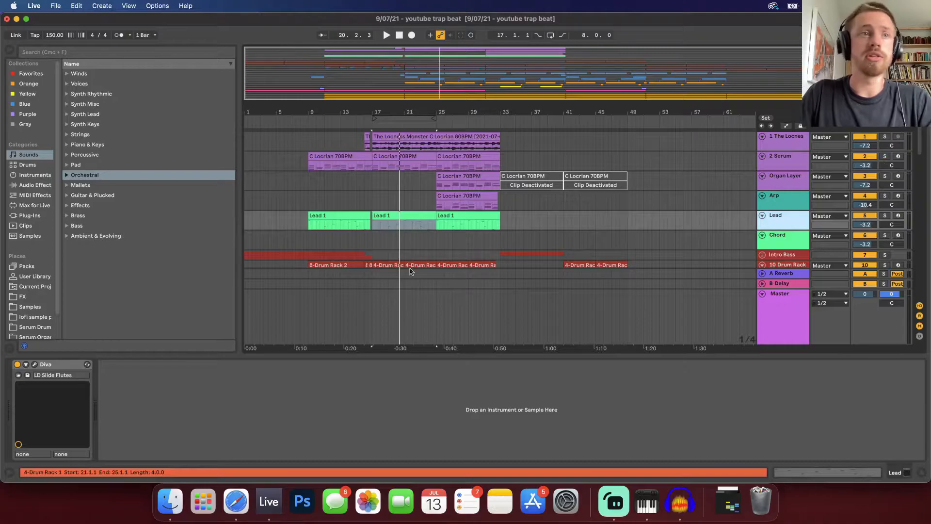
left_click(34, 364)
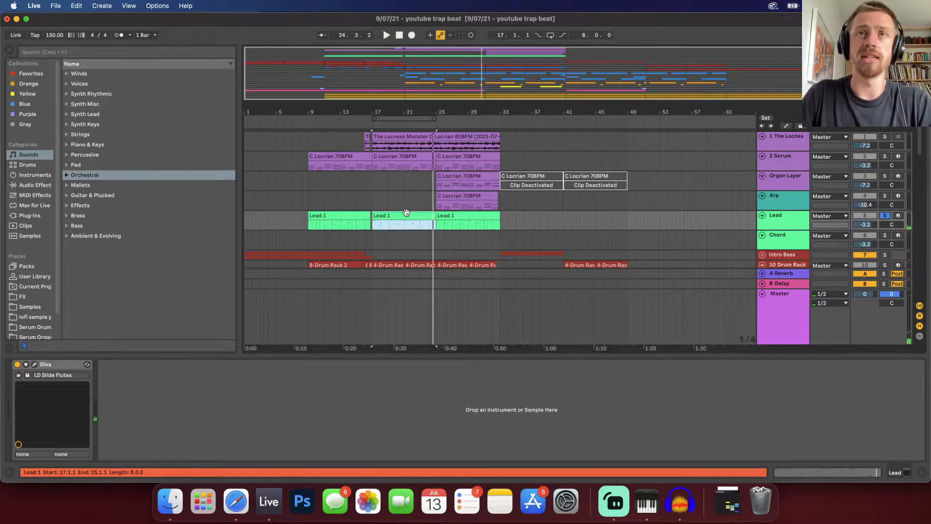
double_click(406, 214)
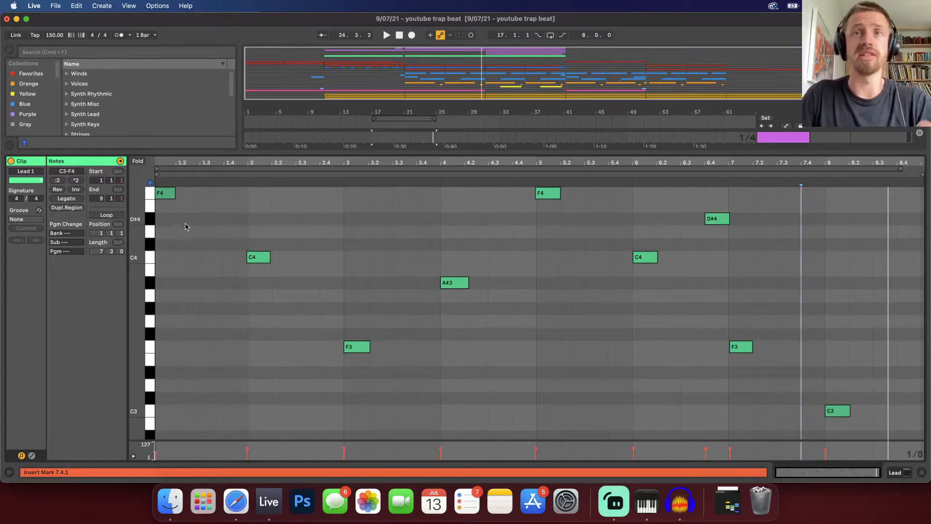
scroll(191, 224, "up", 1)
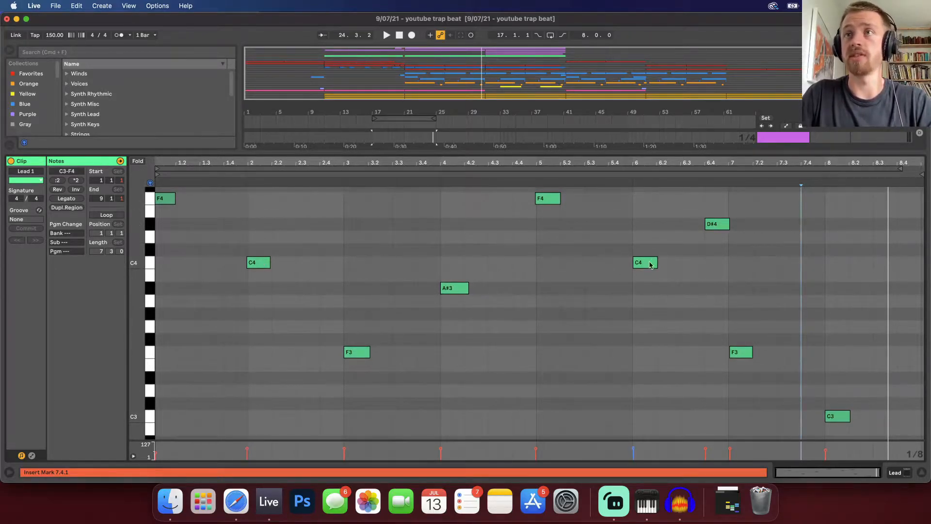
left_click(922, 474)
left_click(793, 213)
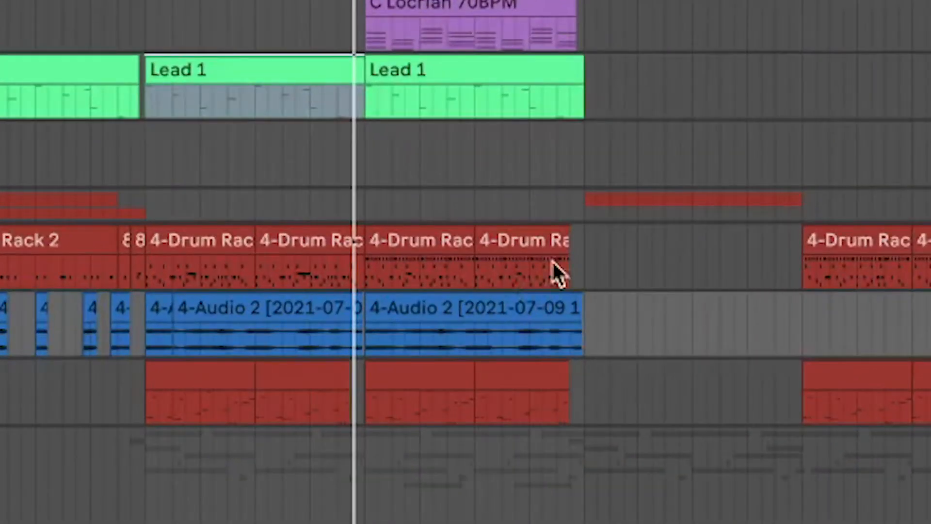
Select both 4-Audio 2 clips between bars 17 and 25 and audition them with playback.
left_click(234, 309)
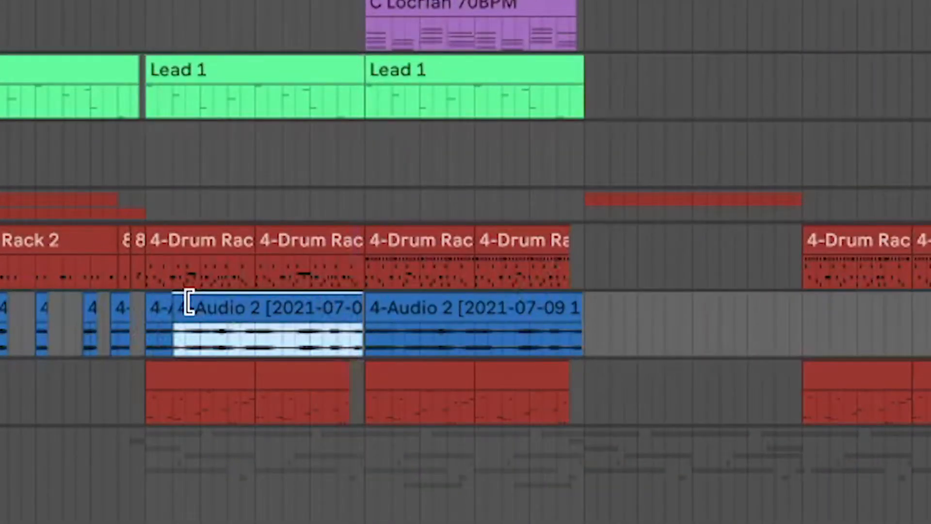
left_click(153, 305, "shift")
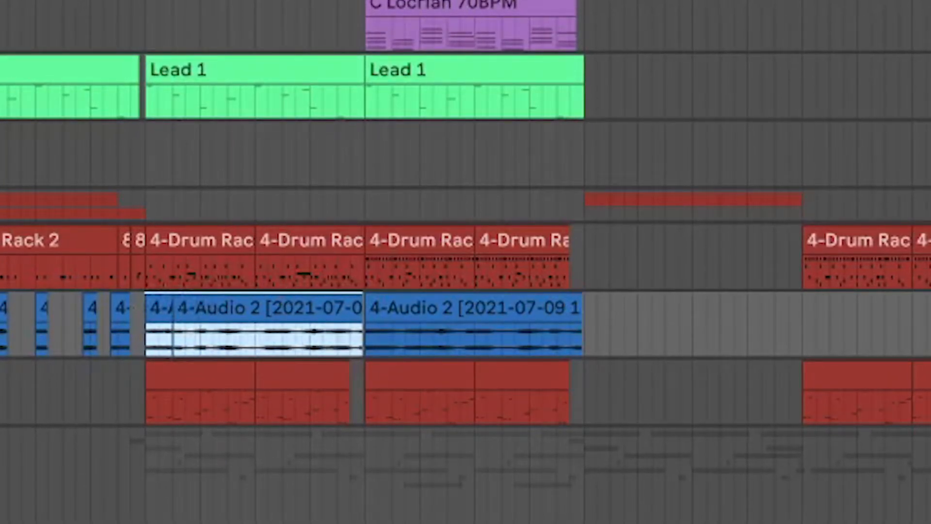
key("space")
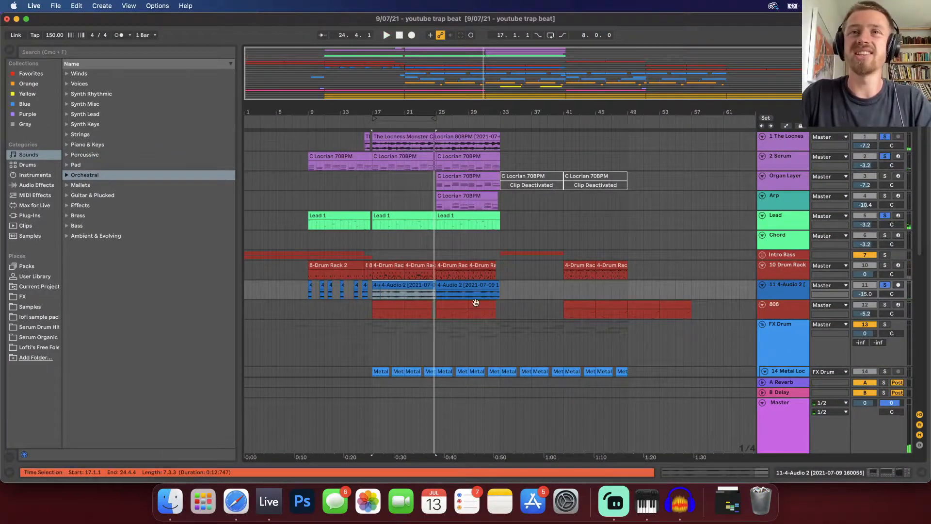
left_click(392, 287)
left_click(376, 283, "shift")
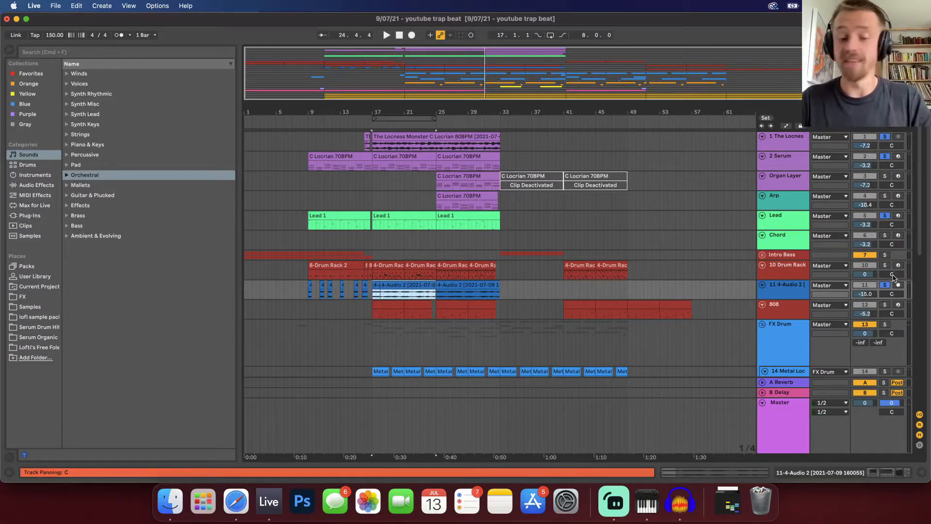
key("space")
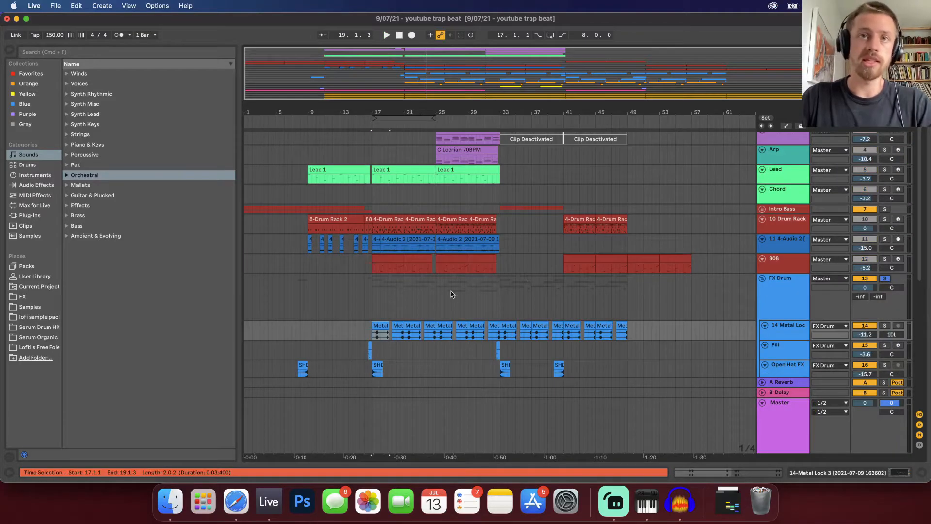
Examine the FX Drum group's tracks, audition the Metal Lock percussion from bar 17, and look closely at its clips.
scroll(387, 309, "down", 10)
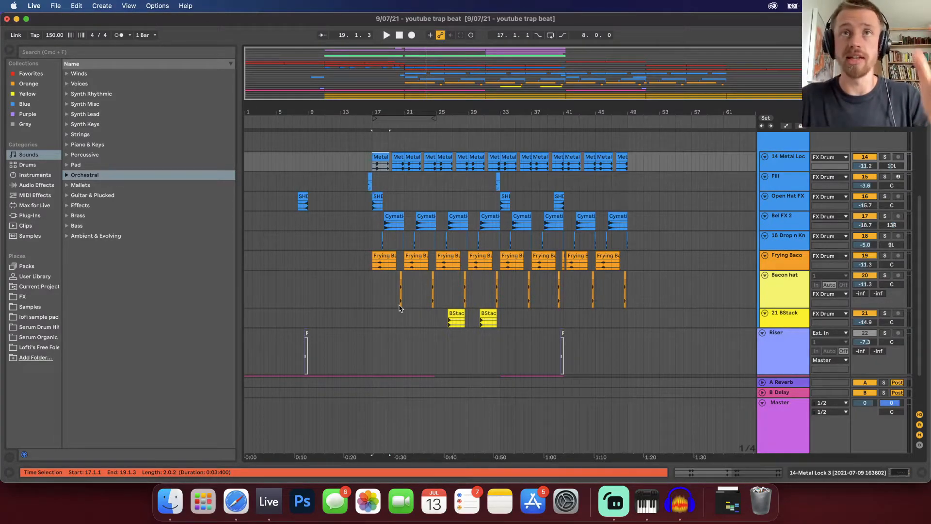
scroll(886, 188, "up", 4)
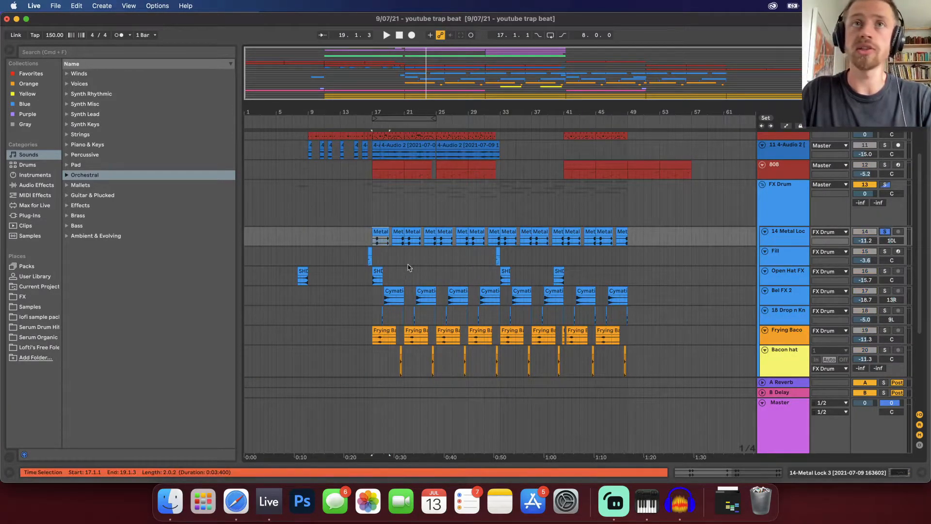
key("space")
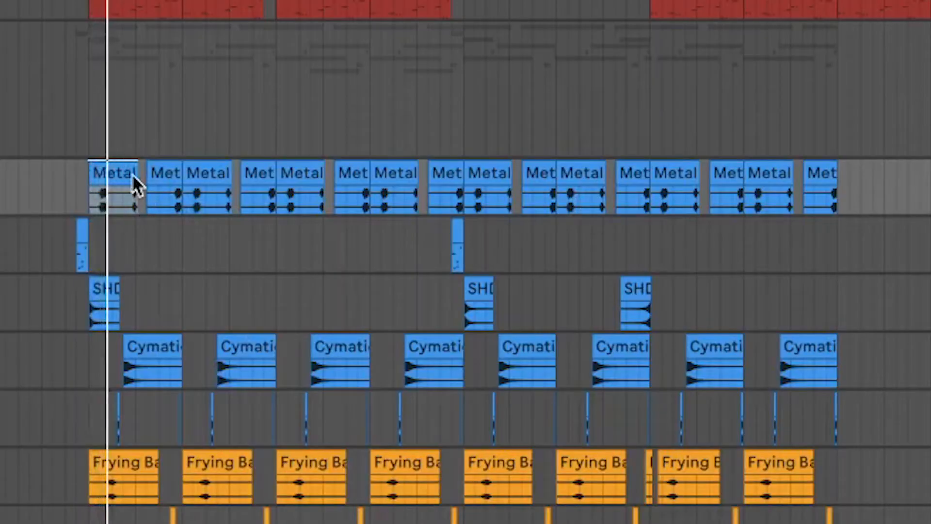
key("plus")
key("plus")
key("plus")
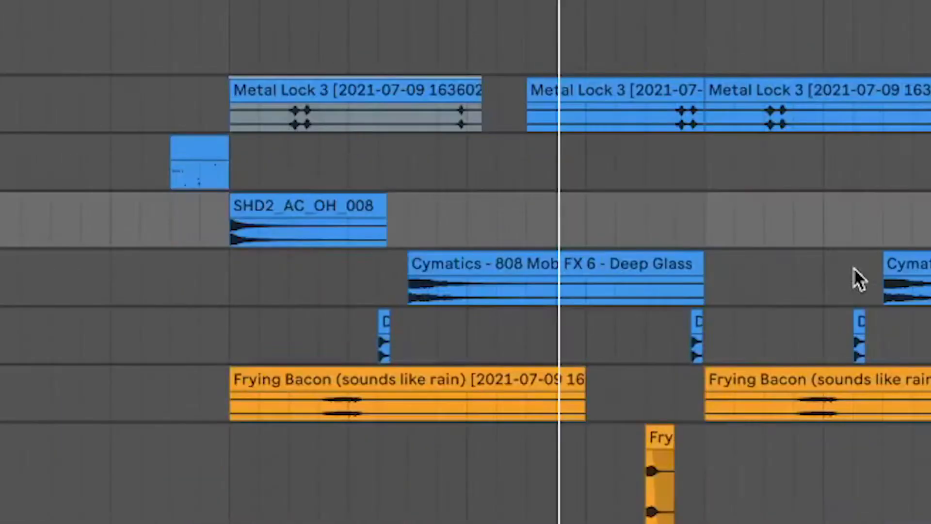
Open the ValhallaSupermassive settings used on the Open Hat FX track's SHD2_AC_OH_008 clip at bar 17.
left_click(347, 228)
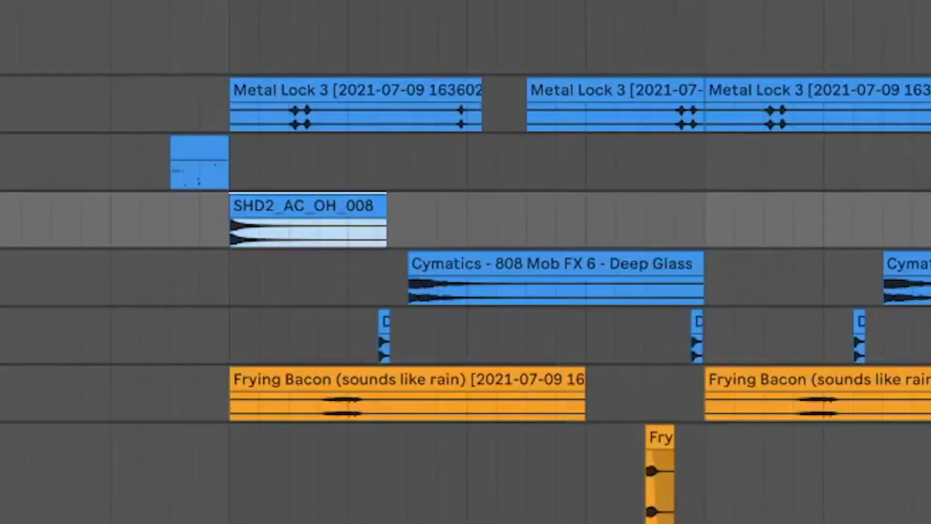
key("shift+Tab")
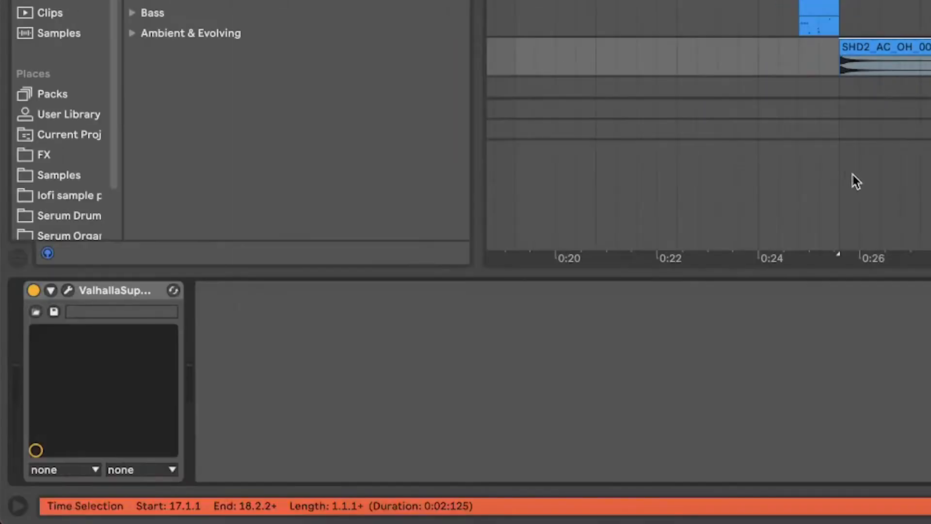
left_click(71, 292)
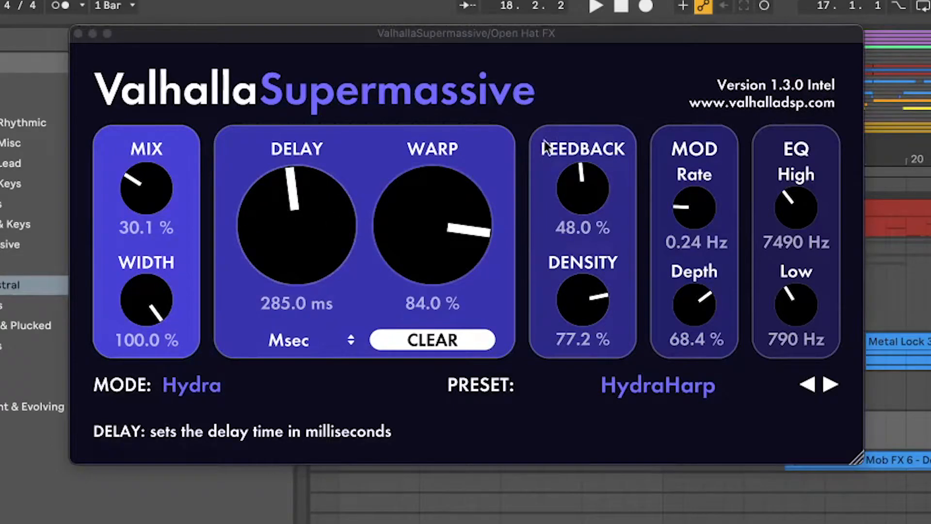
left_click(605, 181)
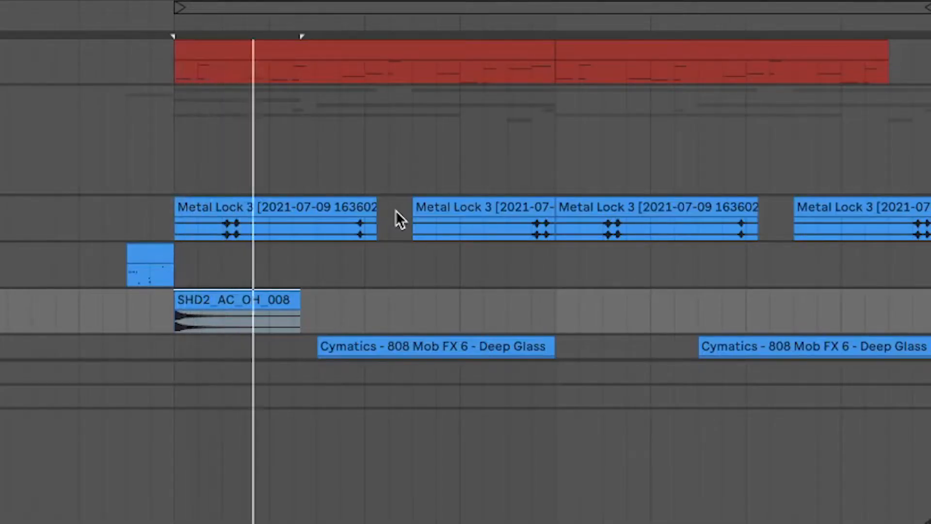
Show the EQ Eight on the Drop n Kn track for its clip in bar 18, and select high-cut band 8.
scroll(395, 211, "down", 4)
left_click(321, 158)
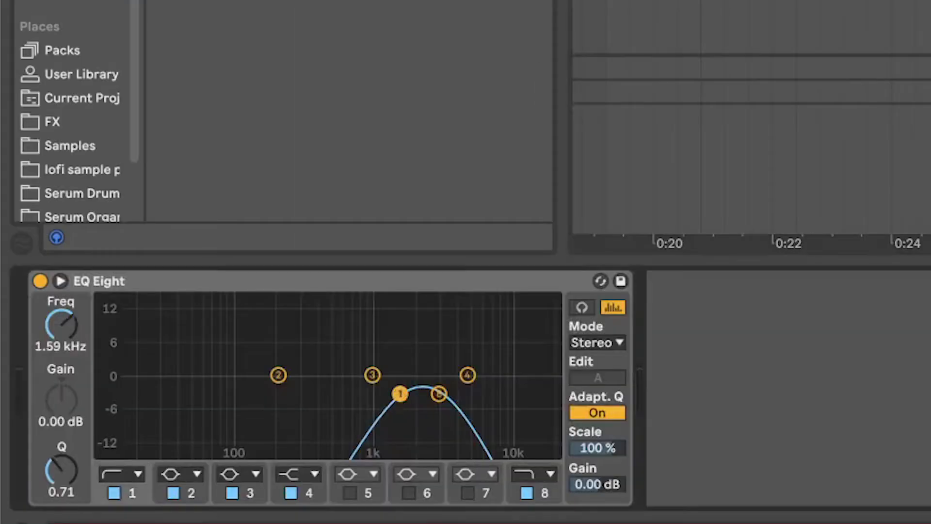
left_click(440, 394)
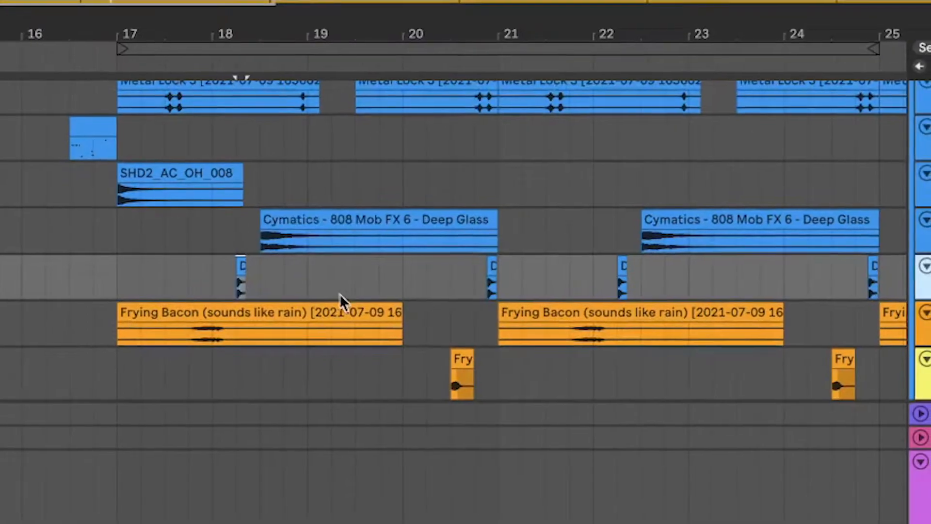
Select the Drop n Kn clip in bar 18 and audition it with playback.
scroll(243, 264, "up", 2)
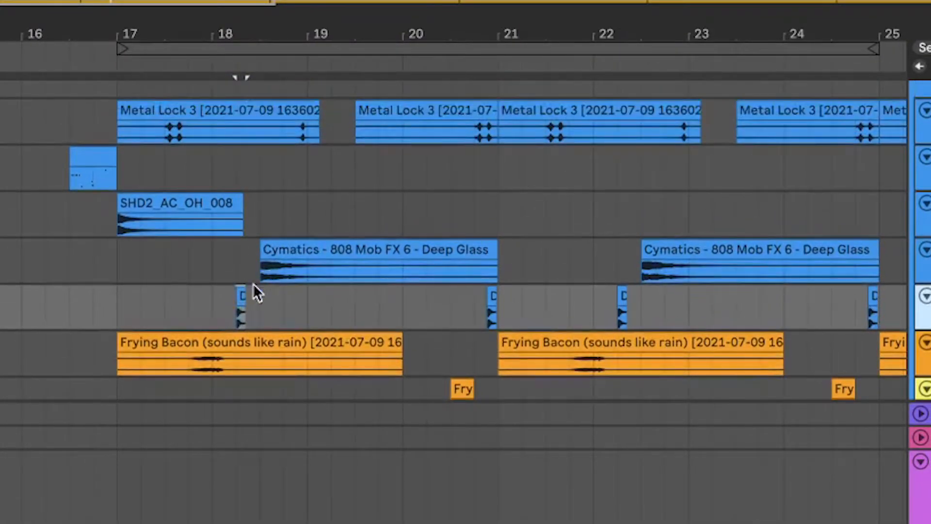
left_click(216, 119)
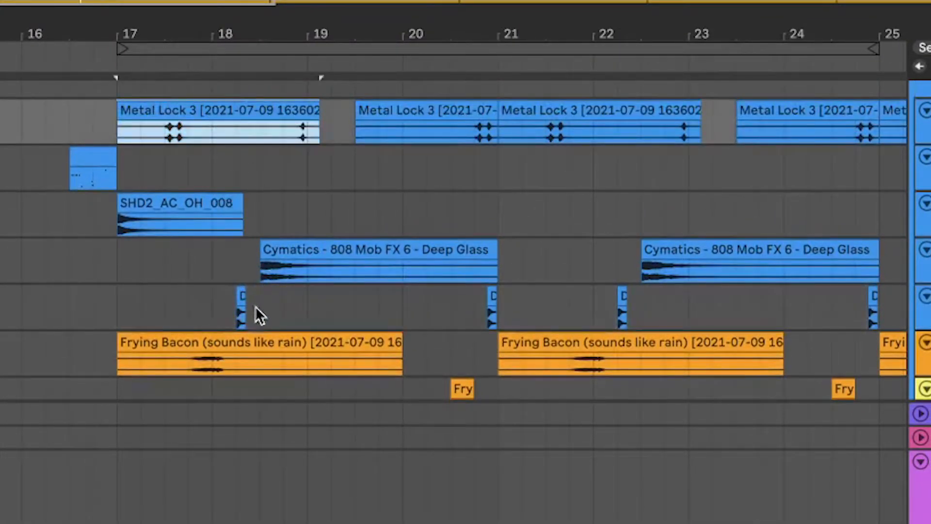
left_click(240, 292)
key("space")
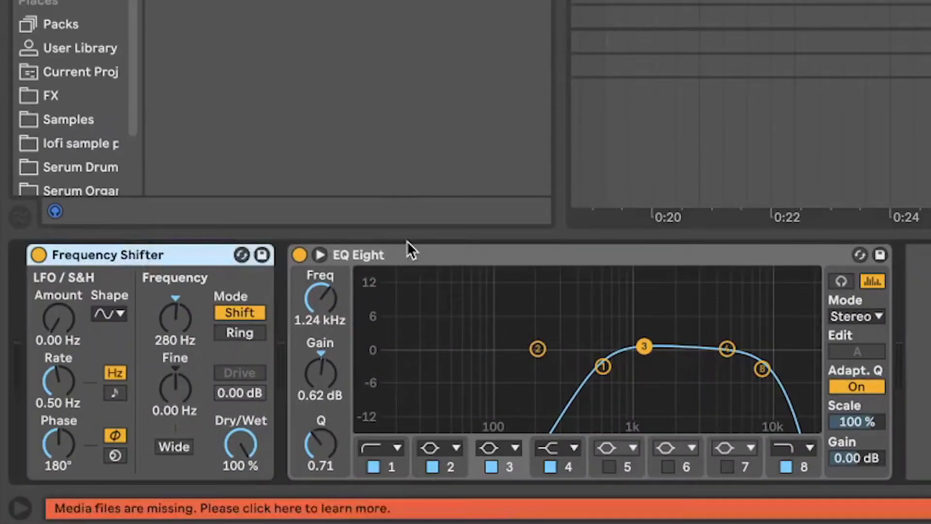
Inspect EQ Eight bands 1 and 8 on the Drop n Kn track, and switch its Frequency Shifter off and back on.
left_click(382, 257)
left_click(592, 364)
left_click(763, 369)
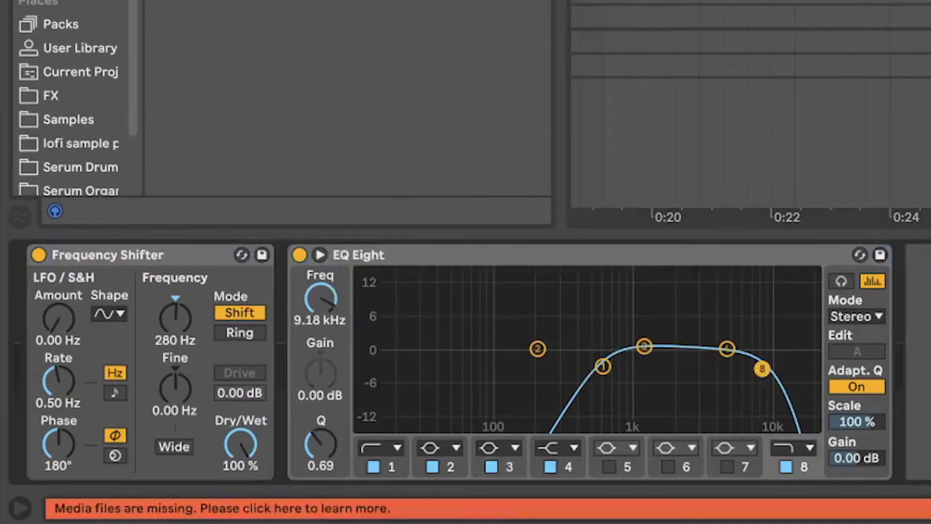
left_click(40, 255)
left_click(41, 255)
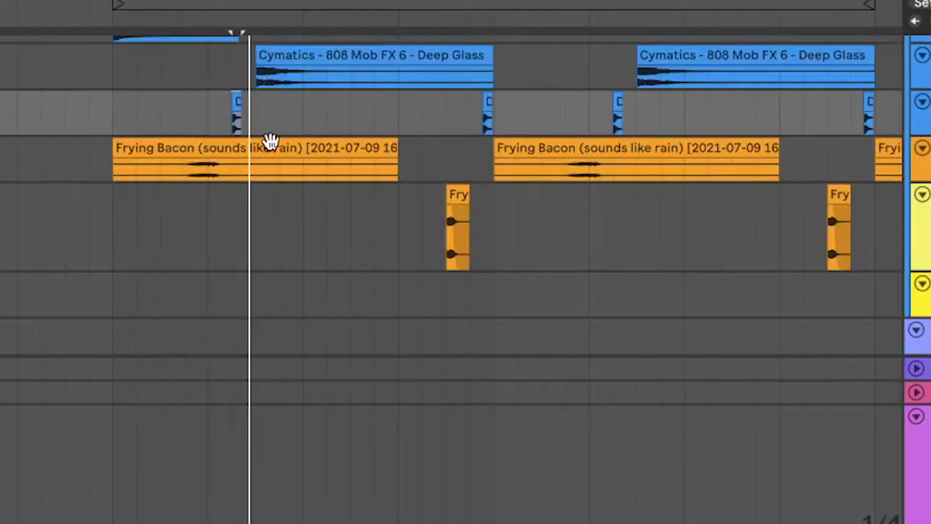
Show the EQ Eight on the Frying Bacon track and audition its clip from 17.4.1.
left_click(271, 143)
left_click(188, 175)
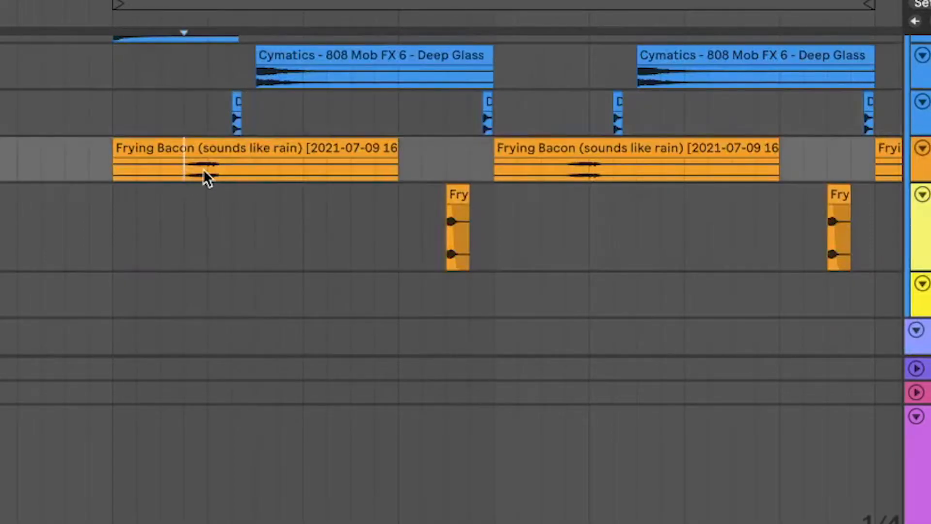
left_click(218, 152)
left_click(179, 173)
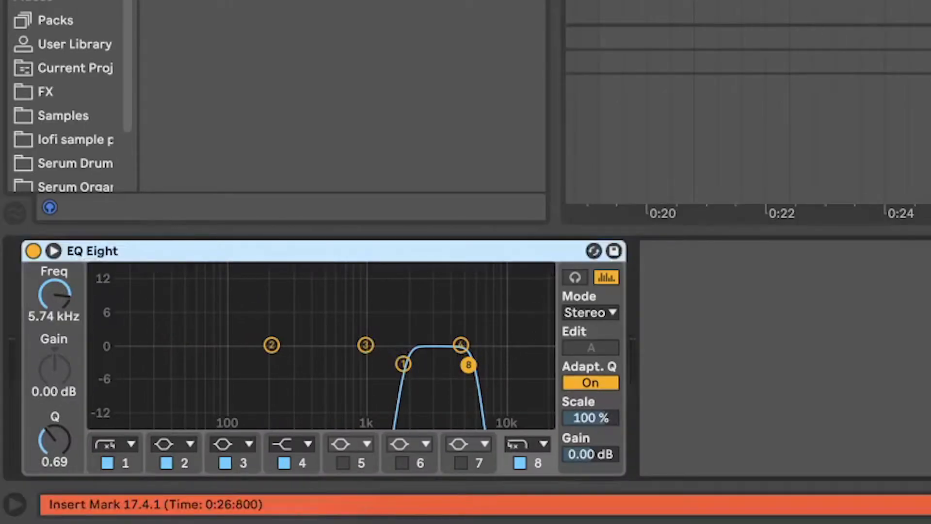
key("space")
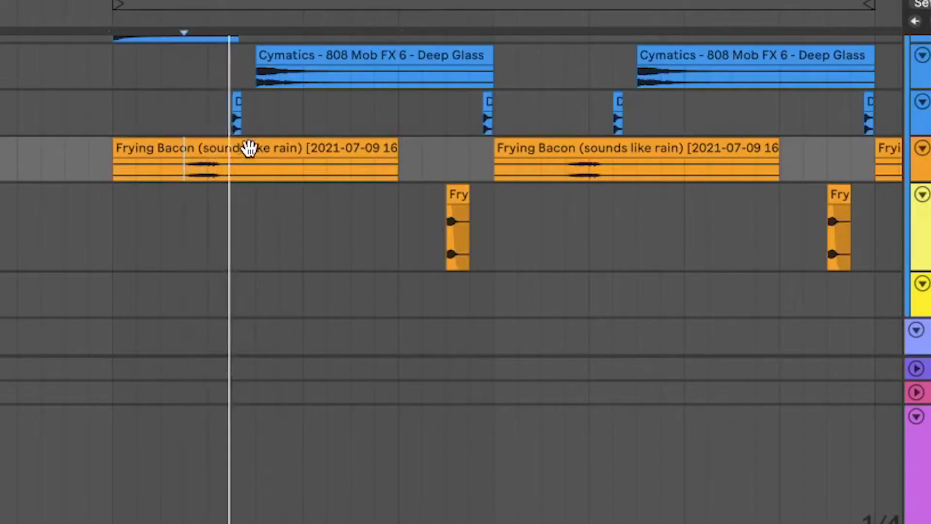
key("space")
key("space")
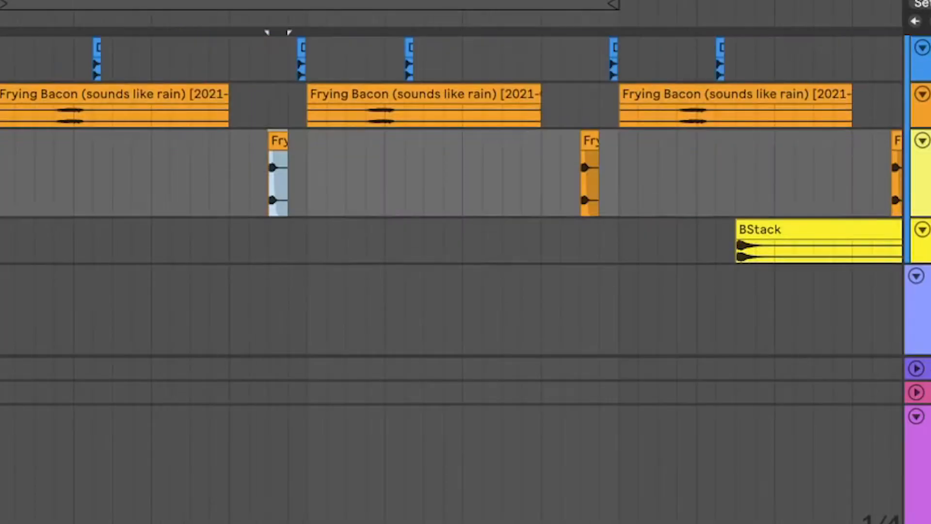
Select the Bacon hat track's short clip in bar 20, examine its waveform and fade closely, and audition it.
scroll(483, 219, "up", 5)
scroll(483, 219, "down", 2)
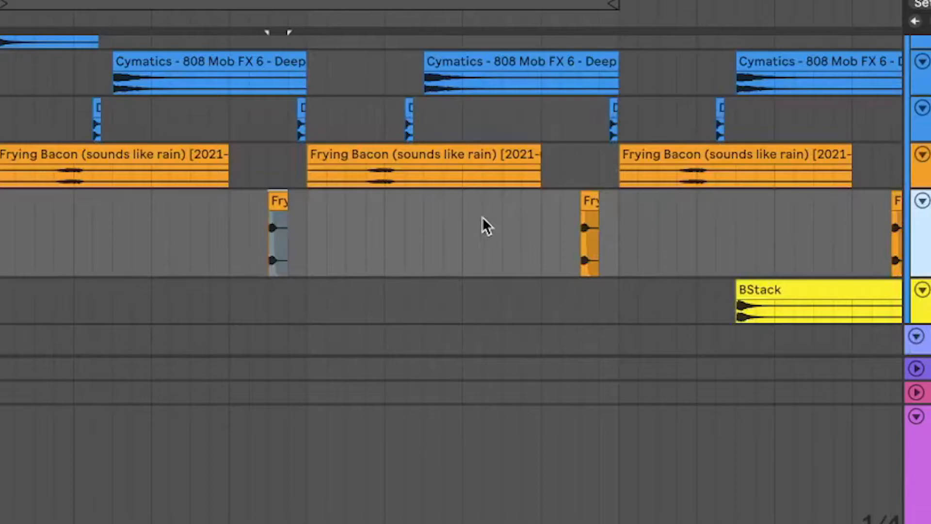
left_click(75, 170)
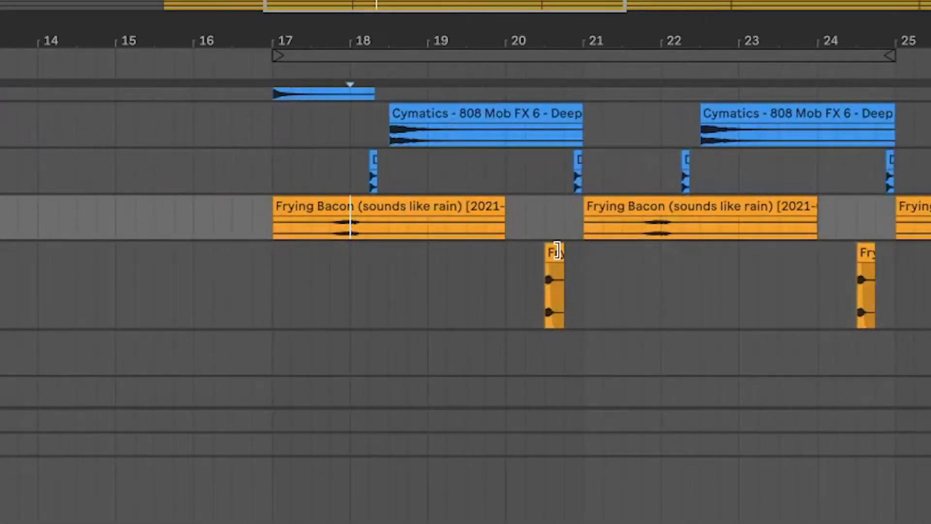
left_click(557, 250)
left_click_drag(197, 1, 58, 39)
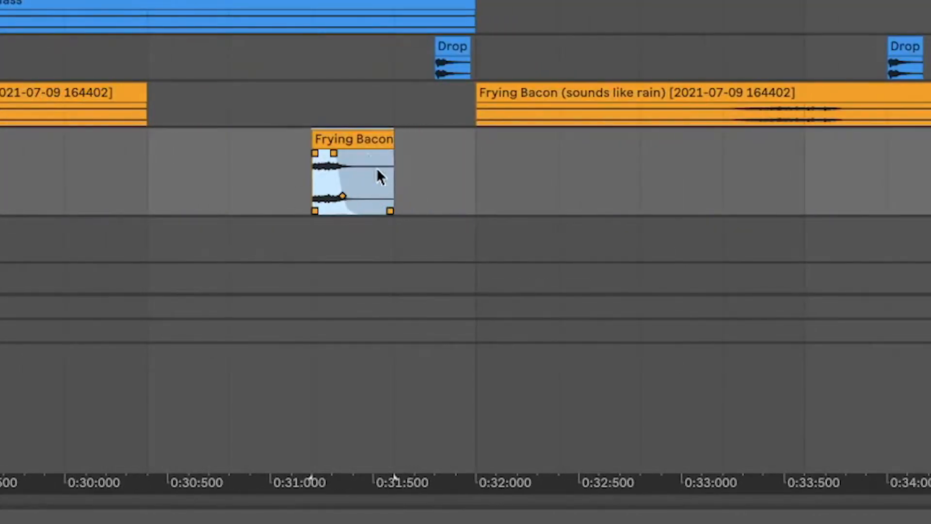
key("space")
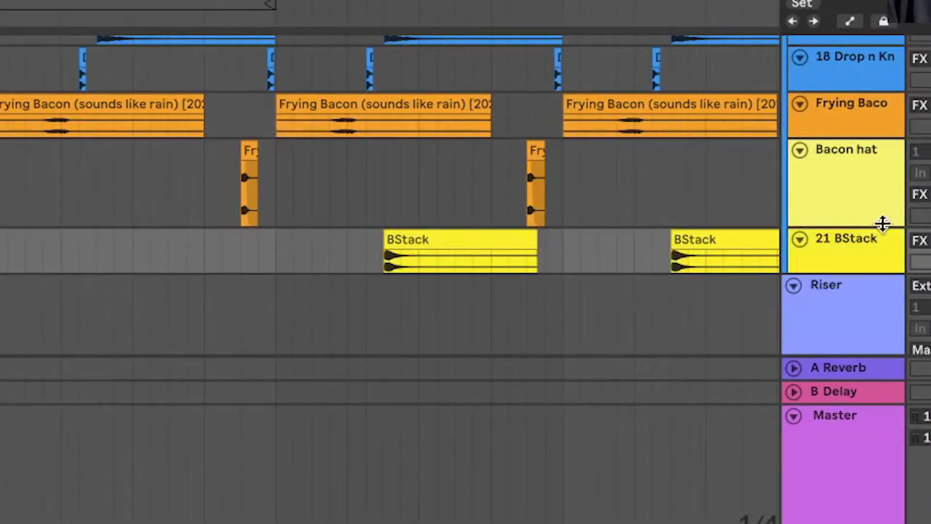
Select and audition the first BStack clip, and play the FX percussion together with the drum rack.
left_click(445, 249)
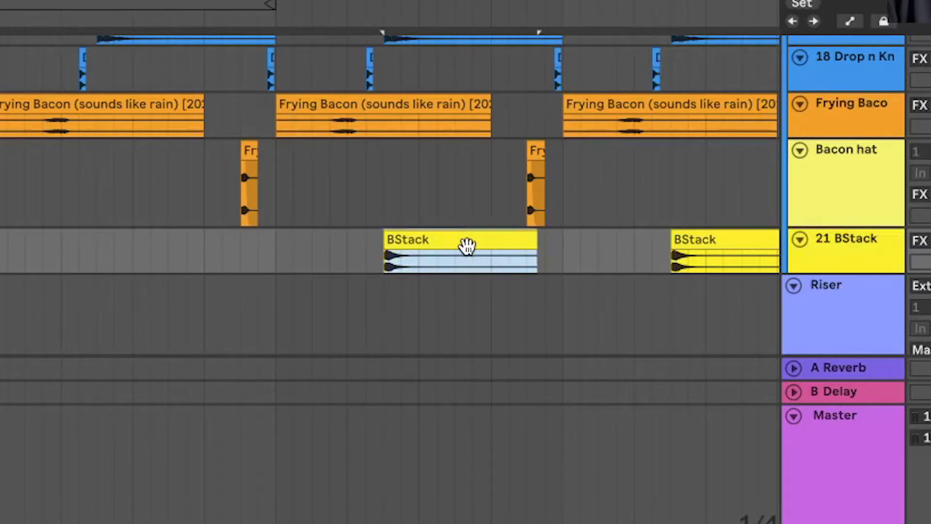
key("space")
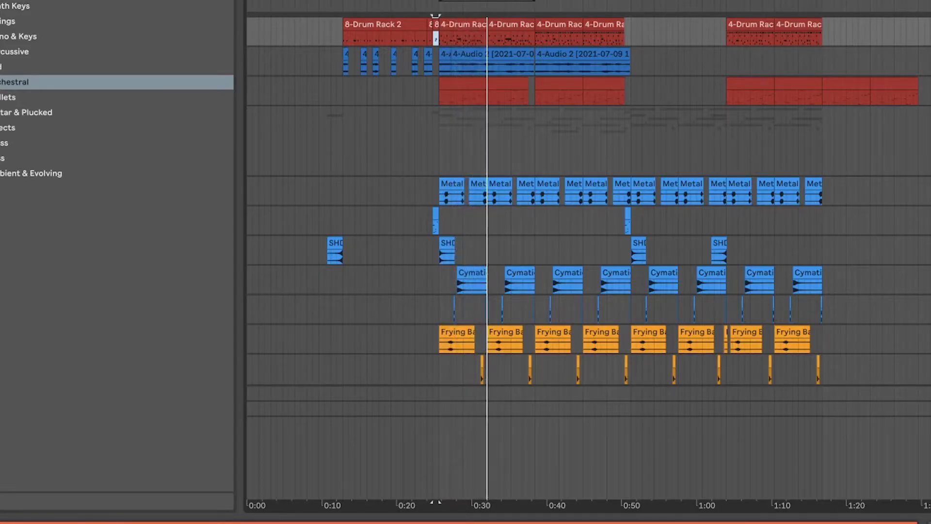
key("space")
key("space")
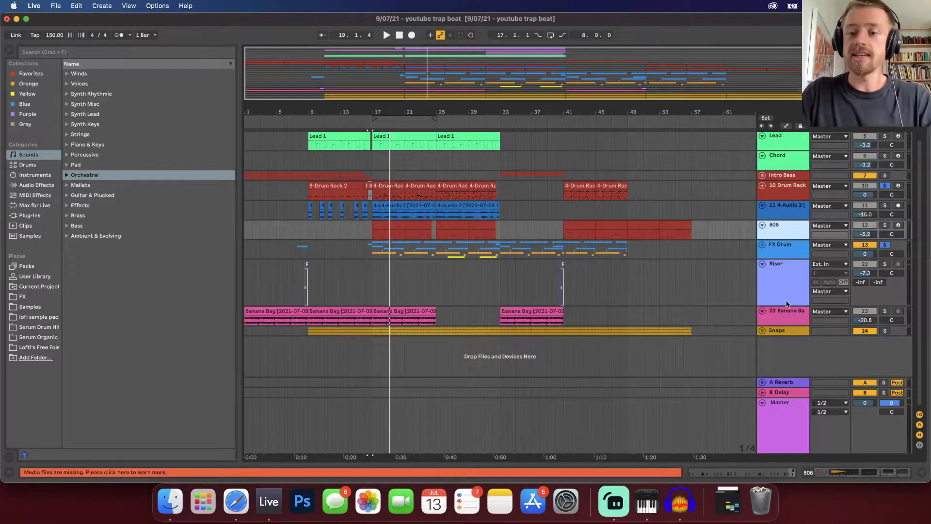
Show the 808 track's device chain, play the 808 part, and switch its rack's Hi chain back on.
left_click(833, 475)
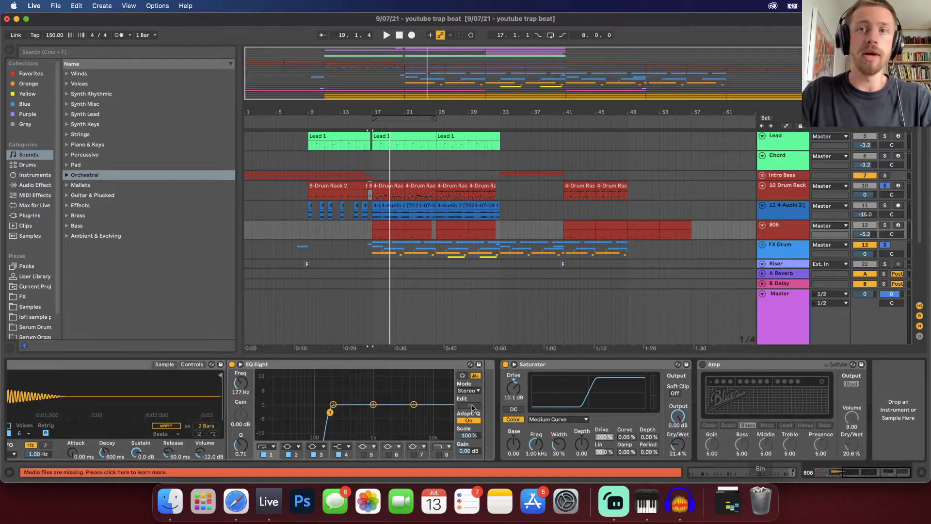
left_click_drag(871, 477, 820, 474)
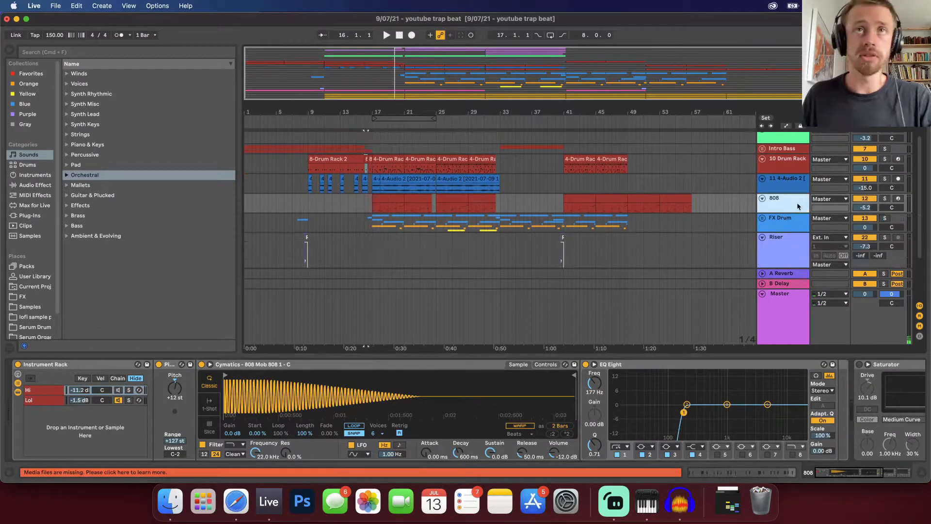
key("space")
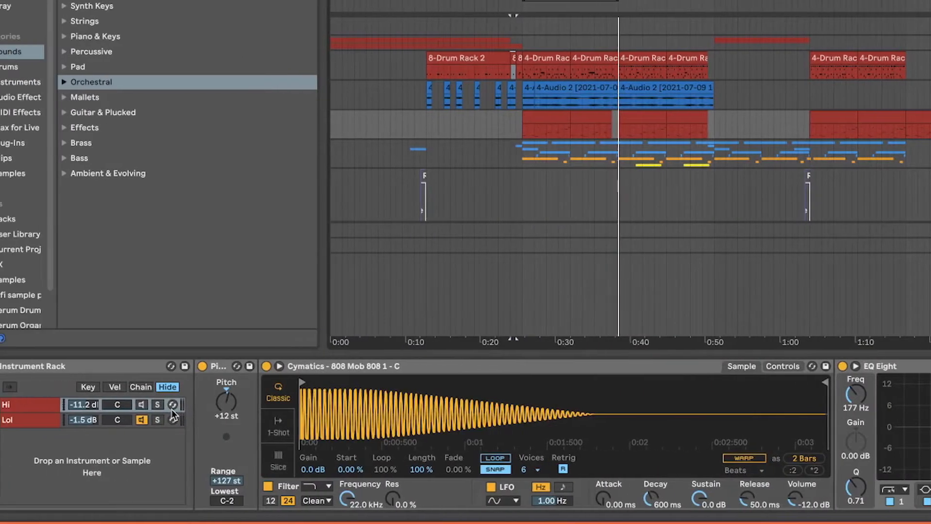
left_click(178, 406)
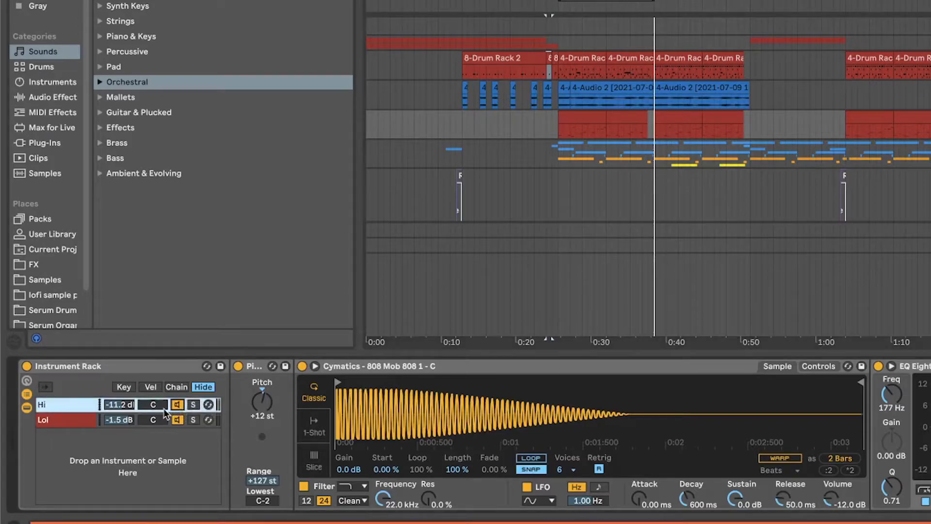
Compare the devices on the Hi and Lol chains of the 808's Instrument Rack, toggling the Hi chain's activator.
left_click(144, 367)
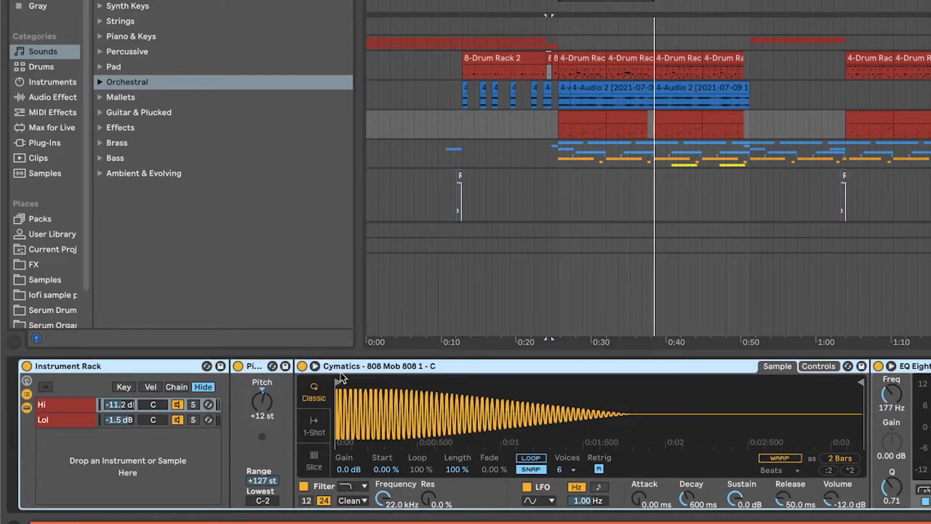
left_click(85, 408)
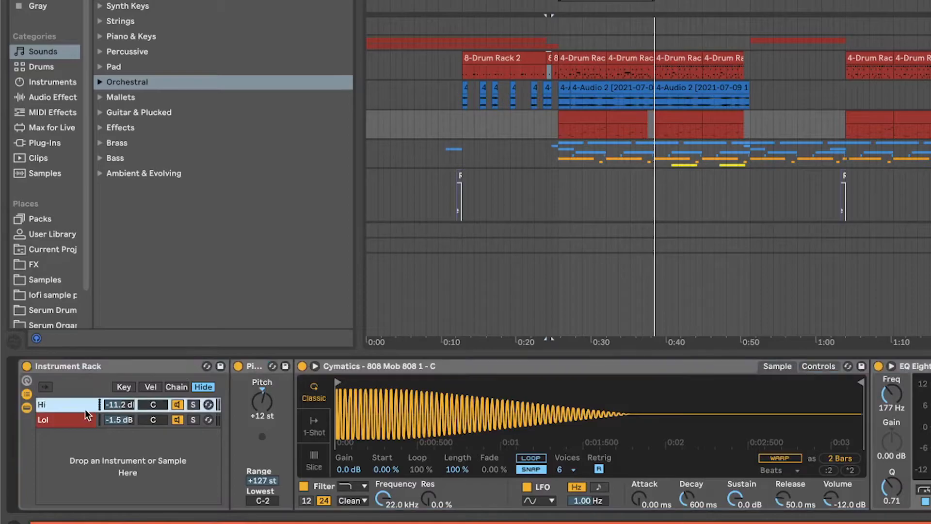
left_click(84, 419)
left_click(79, 404)
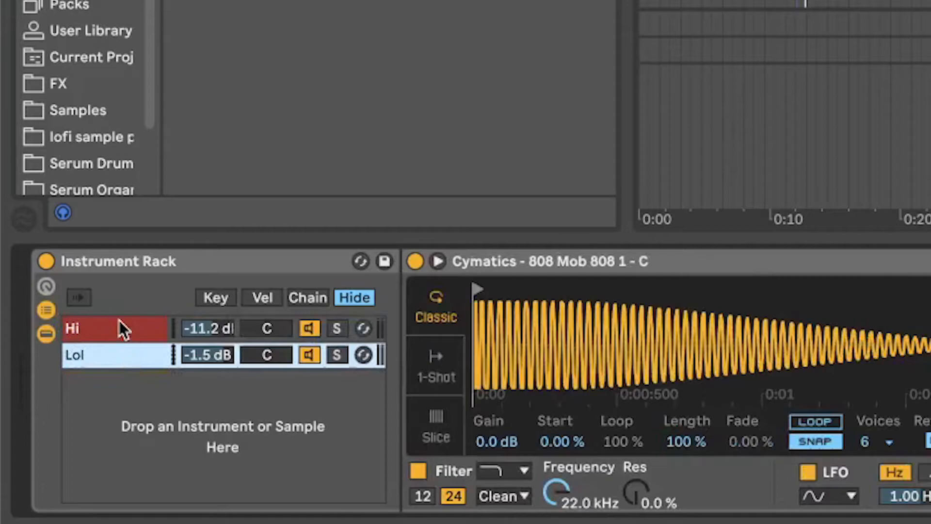
left_click(119, 328)
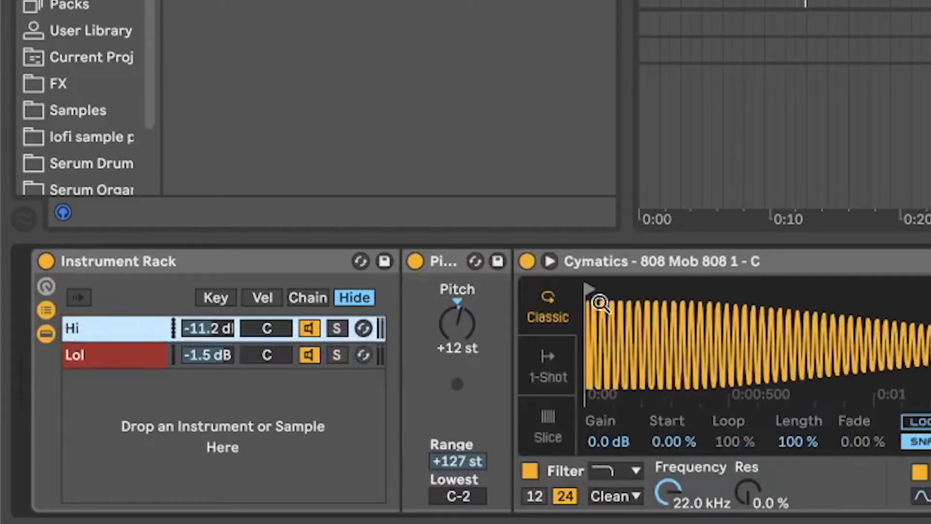
left_click(314, 325)
left_click(317, 326)
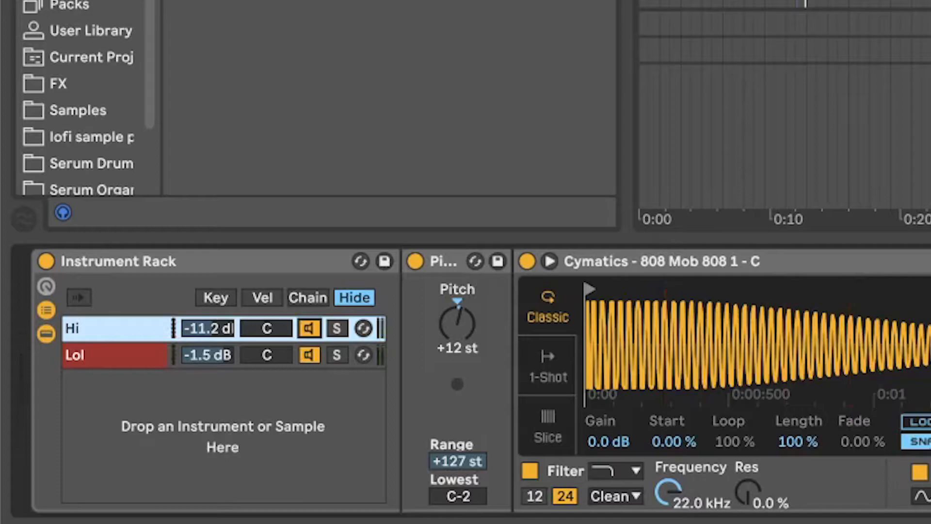
scroll(465, 378, "right", 15)
left_click(253, 261)
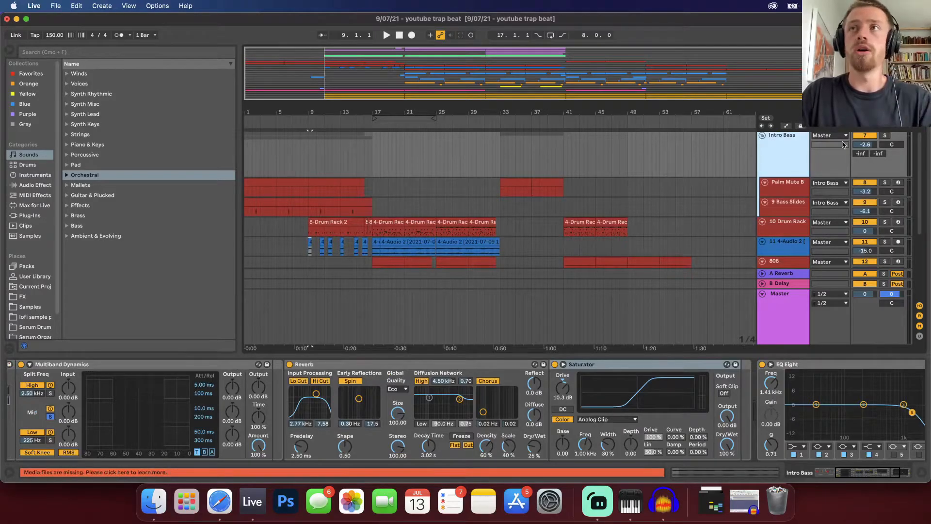
Solo the Intro Bass group and audition the Palm Mute bass clip from bar 1.
left_click(885, 136)
left_click(259, 182)
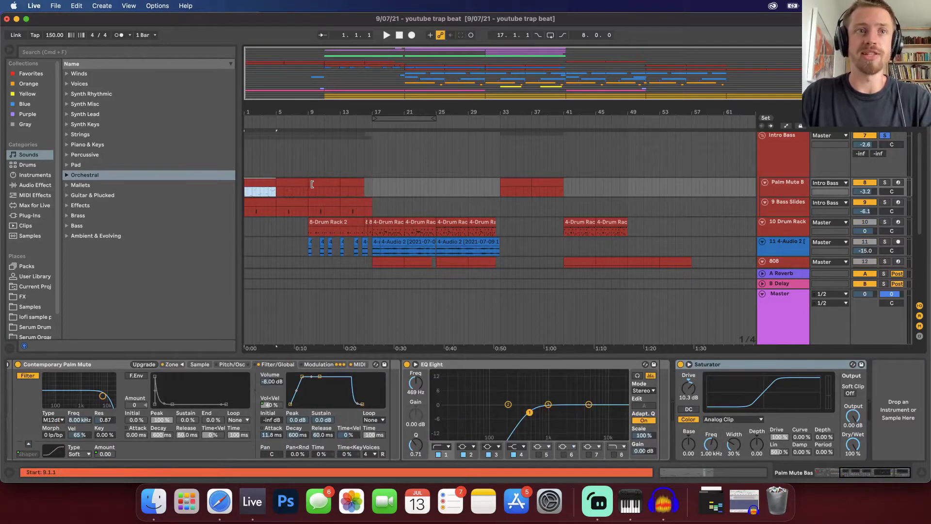
scroll(311, 188, "up", 2)
key("space")
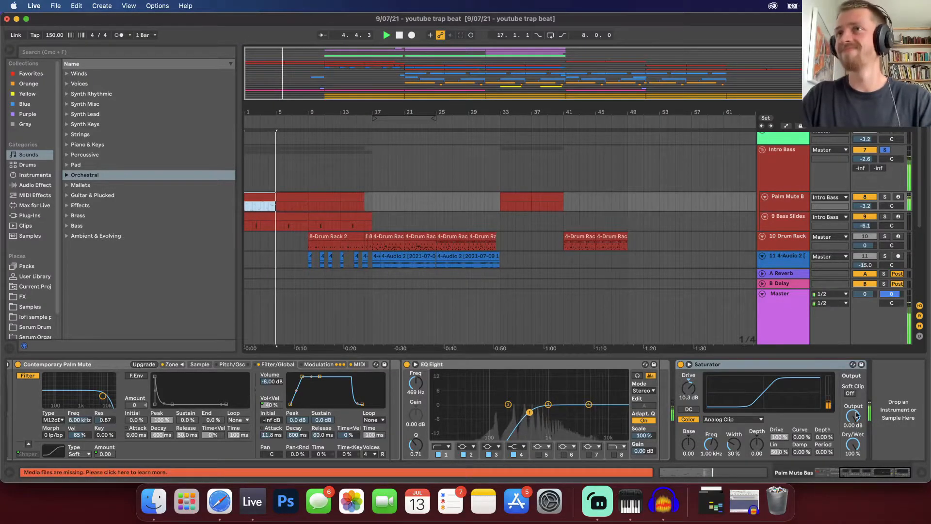
left_click(785, 228)
key("space")
Show the Bass Slides track's devices and examine the MIDI notes of its clip at bar 1.
left_click(782, 227)
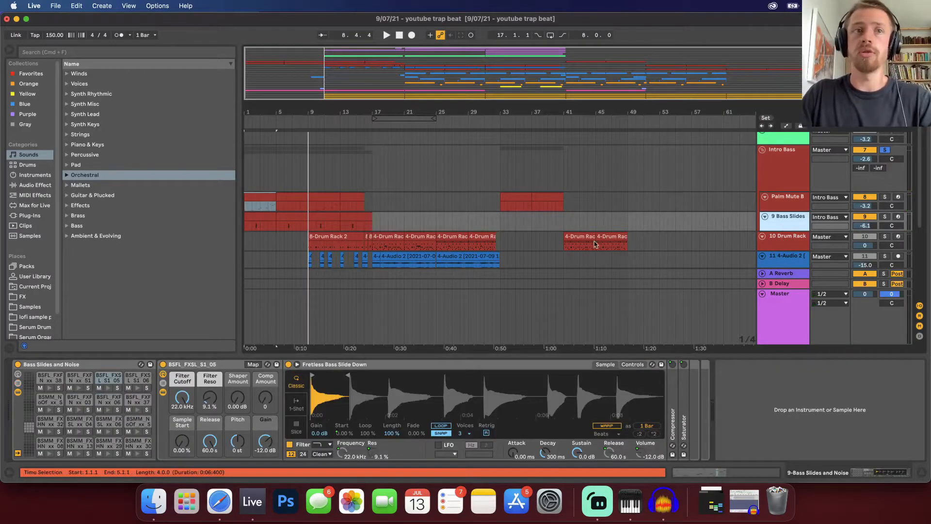
left_click(320, 217)
left_click(291, 218)
left_click(259, 217)
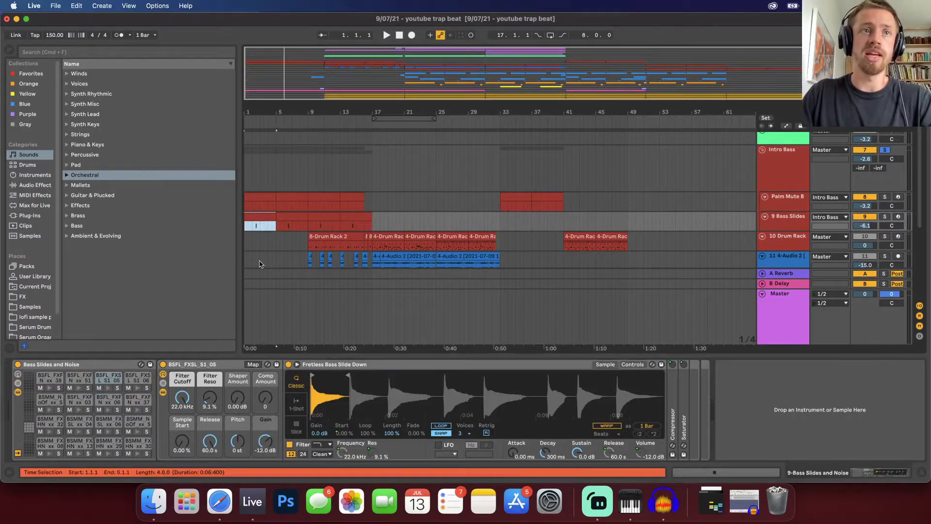
double_click(263, 219)
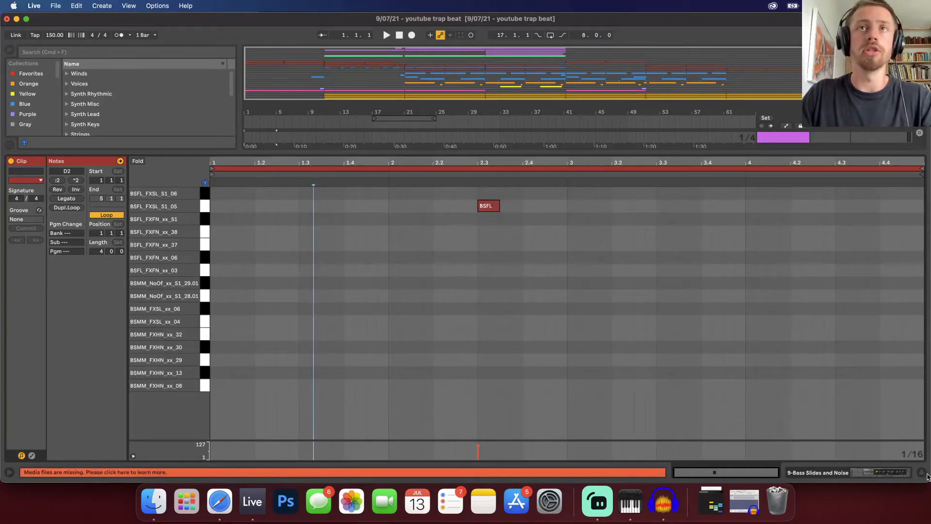
left_click(924, 474)
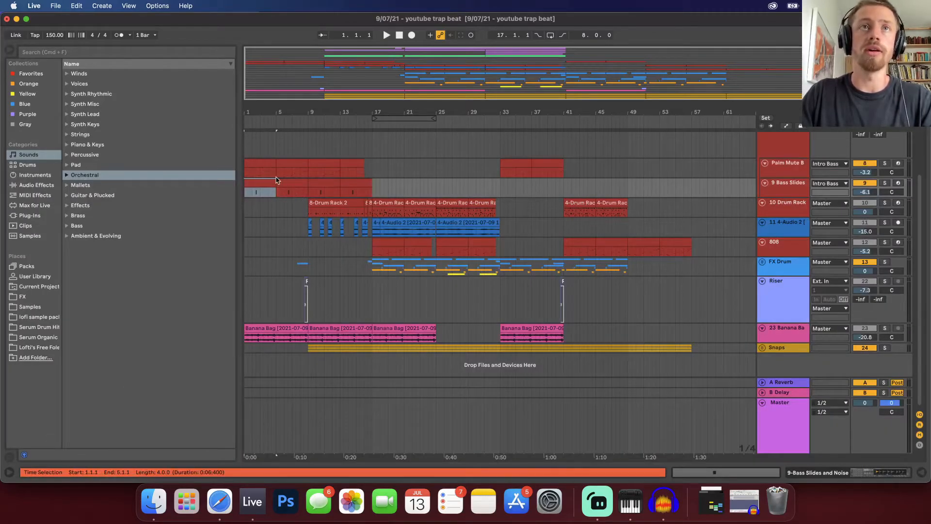
Show the devices of the Palm Mute bass track, followed by the Intro Bass group's Audio Effect Racks.
left_click(260, 191)
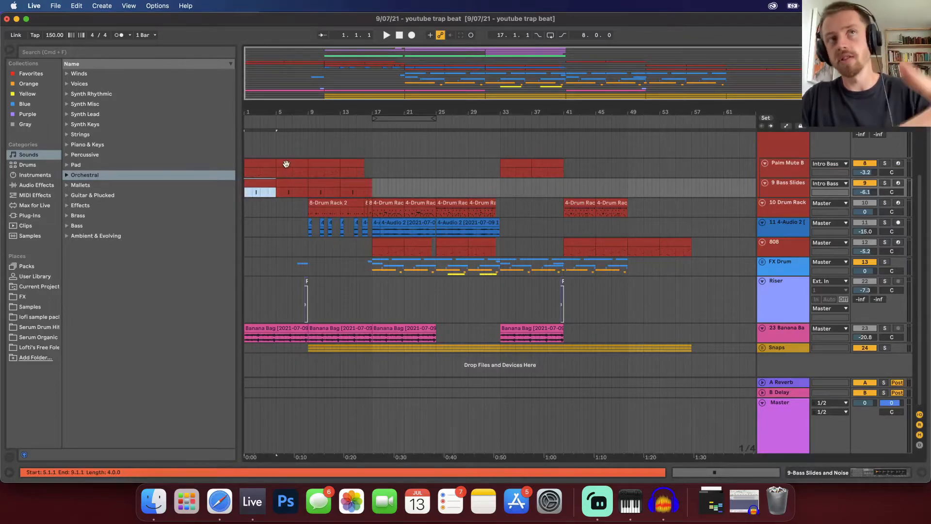
left_click(267, 163)
key("shift+Tab")
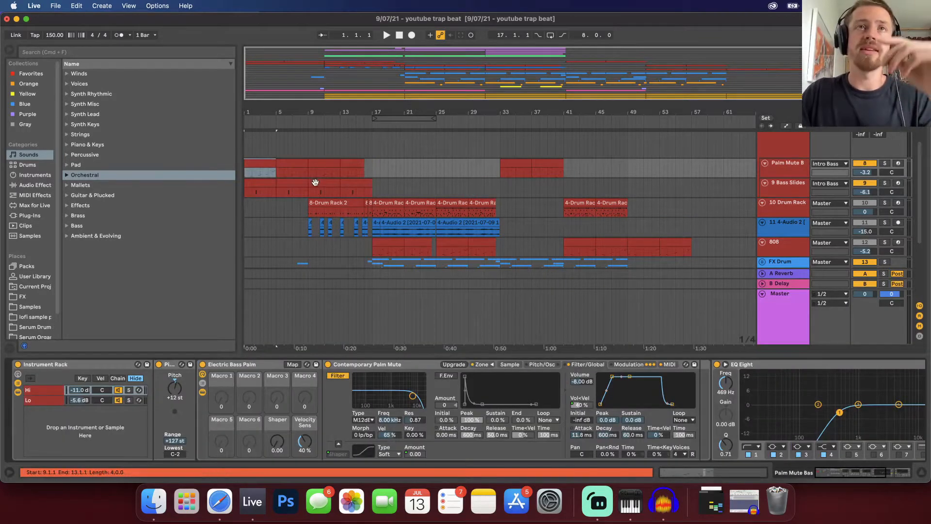
left_click(792, 146)
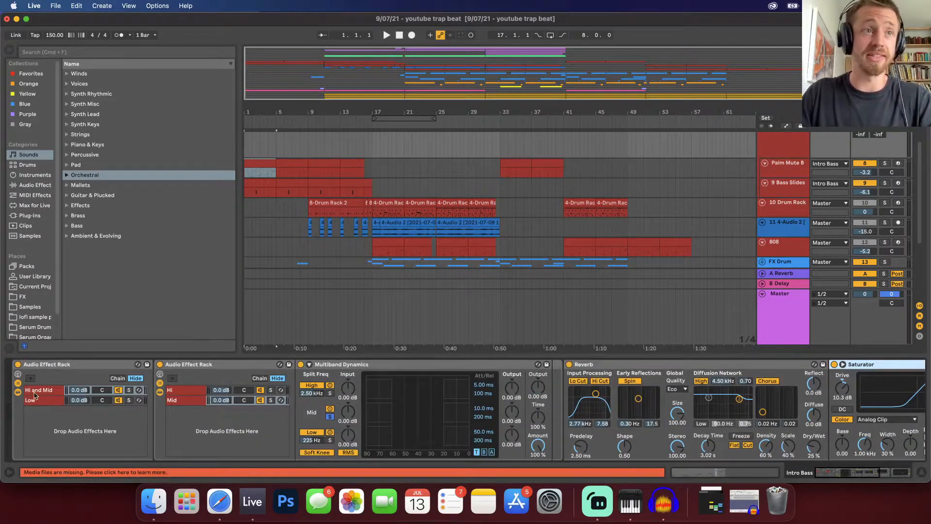
Audition the Intro Bass group with its first Audio Effect Rack bypassed, and switch the rack back on.
left_click(18, 364)
key("space")
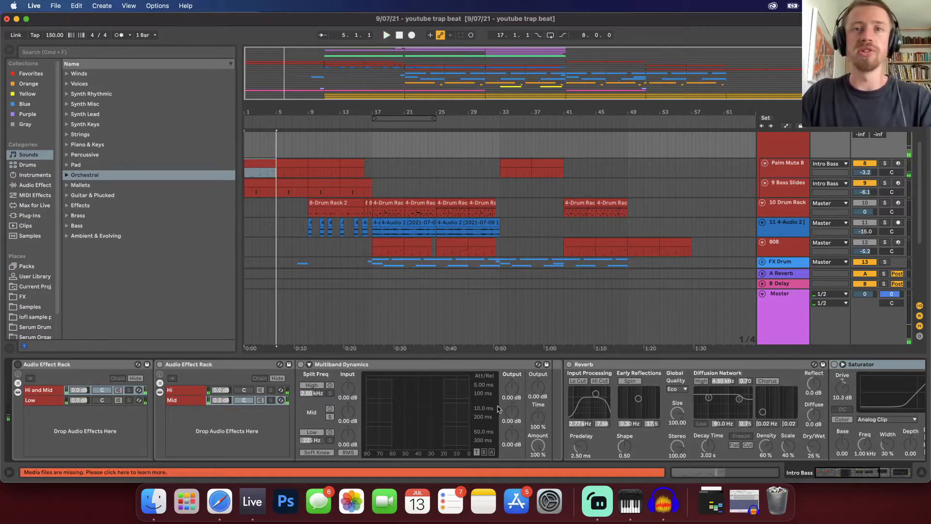
left_click(17, 365)
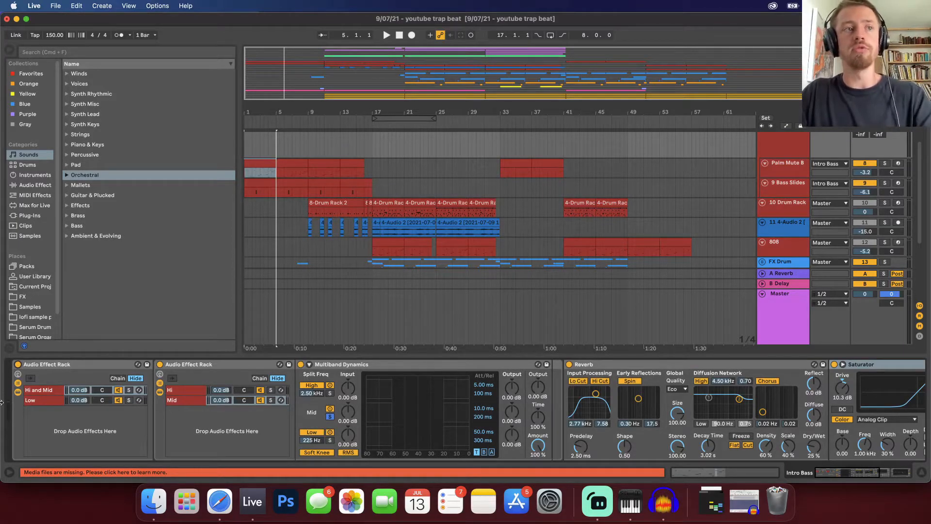
Compare the devices on the Hi and Mid and Low chains of the Intro Bass group's first Audio Effect Rack.
left_click(49, 400)
left_click(44, 391)
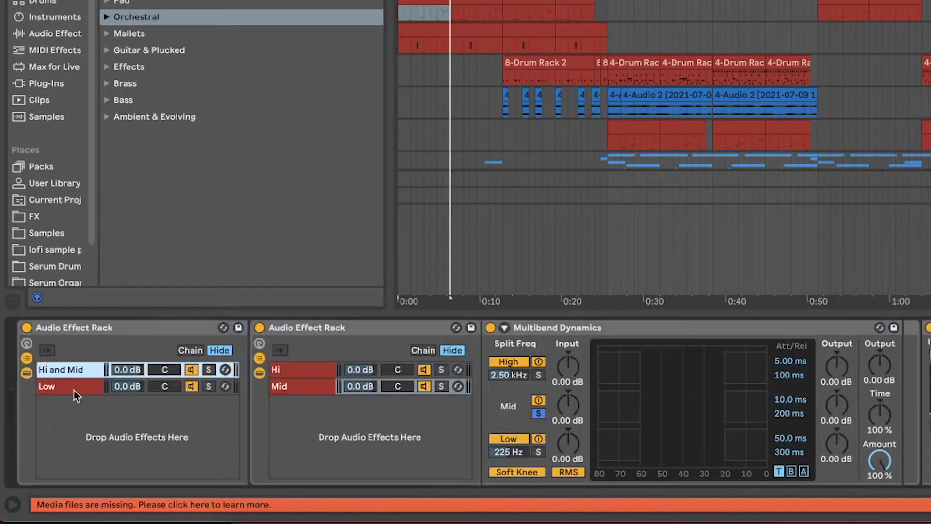
left_click(74, 390)
left_click(82, 371)
left_click(80, 387)
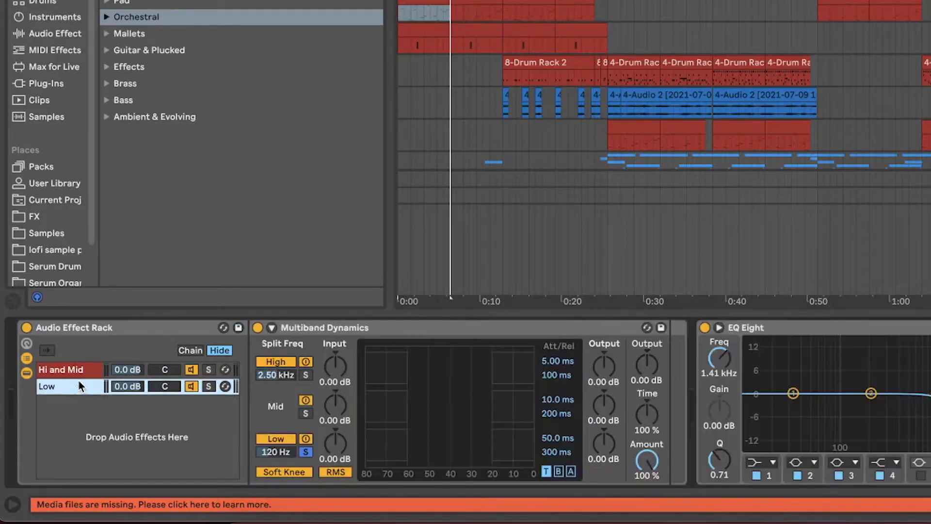
Examine the nested Audio Effect Rack's Hi and Mid chains, including their Multiband Dynamics and the Reverb.
left_click(358, 322)
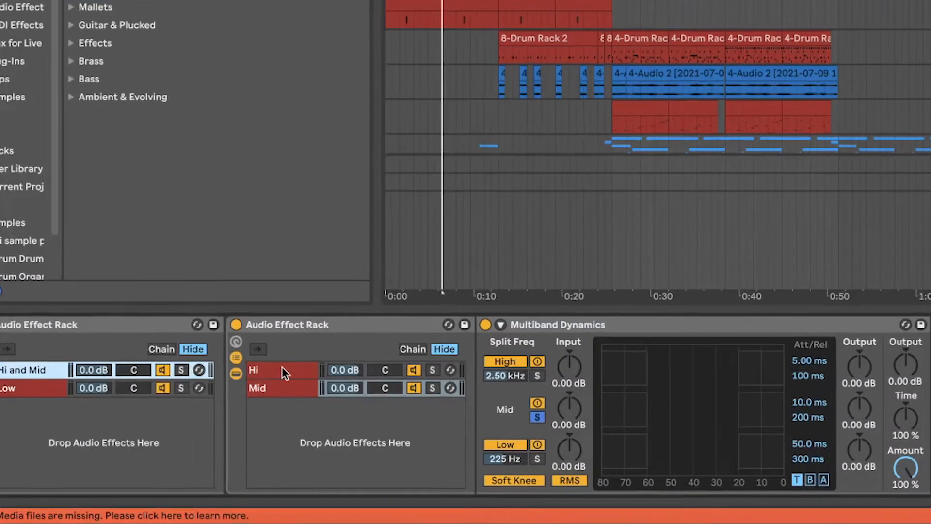
left_click(306, 372)
left_click(306, 386)
left_click(307, 375)
left_click(133, 364)
left_click(161, 346)
left_click(517, 277)
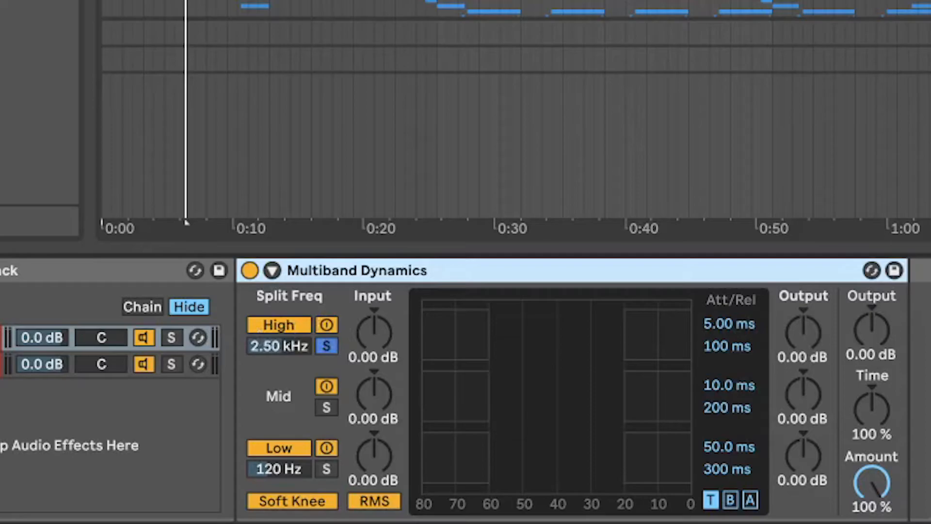
left_click(2, 365)
left_click(121, 333)
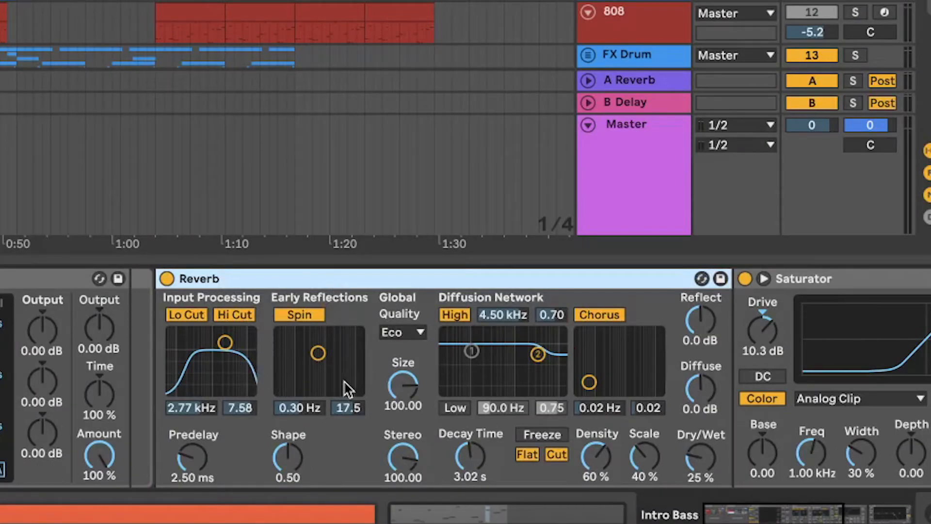
Play the Intro Bass and compare its sound with the Saturator bypassed and active.
left_click_drag(720, 517, 755, 517)
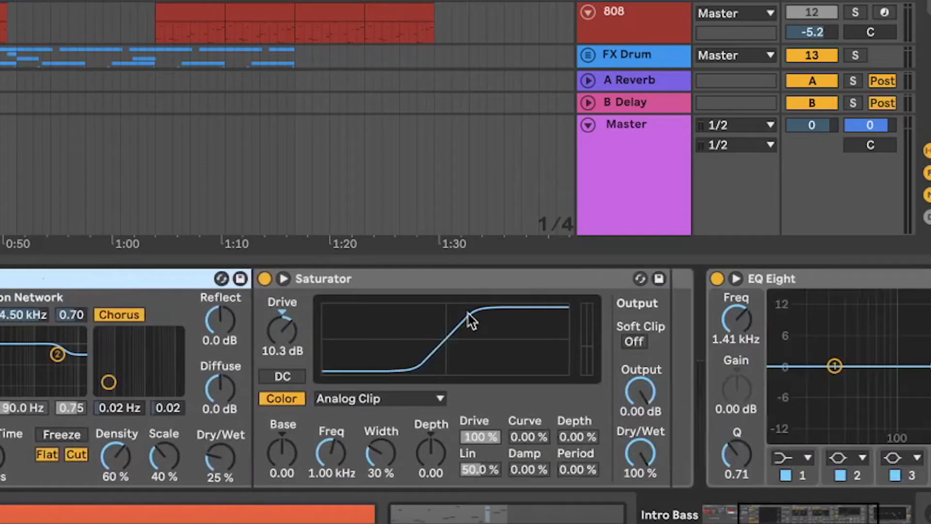
left_click(443, 281)
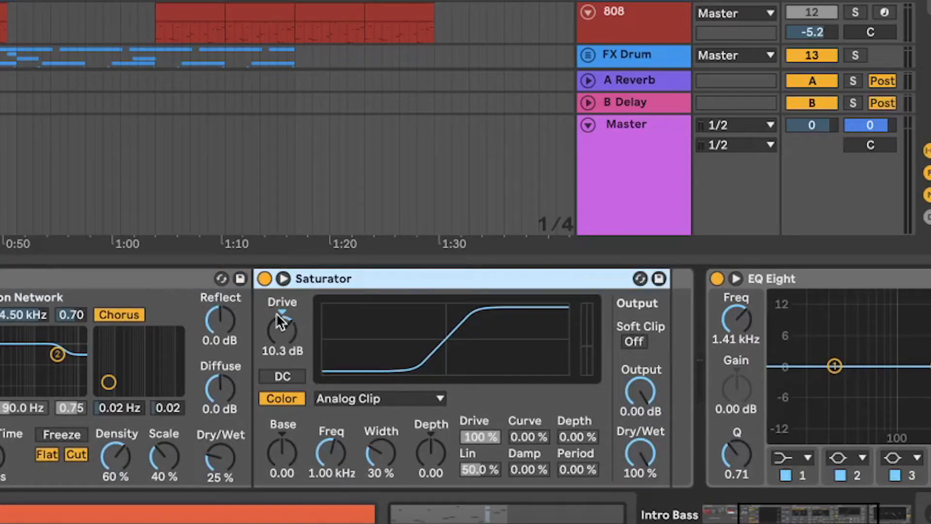
key("space")
left_click(265, 278)
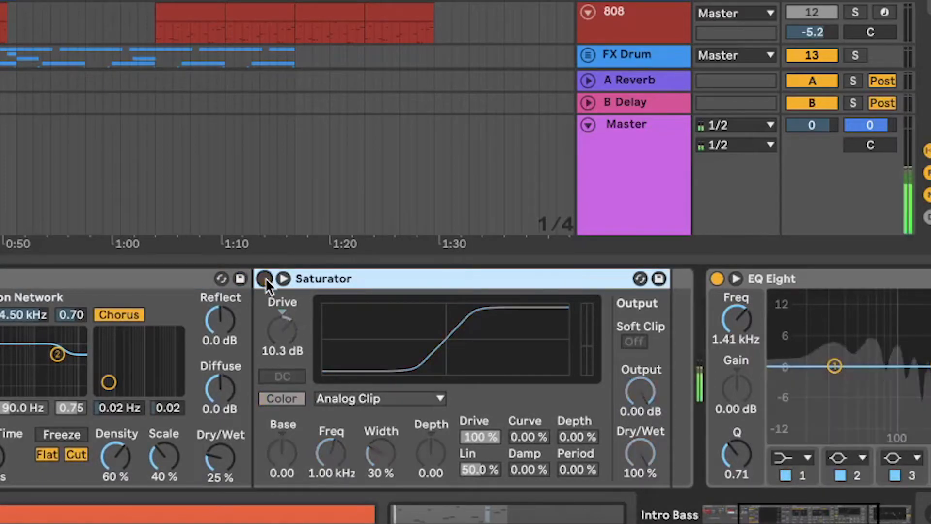
left_click(265, 278)
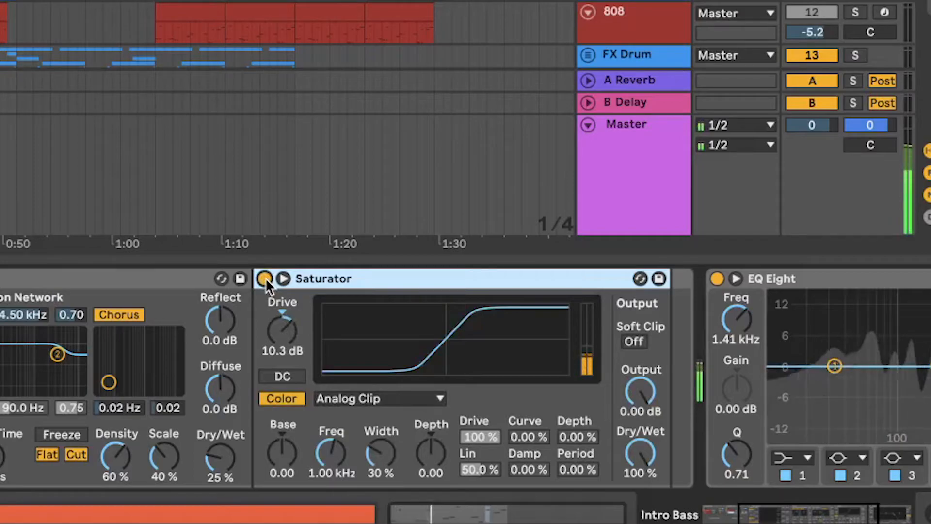
left_click(265, 278)
left_click(265, 278)
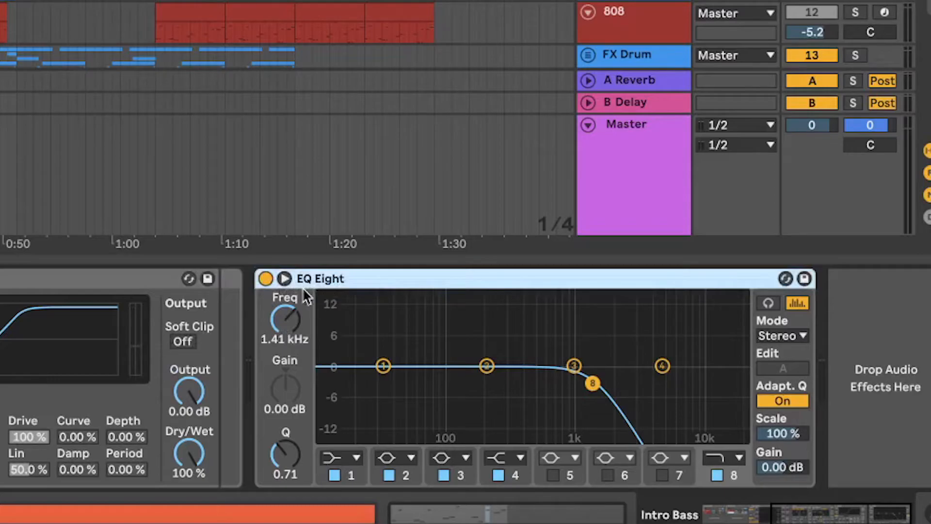
Play the Intro Bass with its final EQ Eight bypassed, and switch the EQ back on for comparison.
left_click(266, 279)
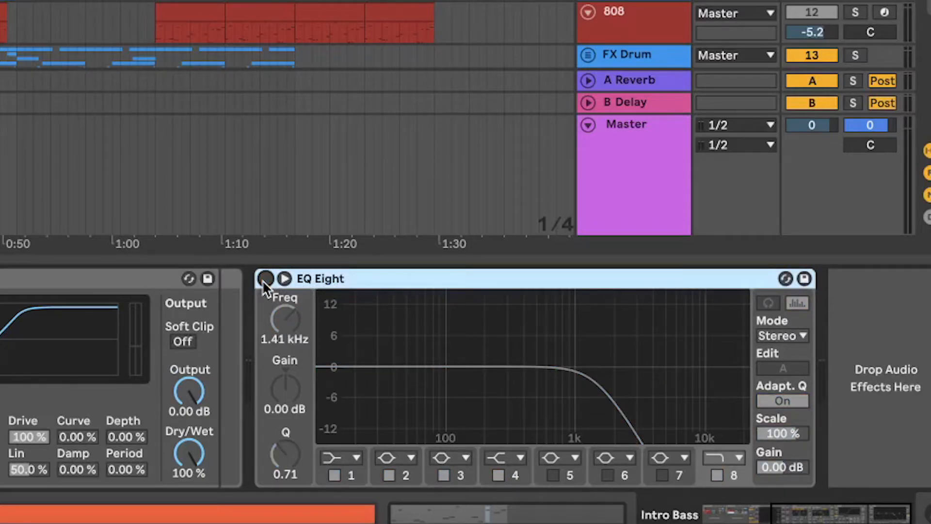
key("space")
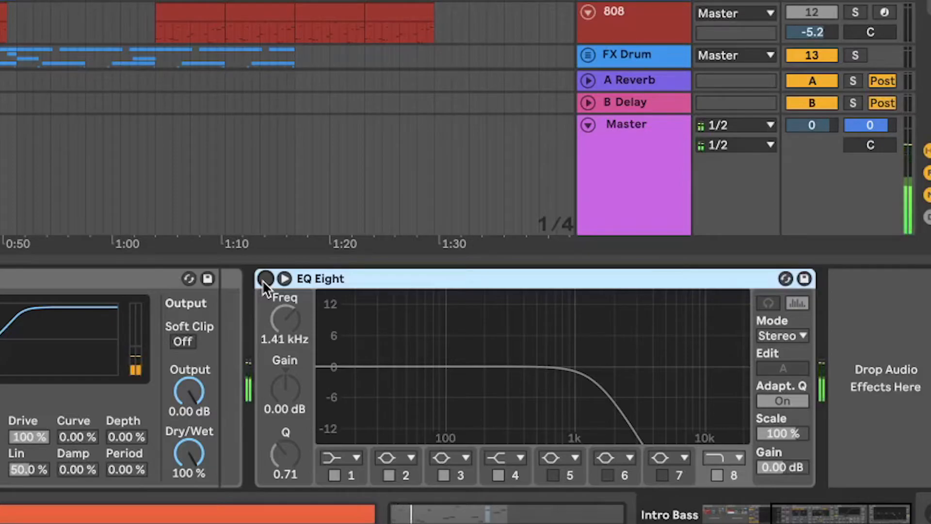
left_click(266, 279)
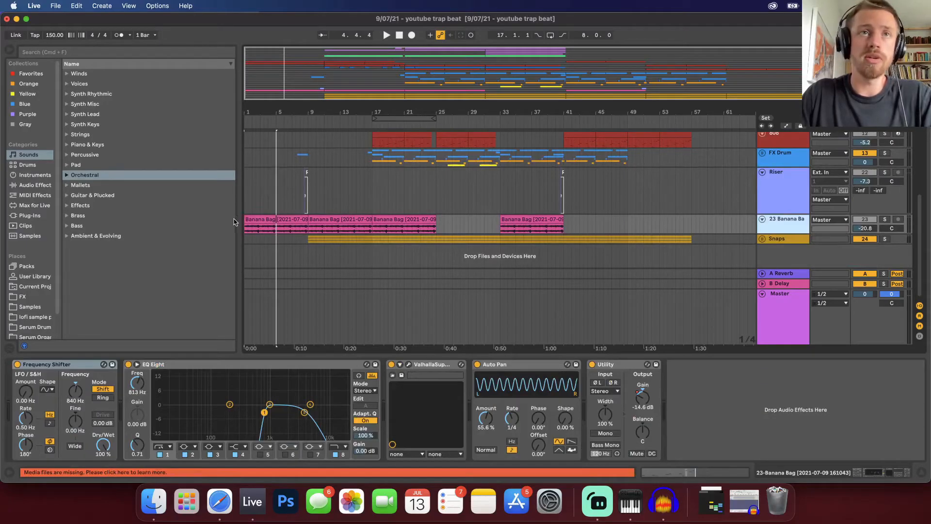
Select the Banana Bag clip at bar 1 and examine its track's Frequency Shifter, EQ Eight and Valhalla devices.
left_click(259, 226)
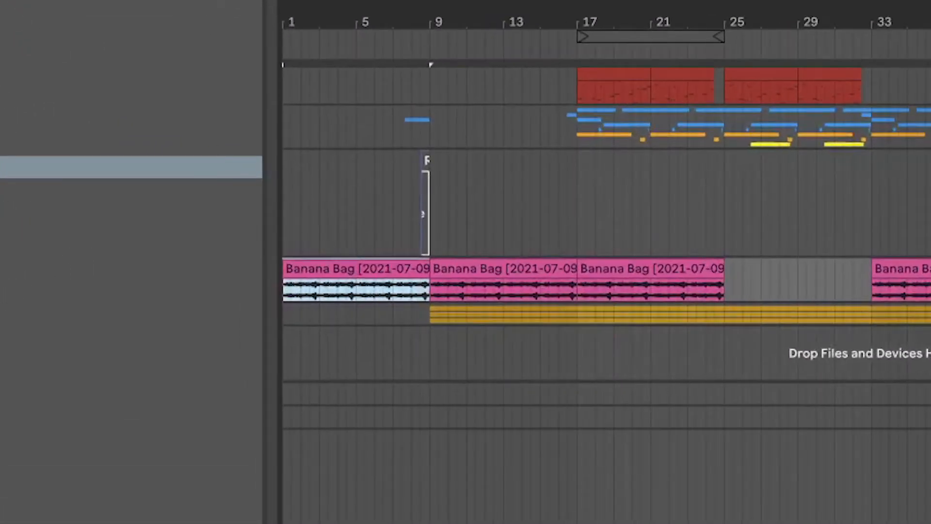
scroll(606, 214, "up", 6)
scroll(606, 214, "down", 5)
scroll(606, 214, "up", 5)
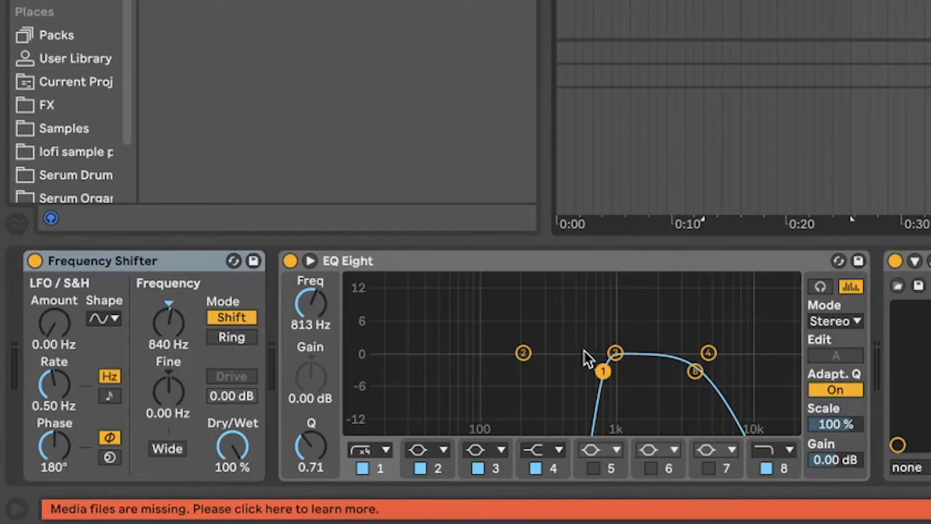
left_click(694, 371)
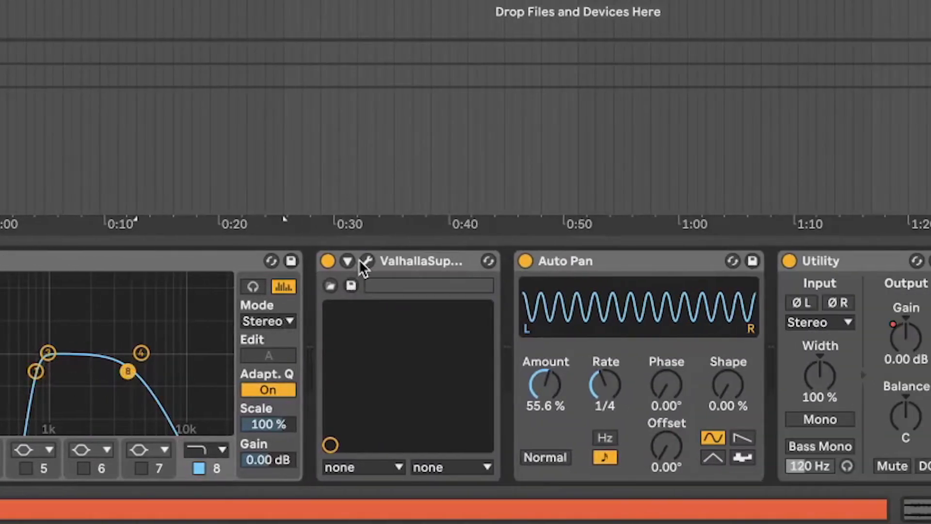
left_click(409, 269)
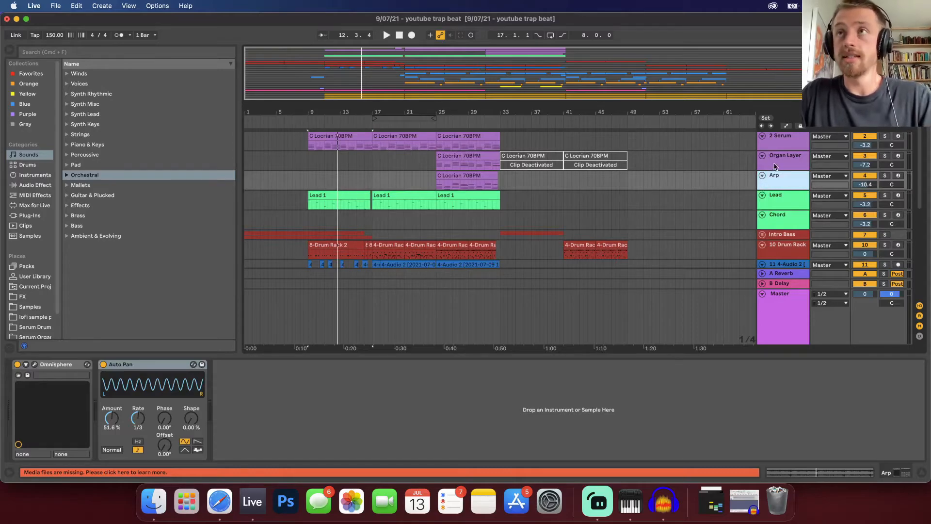
Show the devices of the Organ Layer and 2 Serum tracks, and solo both tracks.
left_click(774, 166)
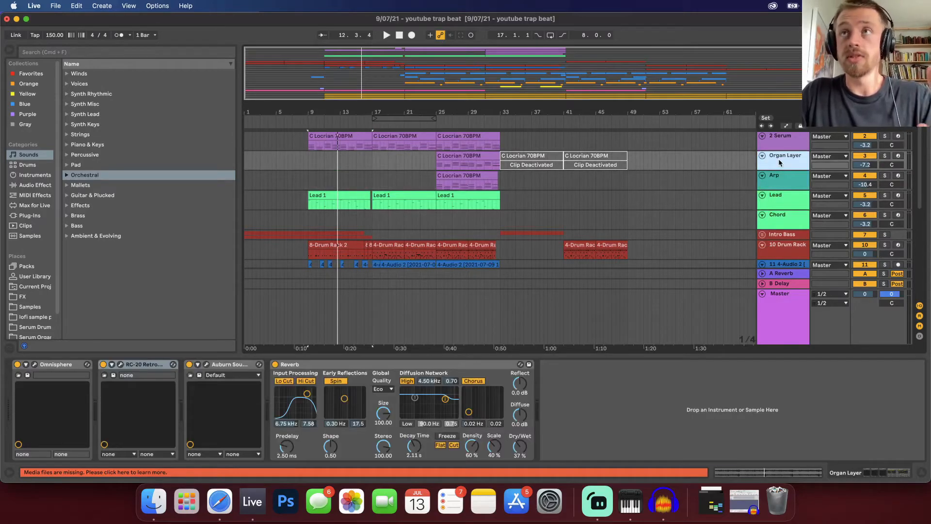
left_click(788, 149)
left_click(885, 137)
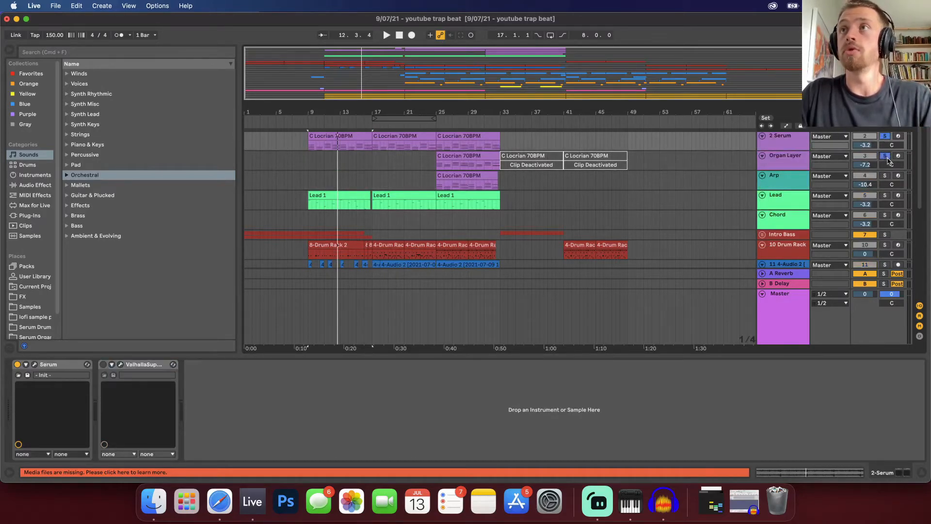
Audition the Arp track in solo from bar 25, followed by the same section with all tracks playing.
left_click(793, 186)
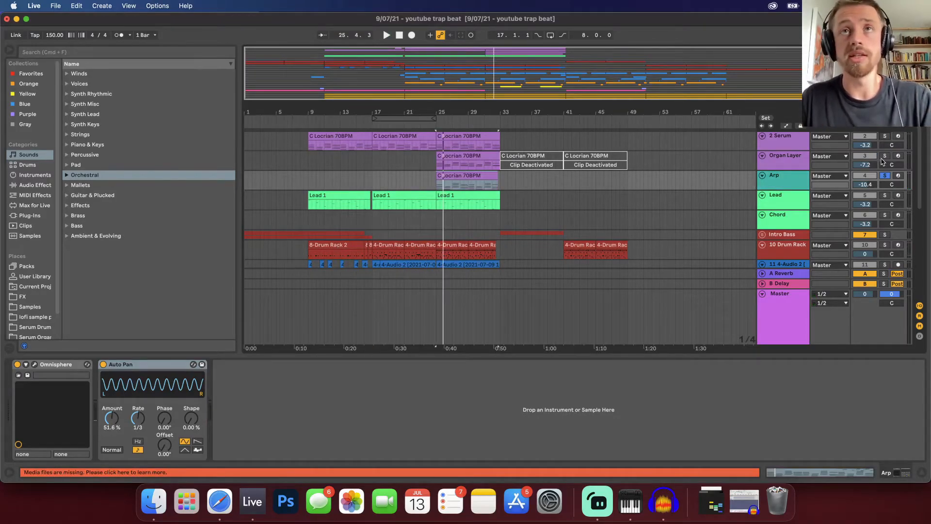
key("space")
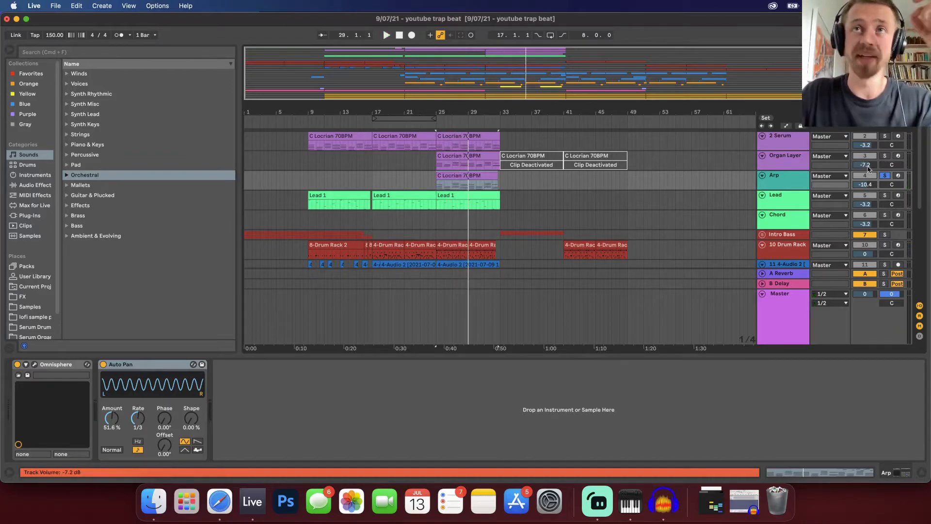
left_click(884, 176)
key("space")
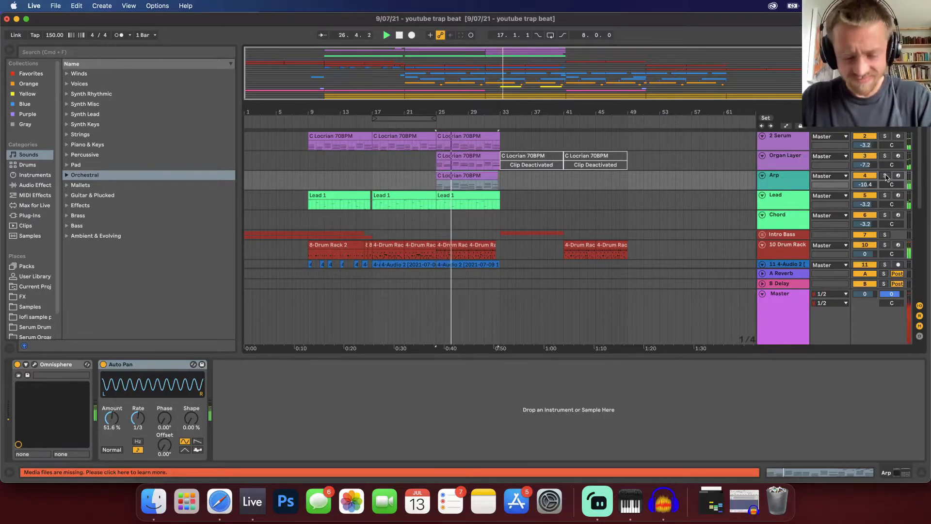
Solo the Organ Layer track and select its clip at bar 25 for playback.
left_click(885, 156)
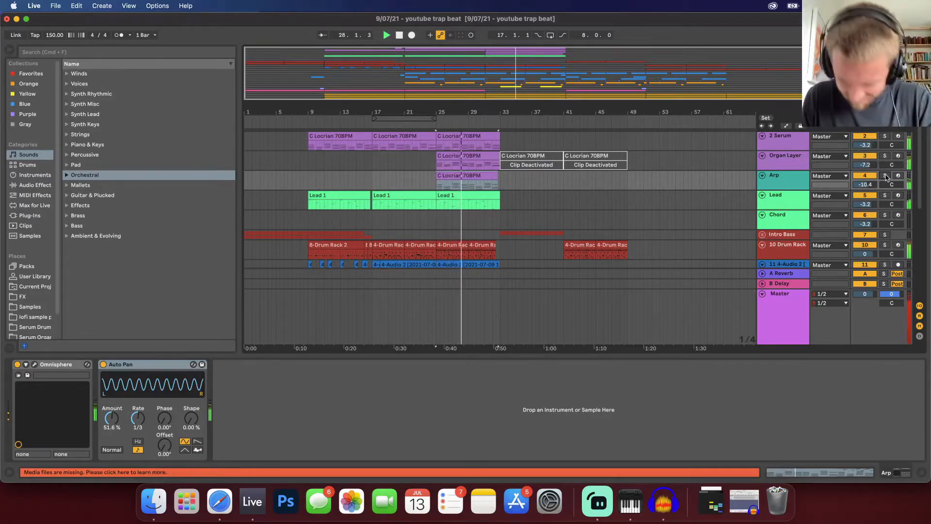
key("space")
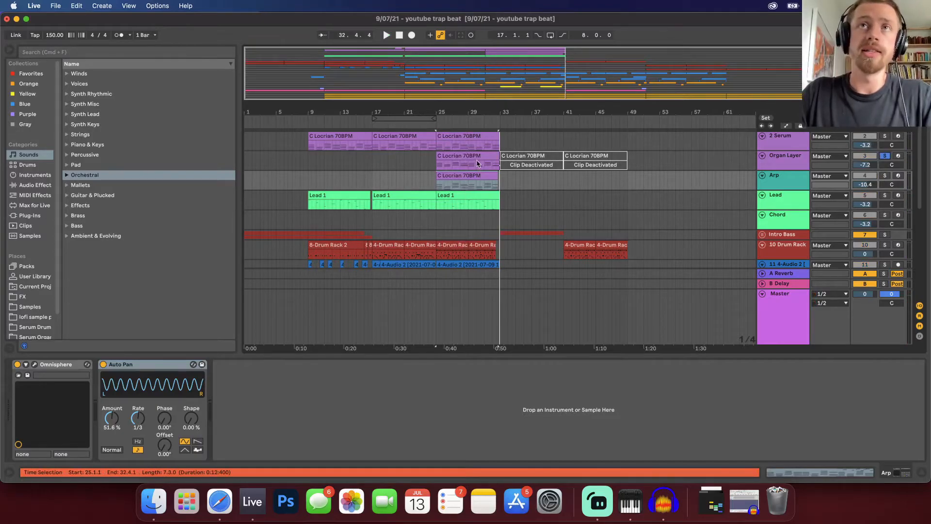
left_click(478, 163)
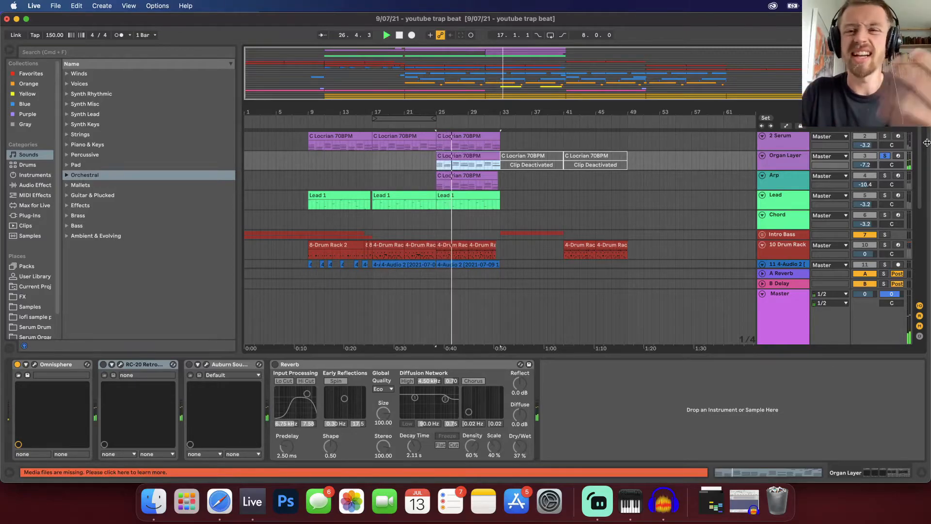
Solo 2 Serum alongside the Organ Layer and compare the chords with and without the organ.
left_click(884, 136)
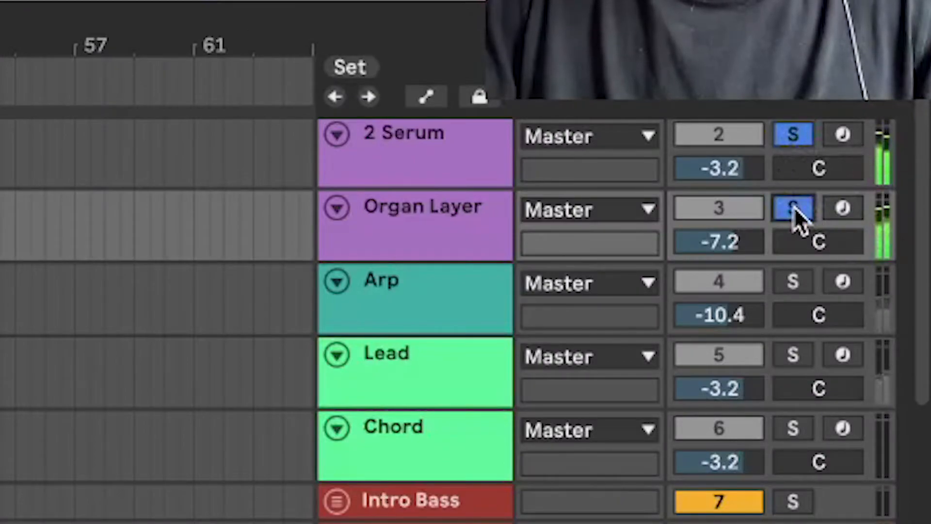
left_click(793, 208)
left_click(794, 209)
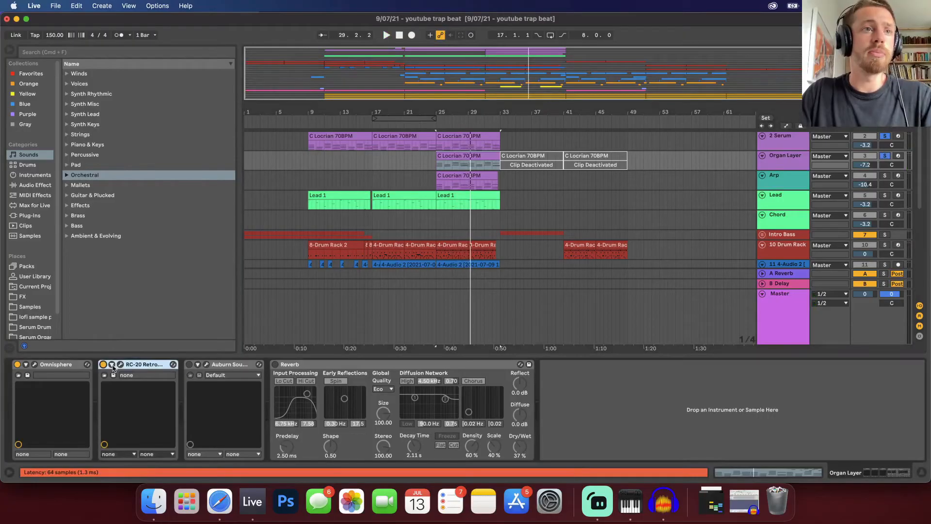
Open the Organ Layer's RC-20 Retro Color plug-in to examine its settings, and inspect the track's Reverb.
left_click(121, 364)
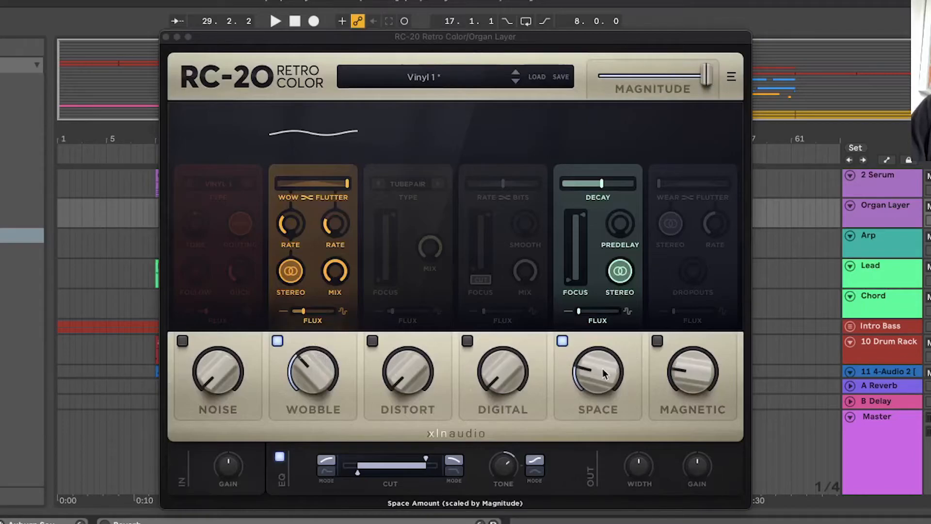
key("space")
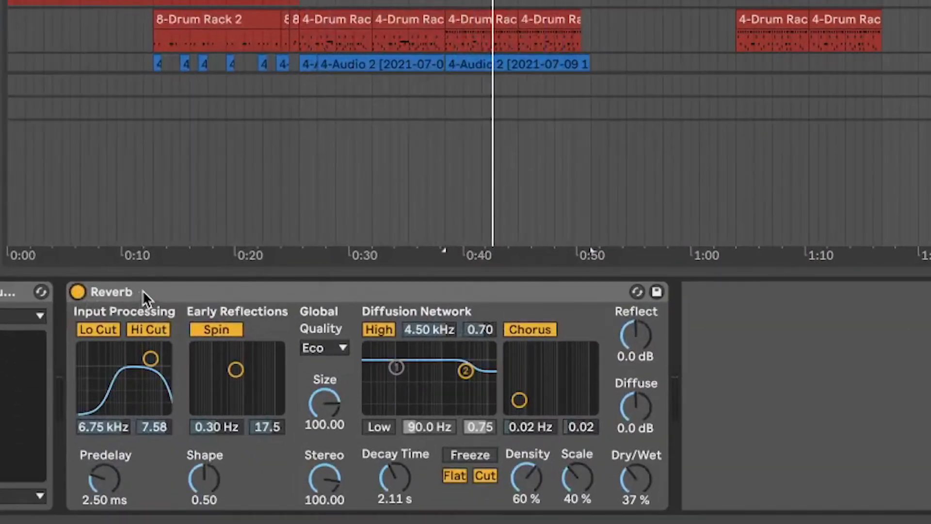
left_click(158, 294)
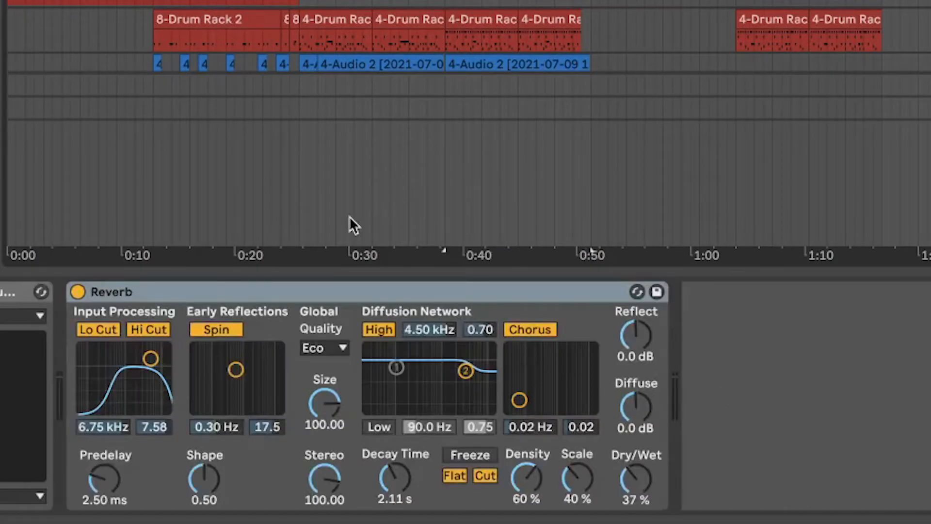
left_click(292, 291)
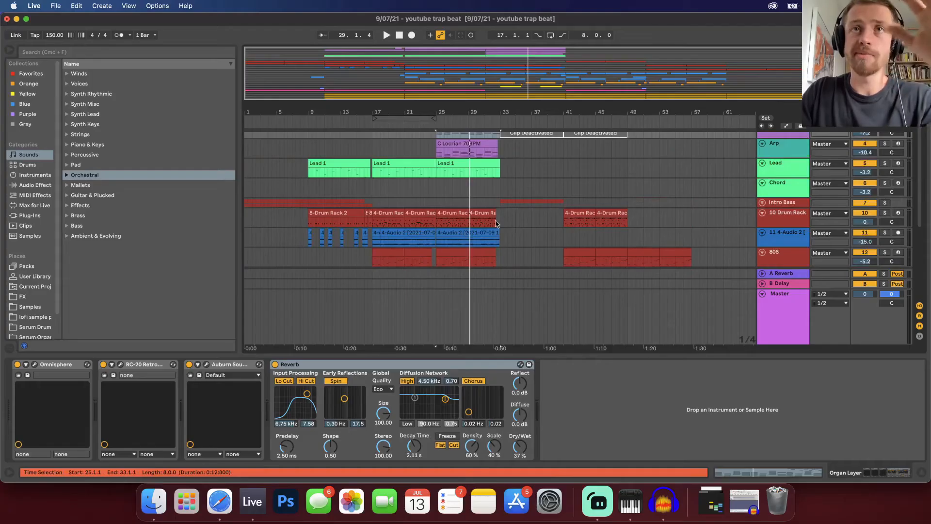
Select the 808 clip at bar 17 and show the 808 track's devices.
scroll(487, 226, "down", 4)
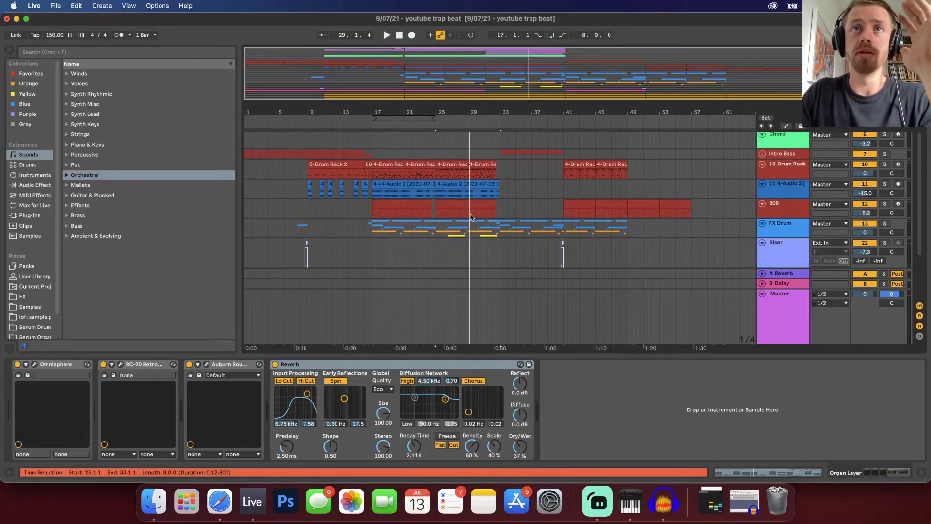
left_click(447, 207)
left_click(388, 205)
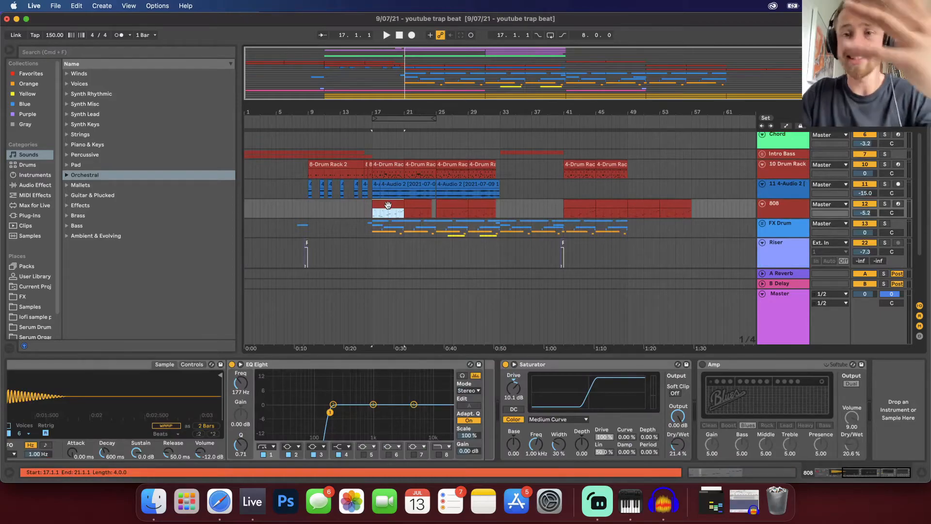
Unfold the FX Drum group and select the Open Hat FX clip that ends at bar 9.
scroll(315, 217, "down", 1)
scroll(336, 212, "down", 2)
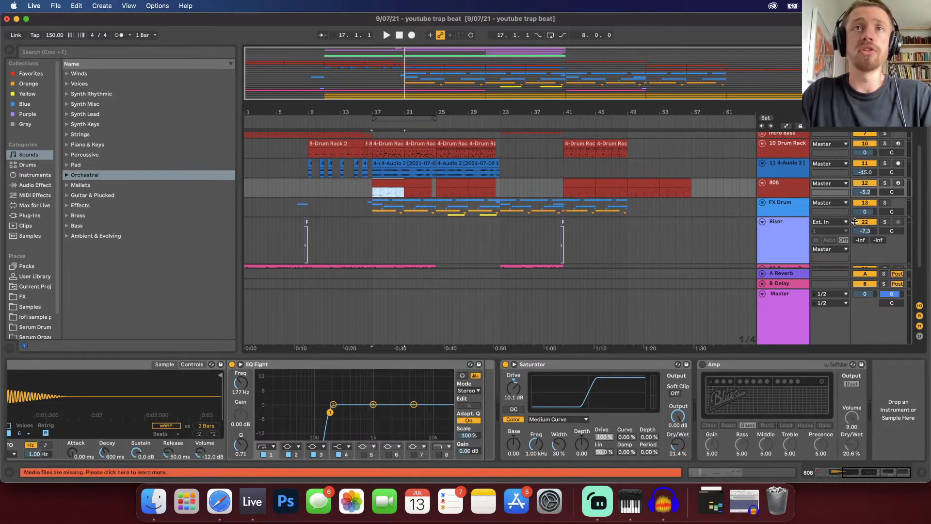
left_click(763, 203)
scroll(364, 199, "down", 4)
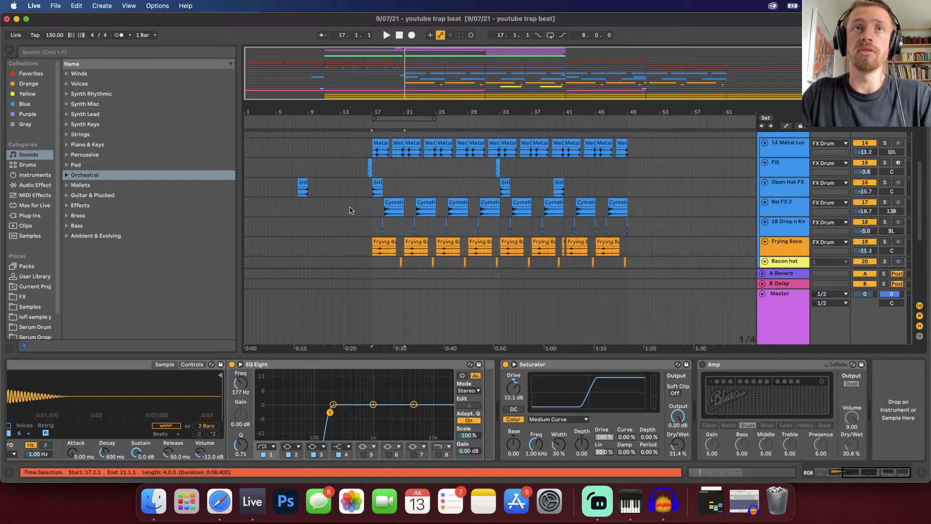
left_click(305, 180)
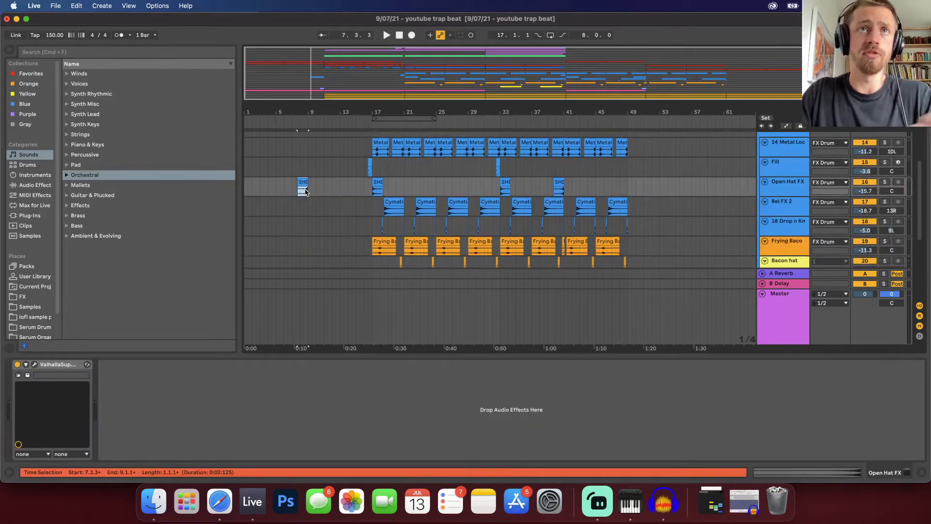
Select the Banana Bag clip at bar 9 to inspect its devices, and display the volume automation across the track's clips.
scroll(309, 191, "down", 5)
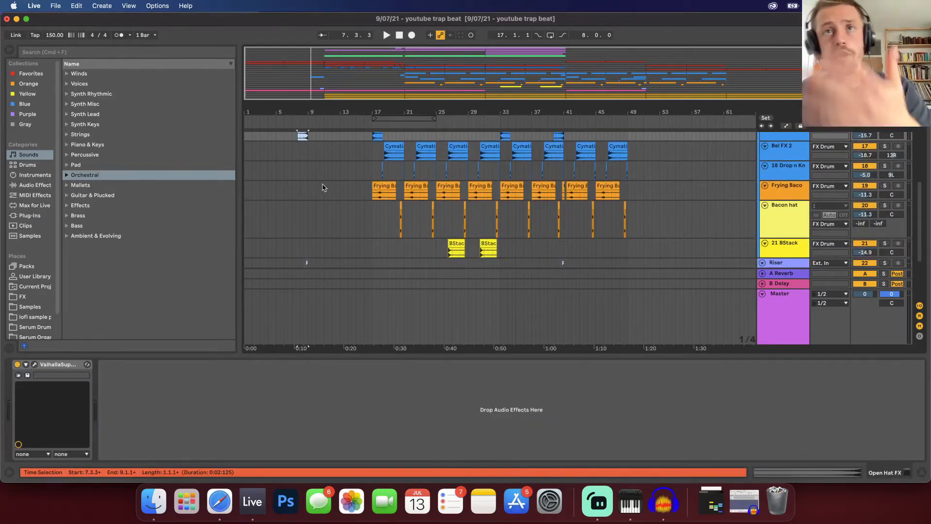
scroll(324, 188, "down", 6)
scroll(351, 199, "up", 2)
left_click(357, 244)
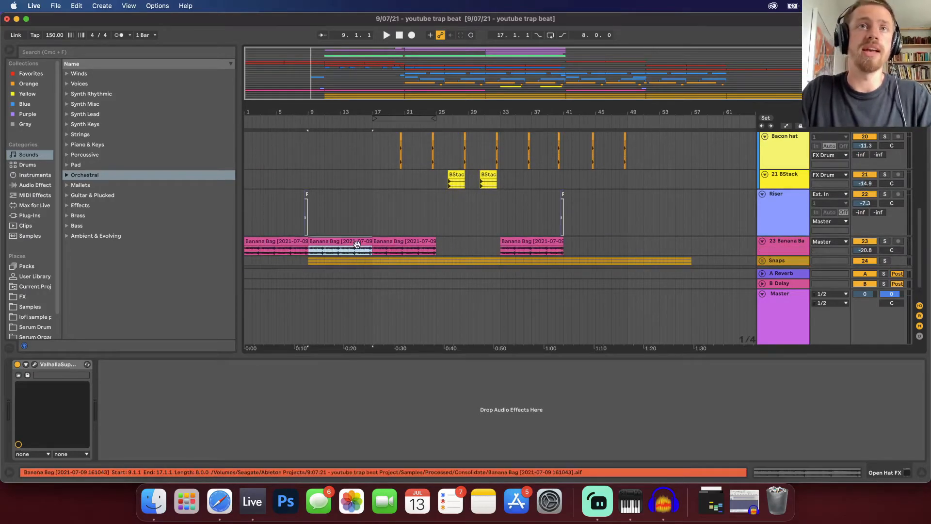
scroll(353, 216, "up", 12)
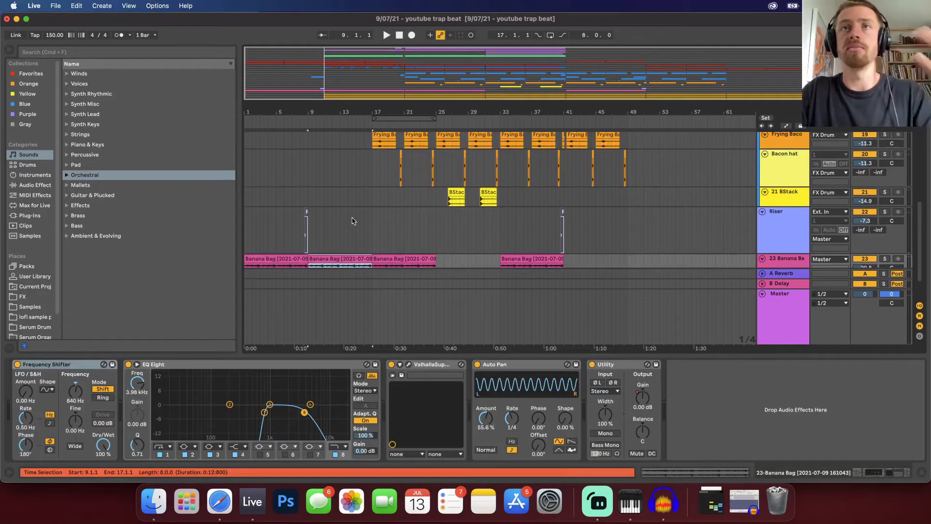
scroll(355, 209, "down", 12)
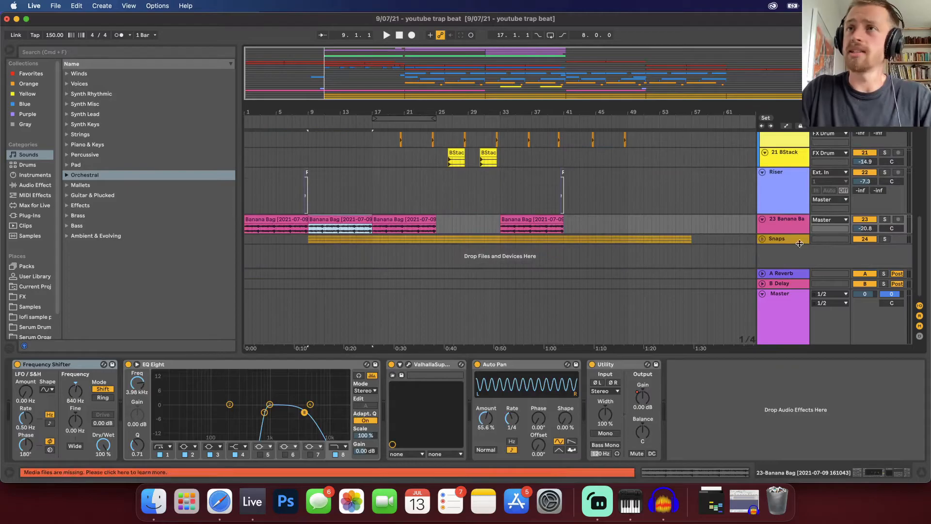
key("a")
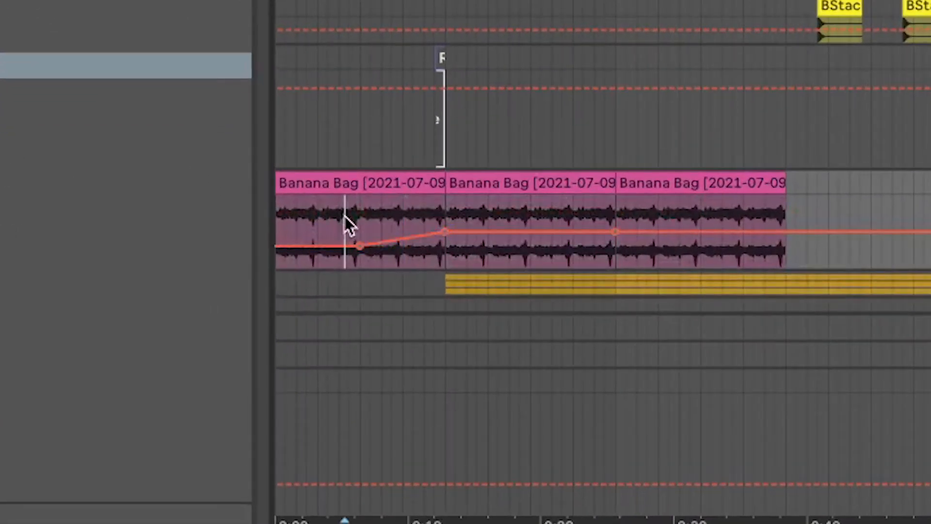
left_click(388, 184)
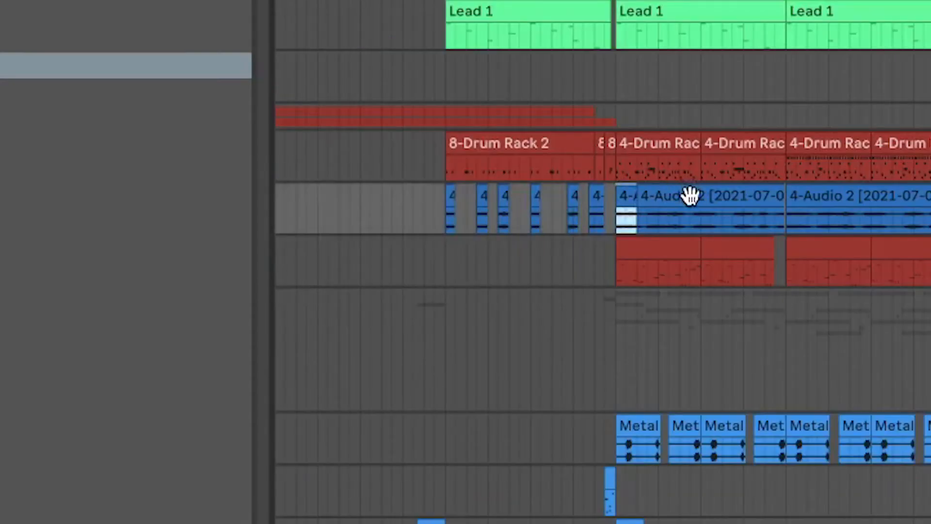
Select the 4-Audio 2 clips after bar 17 and at bar 9, select the Lead 1 clip at bar 9, and play the arrangement.
left_click(698, 194)
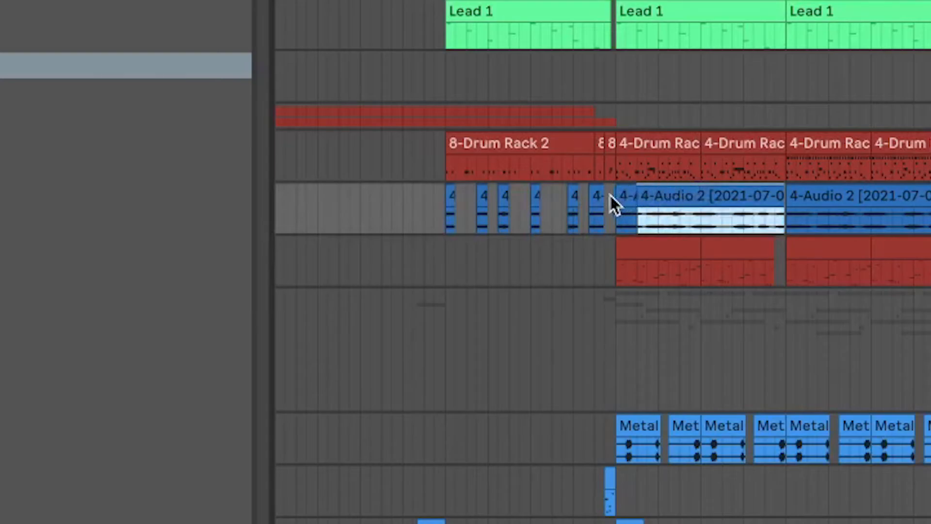
left_click(448, 193)
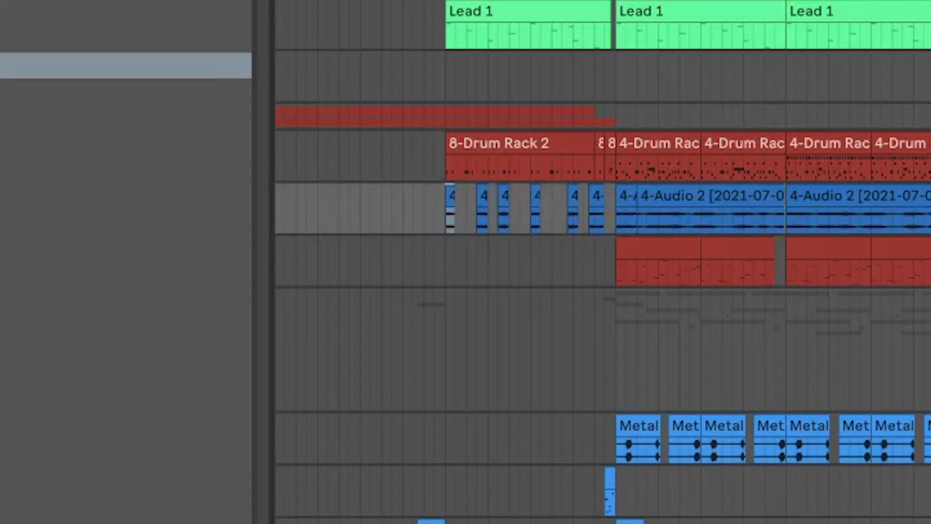
left_click(509, 7)
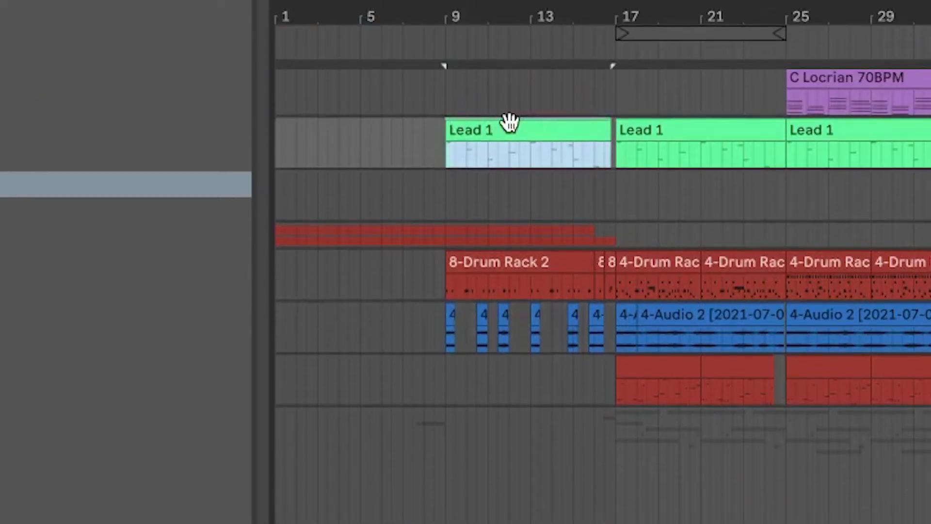
key("space")
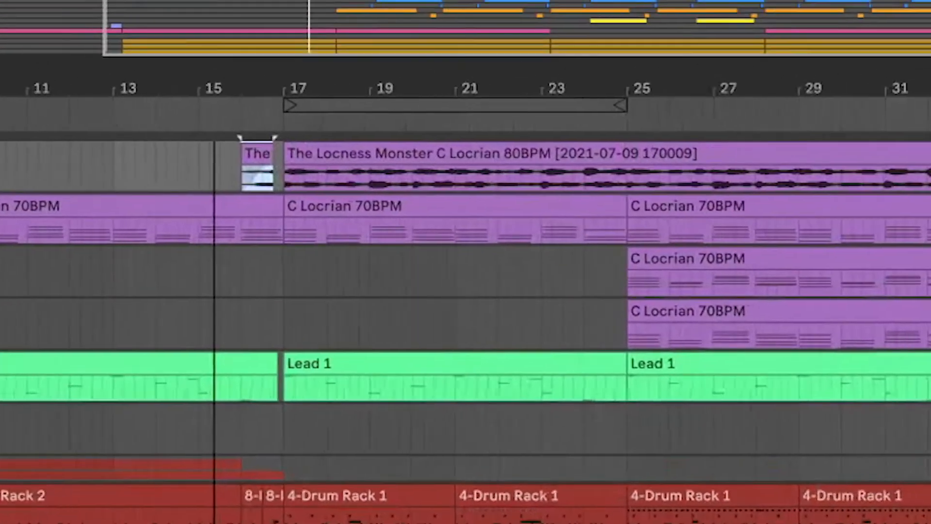
Play the transition from the short Locness Monster clip at bar 16 into bar 17, and select the Lead 1 clip ending just before it.
left_click(355, 154)
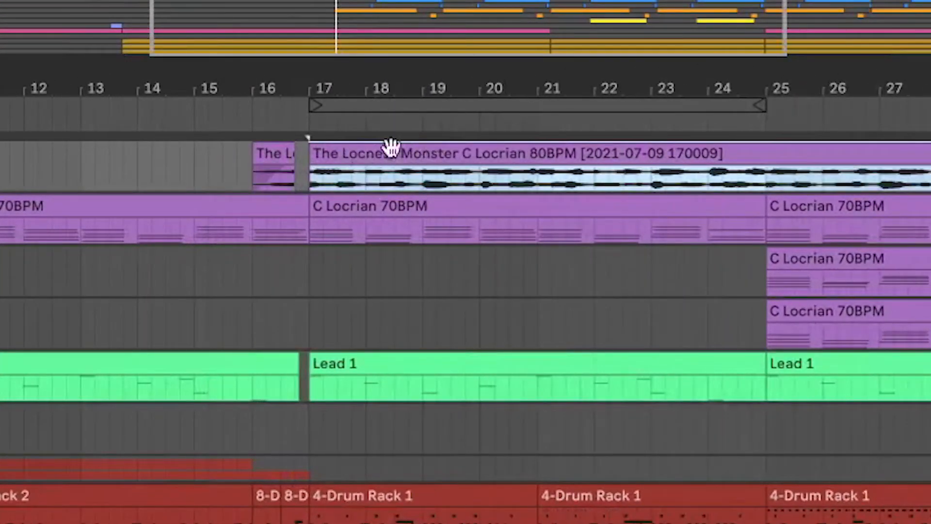
left_click(276, 145)
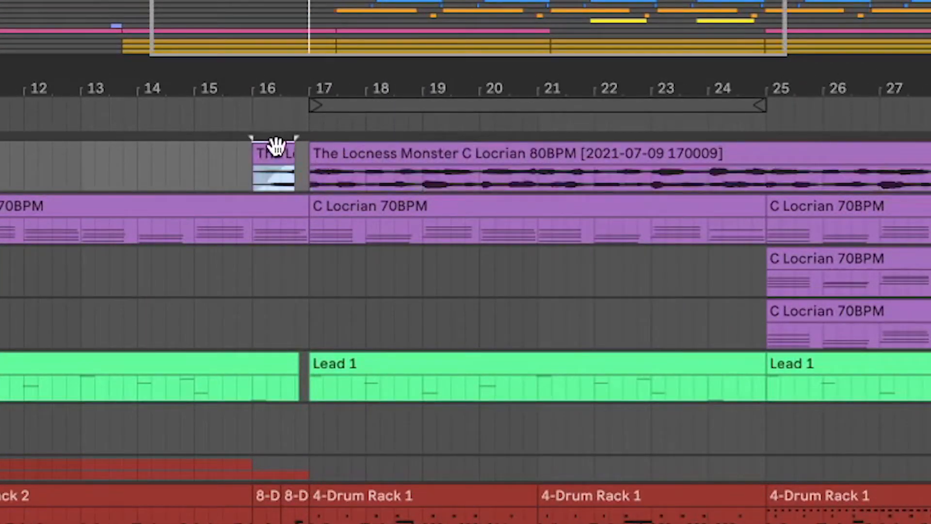
left_click(909, 183)
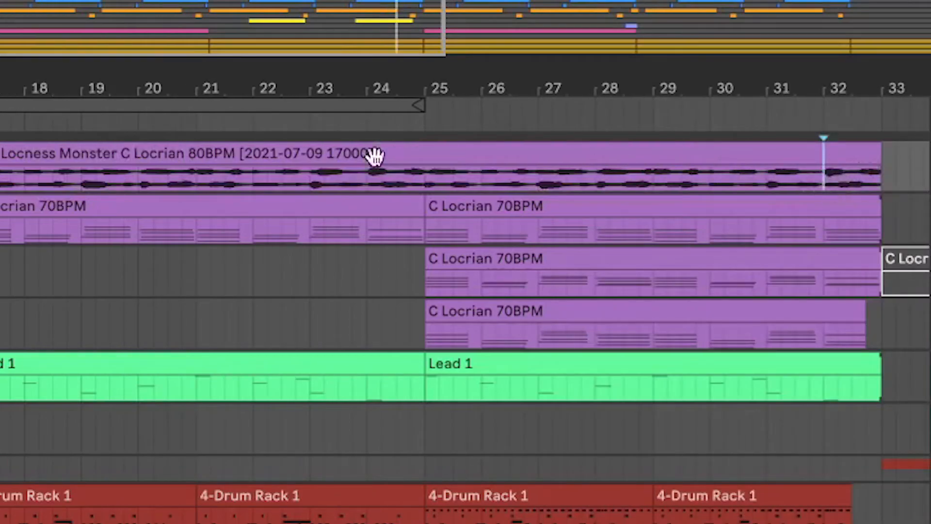
left_click(275, 151)
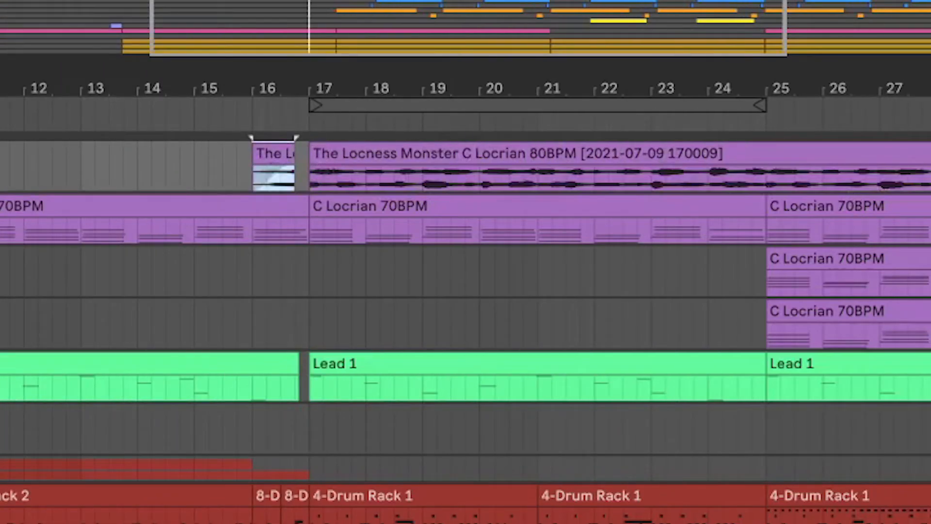
key("space")
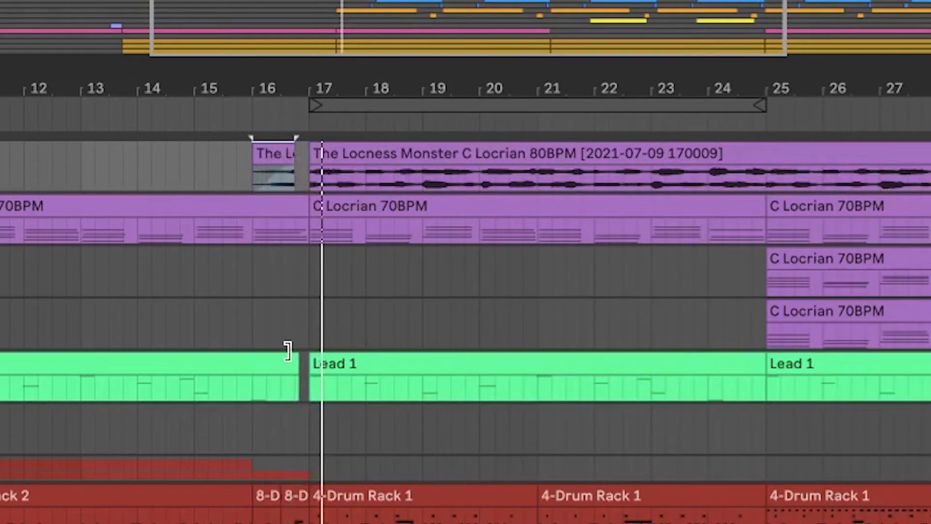
key("space")
left_click(287, 361)
left_click(285, 381)
Switch to the browser and look through the piano chords cheat sheet poster page down to its footer.
scroll(301, 482, "down", 5)
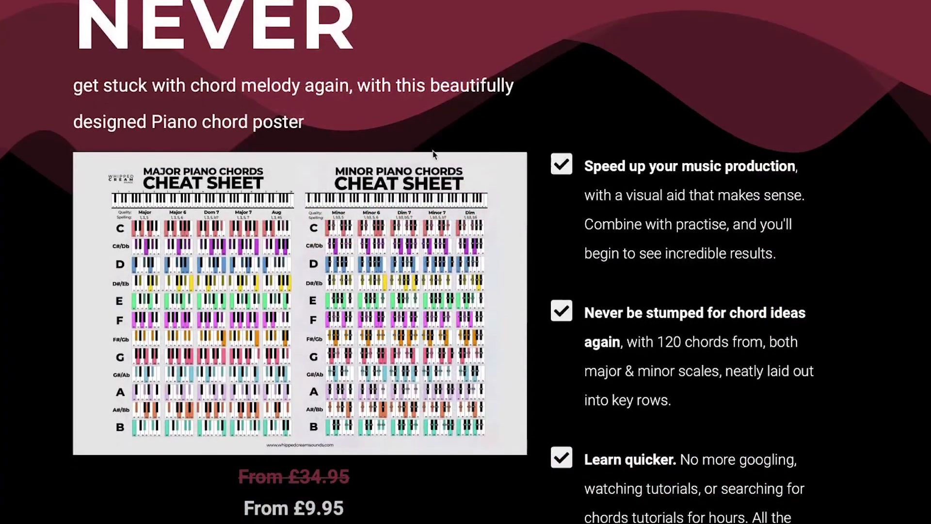
scroll(436, 156, "down", 10)
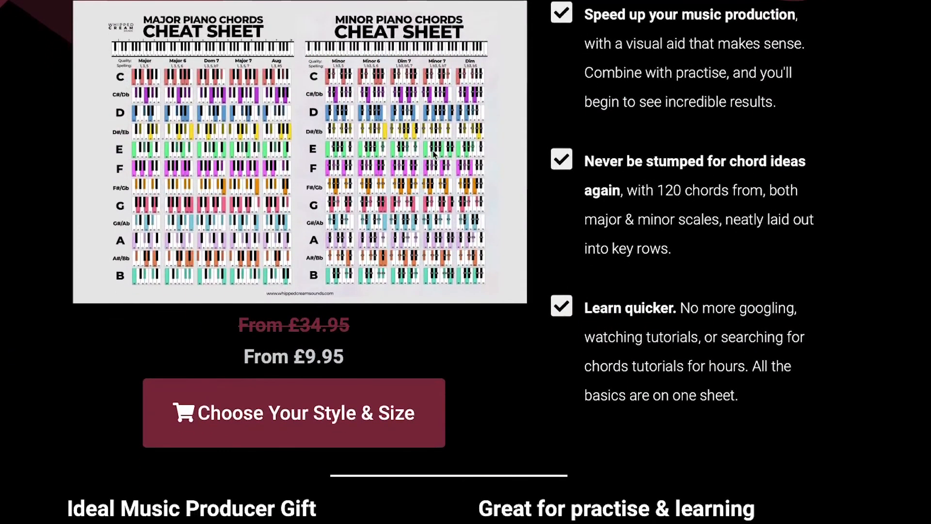
scroll(435, 155, "down", 10)
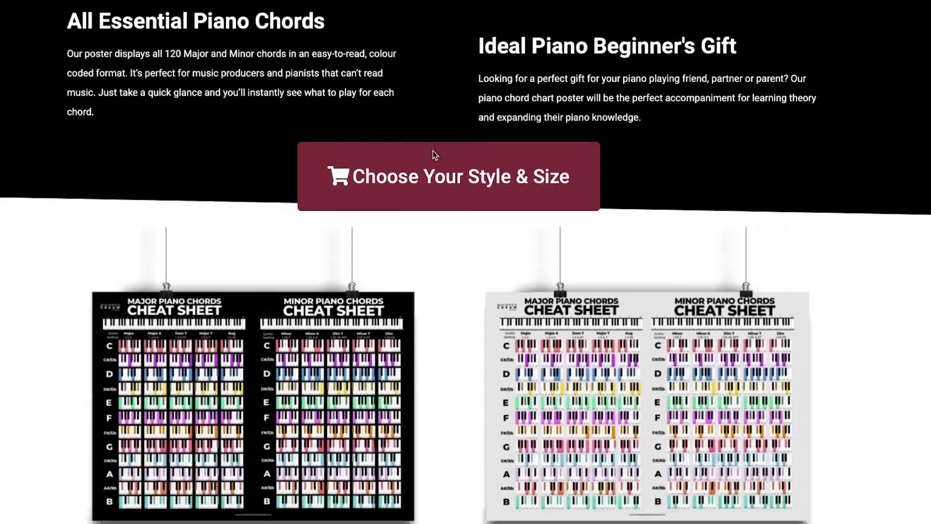
scroll(433, 155, "down", 10)
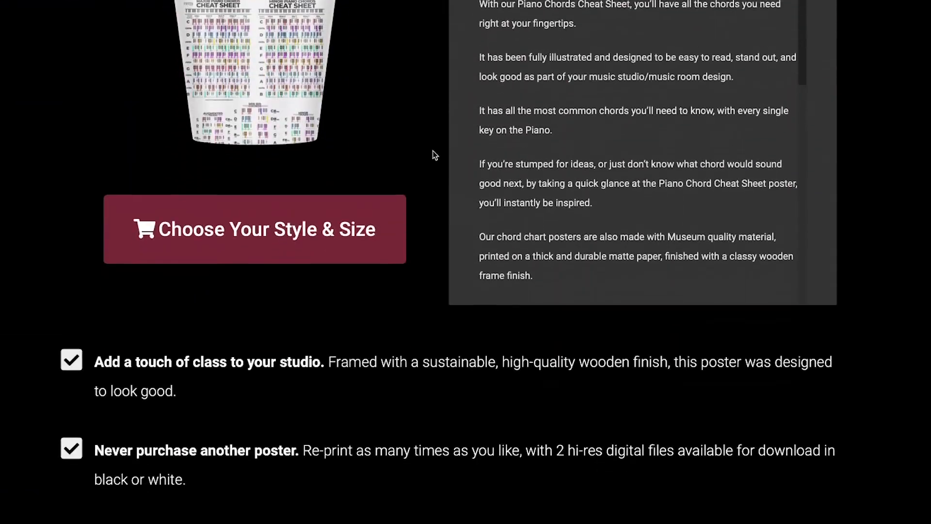
scroll(435, 155, "down", 15)
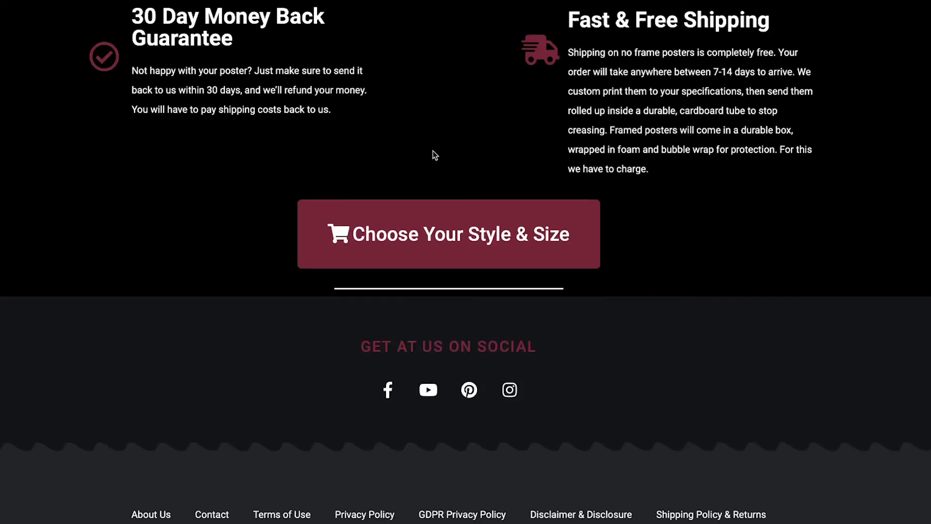